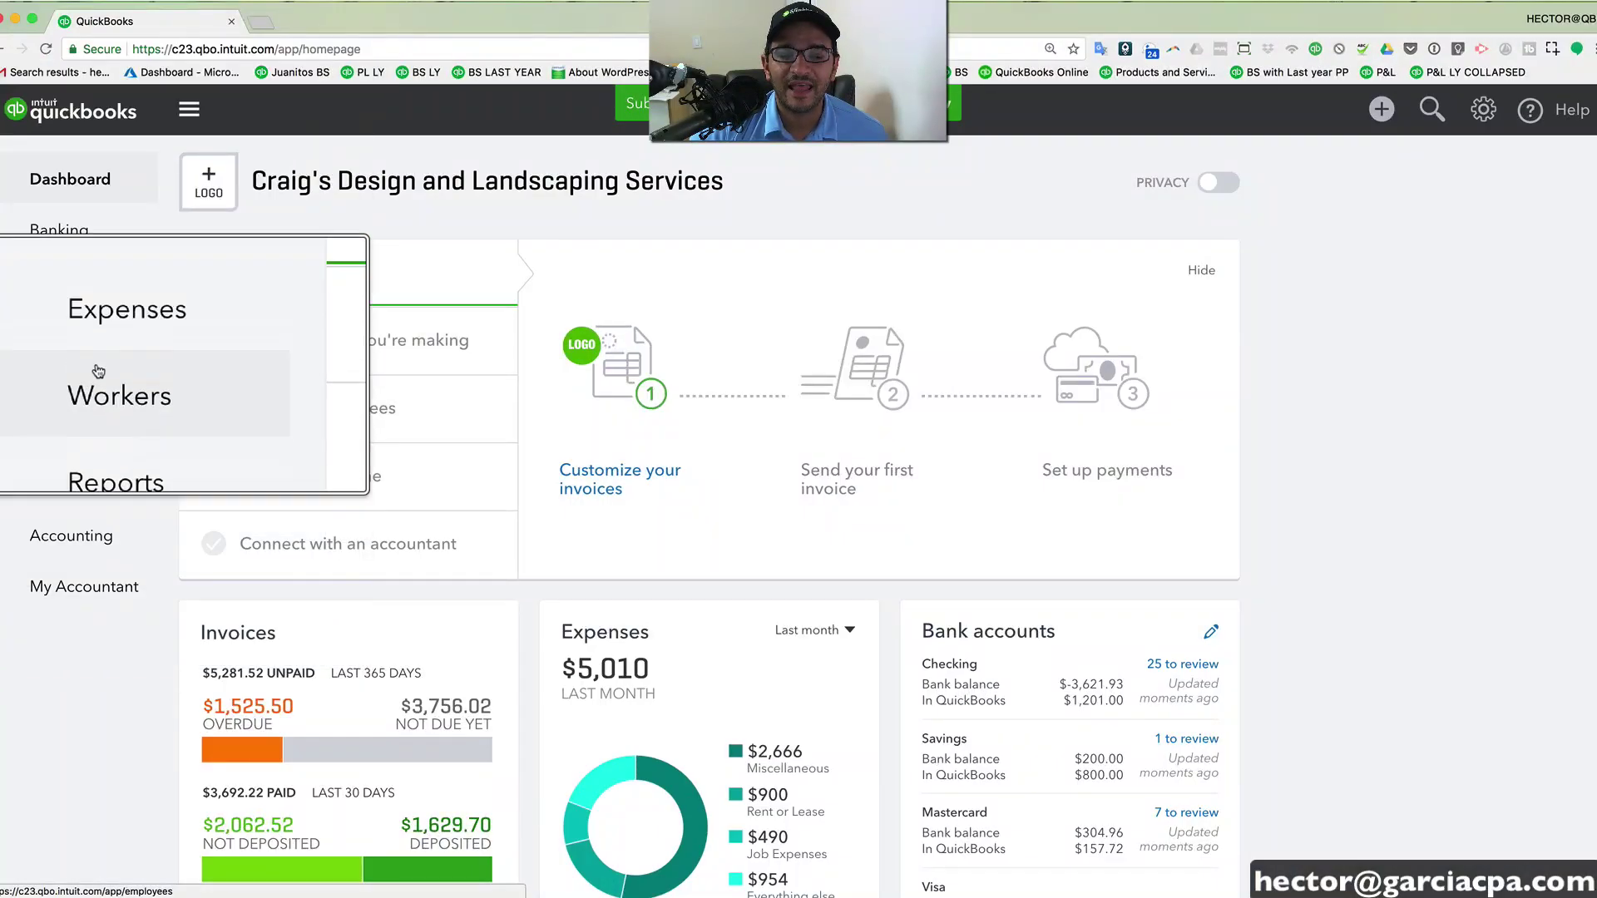
# - Explore the navigation sidebar, company settings, transaction search and create menus on the dashboard
pyautogui.click(178, 125)
pyautogui.click(19, 111)
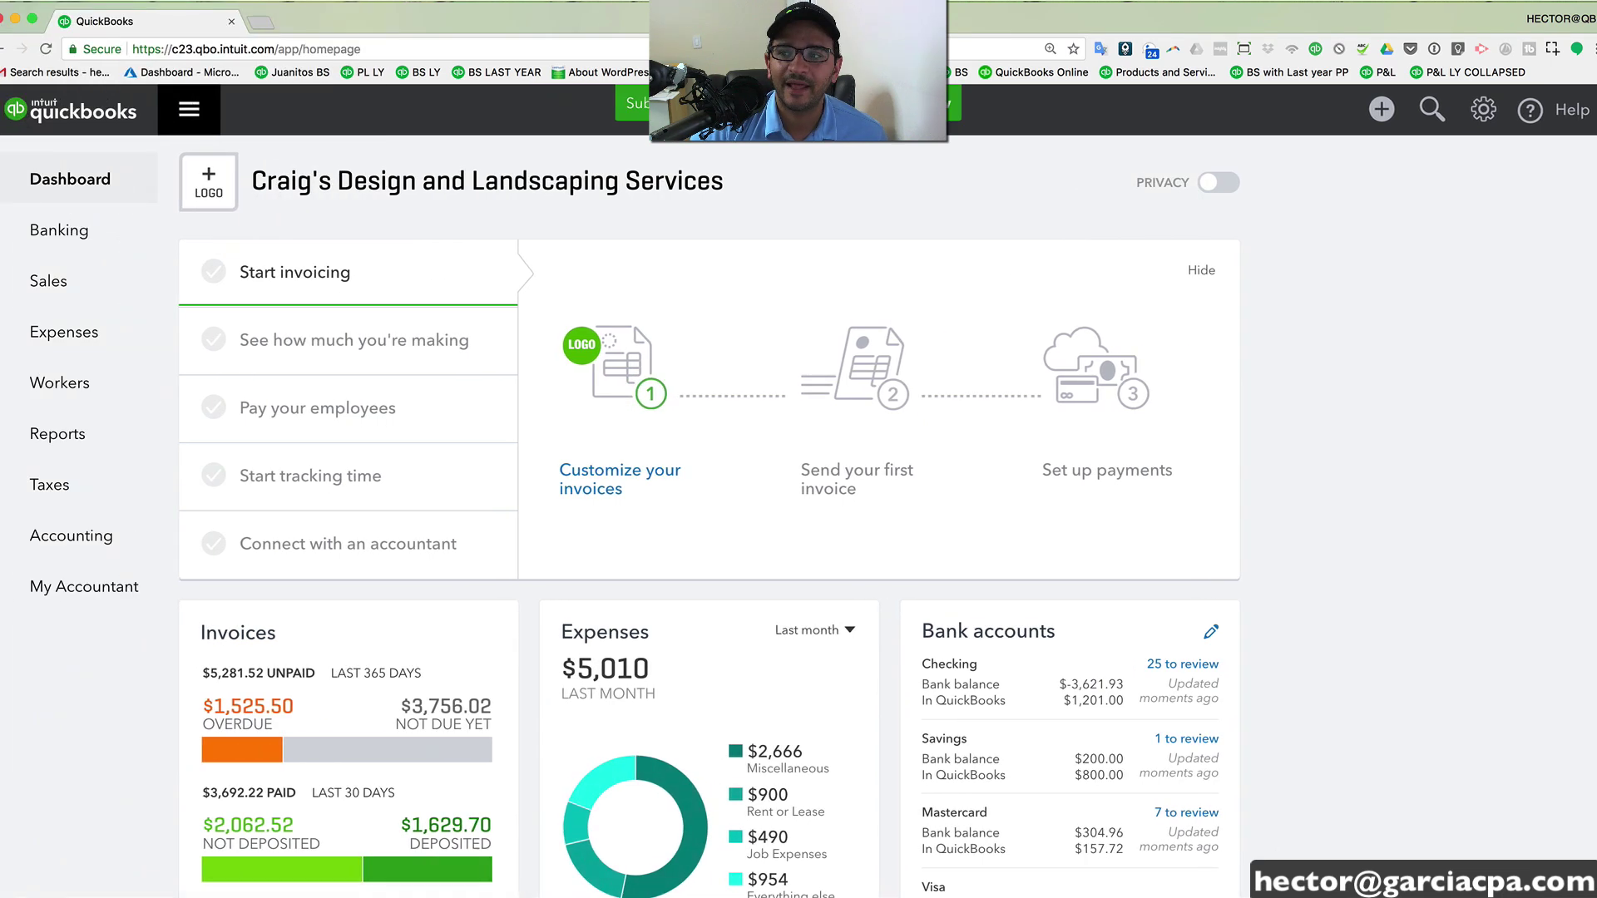
pyautogui.click(1483, 111)
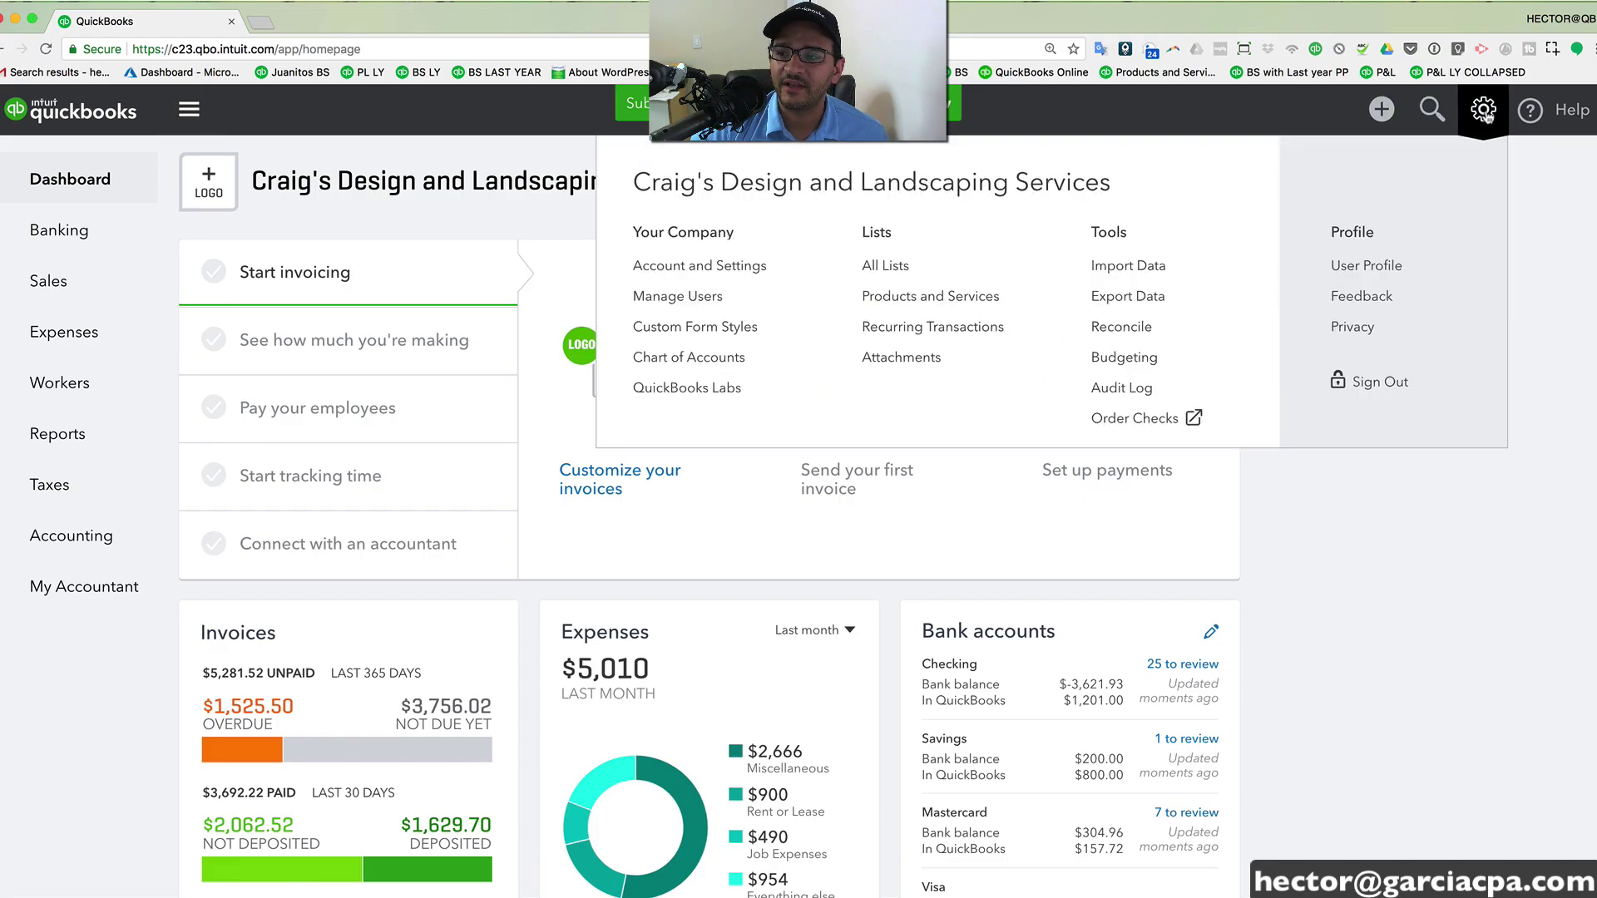
pyautogui.click(1433, 111)
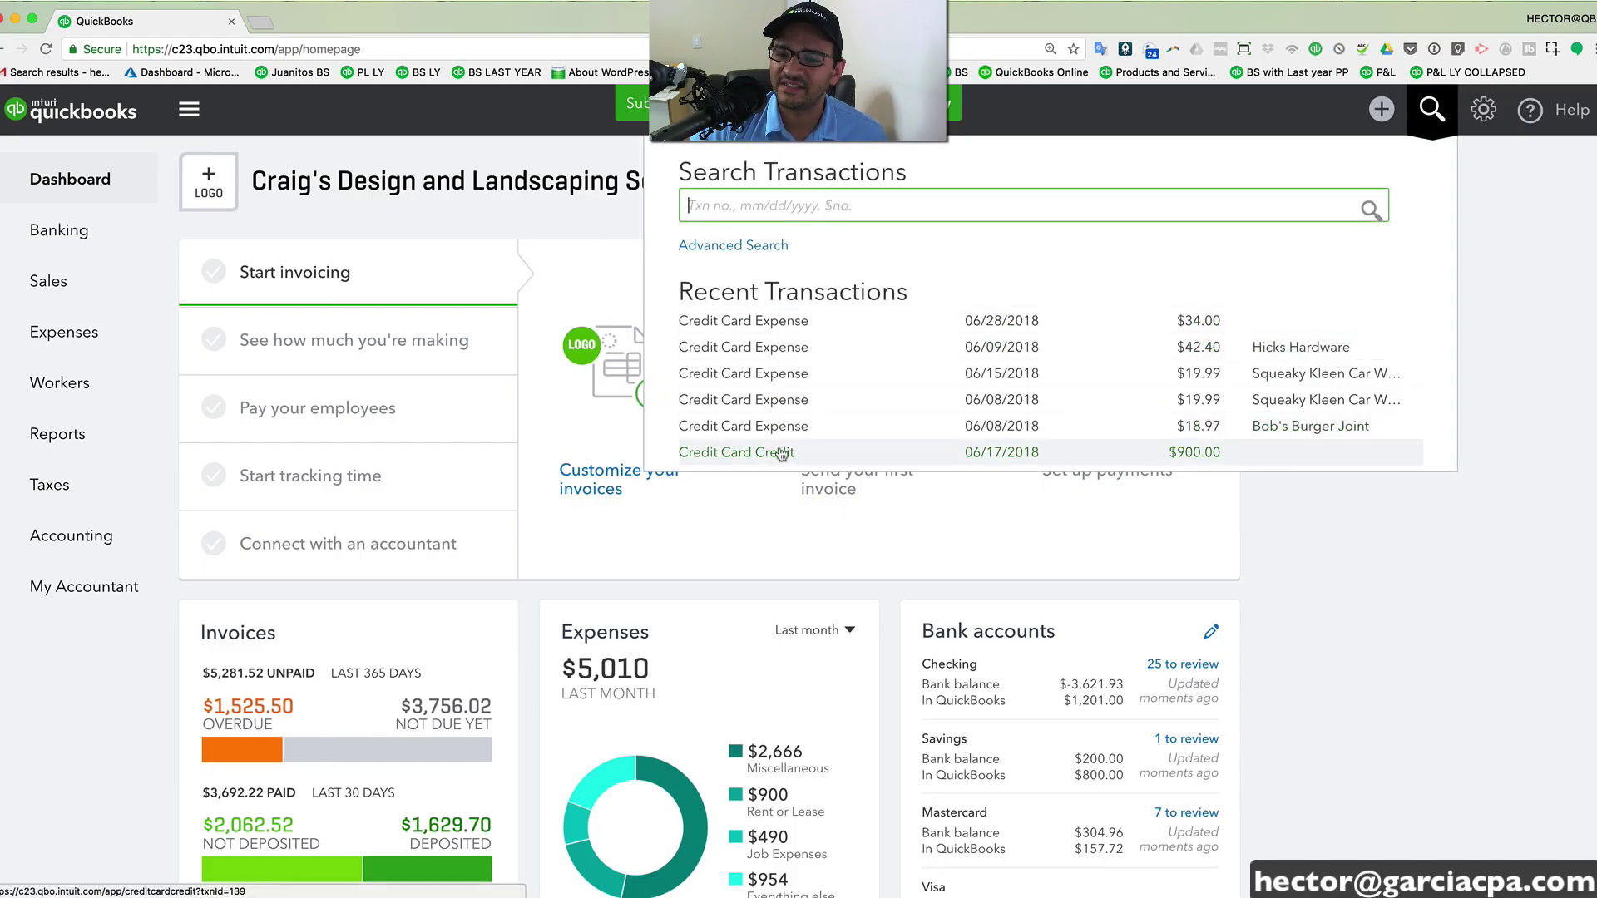
pyautogui.click(1382, 110)
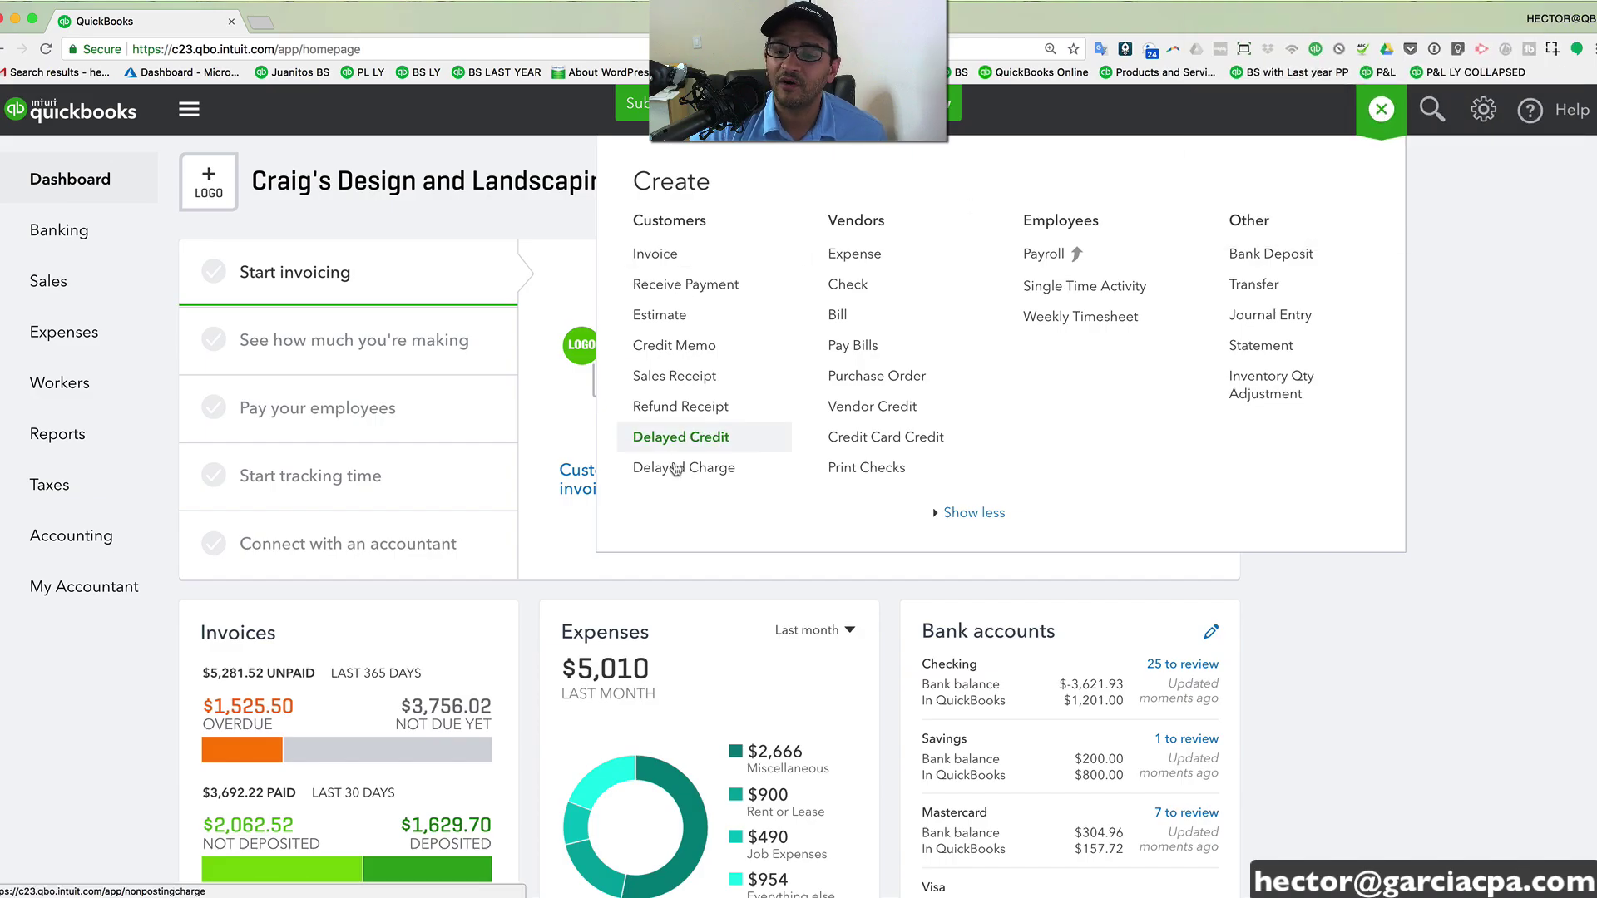
pyautogui.click(1532, 244)
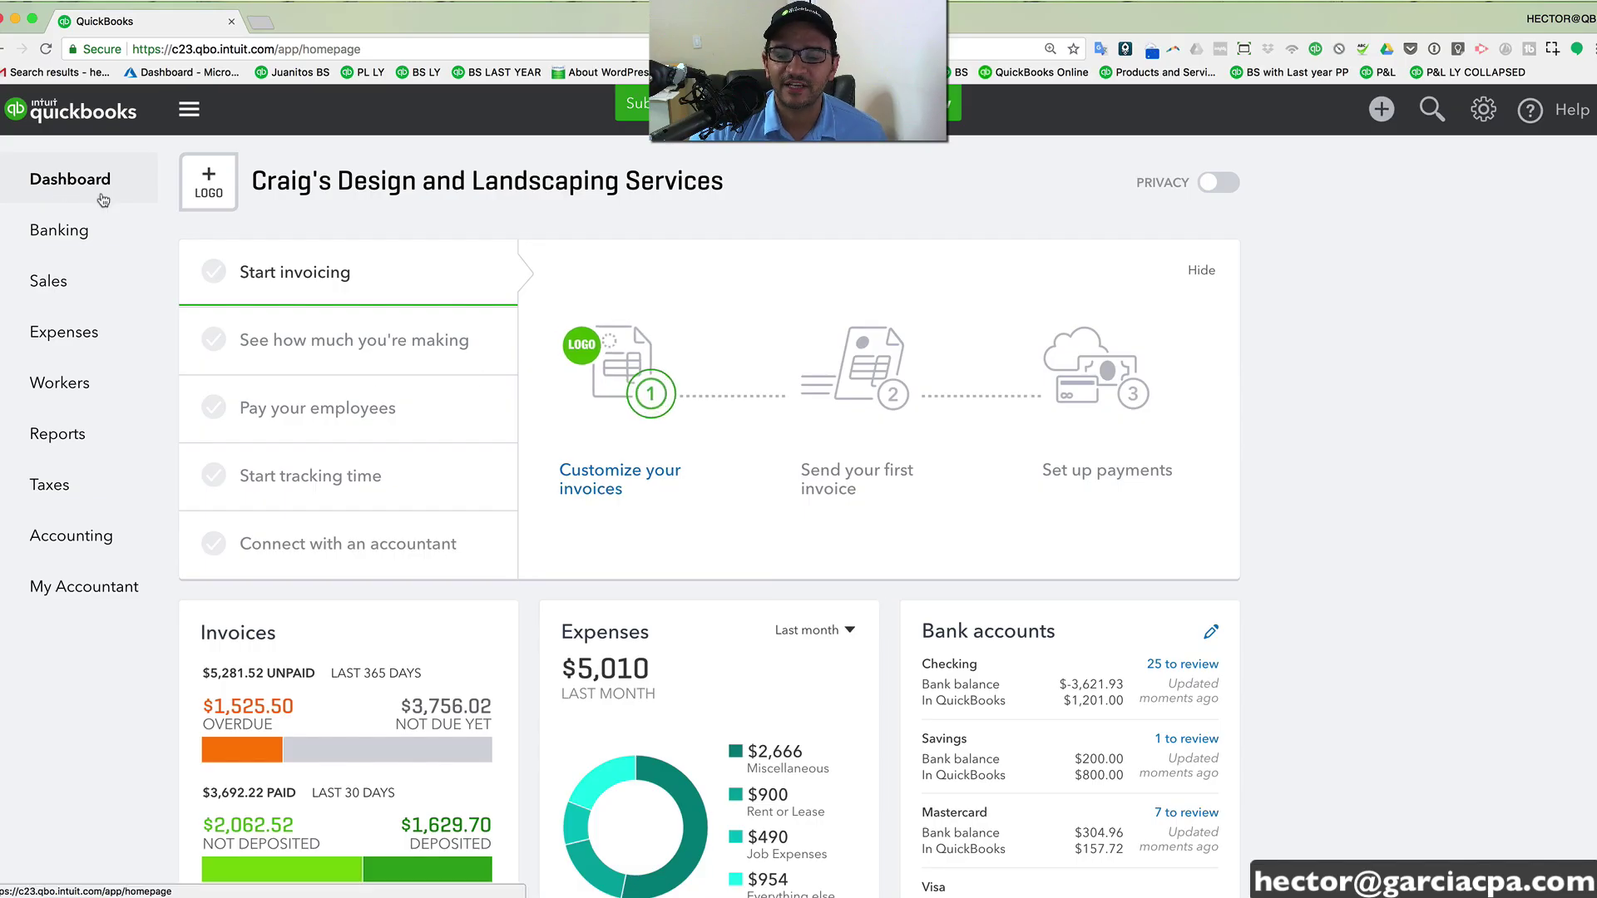
pyautogui.scroll(-3, 274, 434)
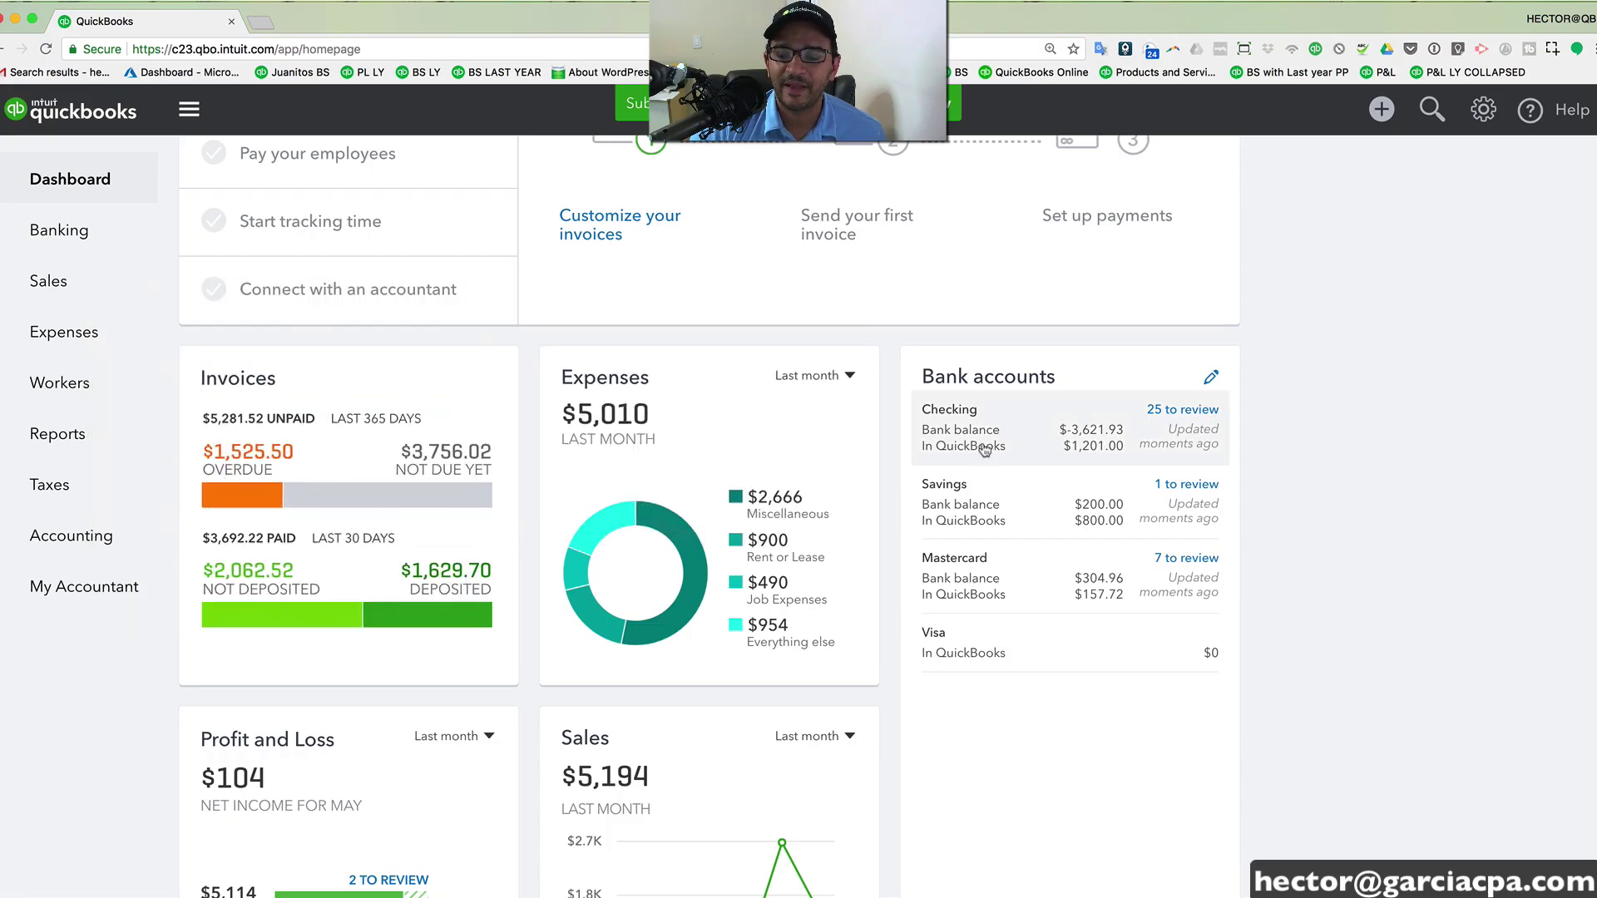
pyautogui.scroll(-3, 414, 677)
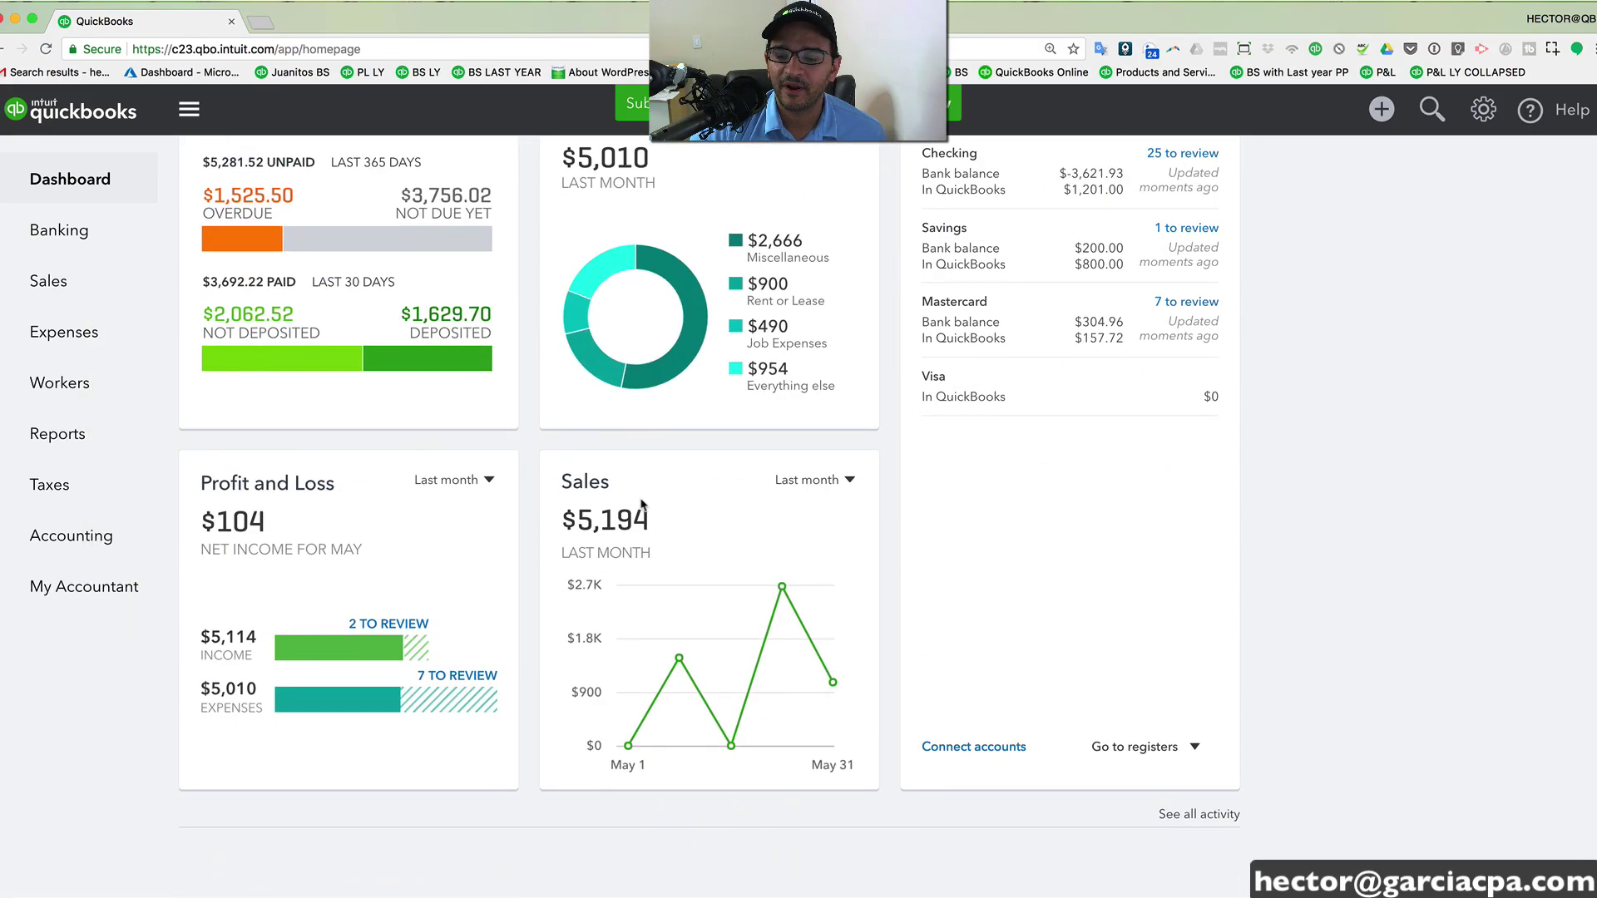
pyautogui.scroll(6, 439, 523)
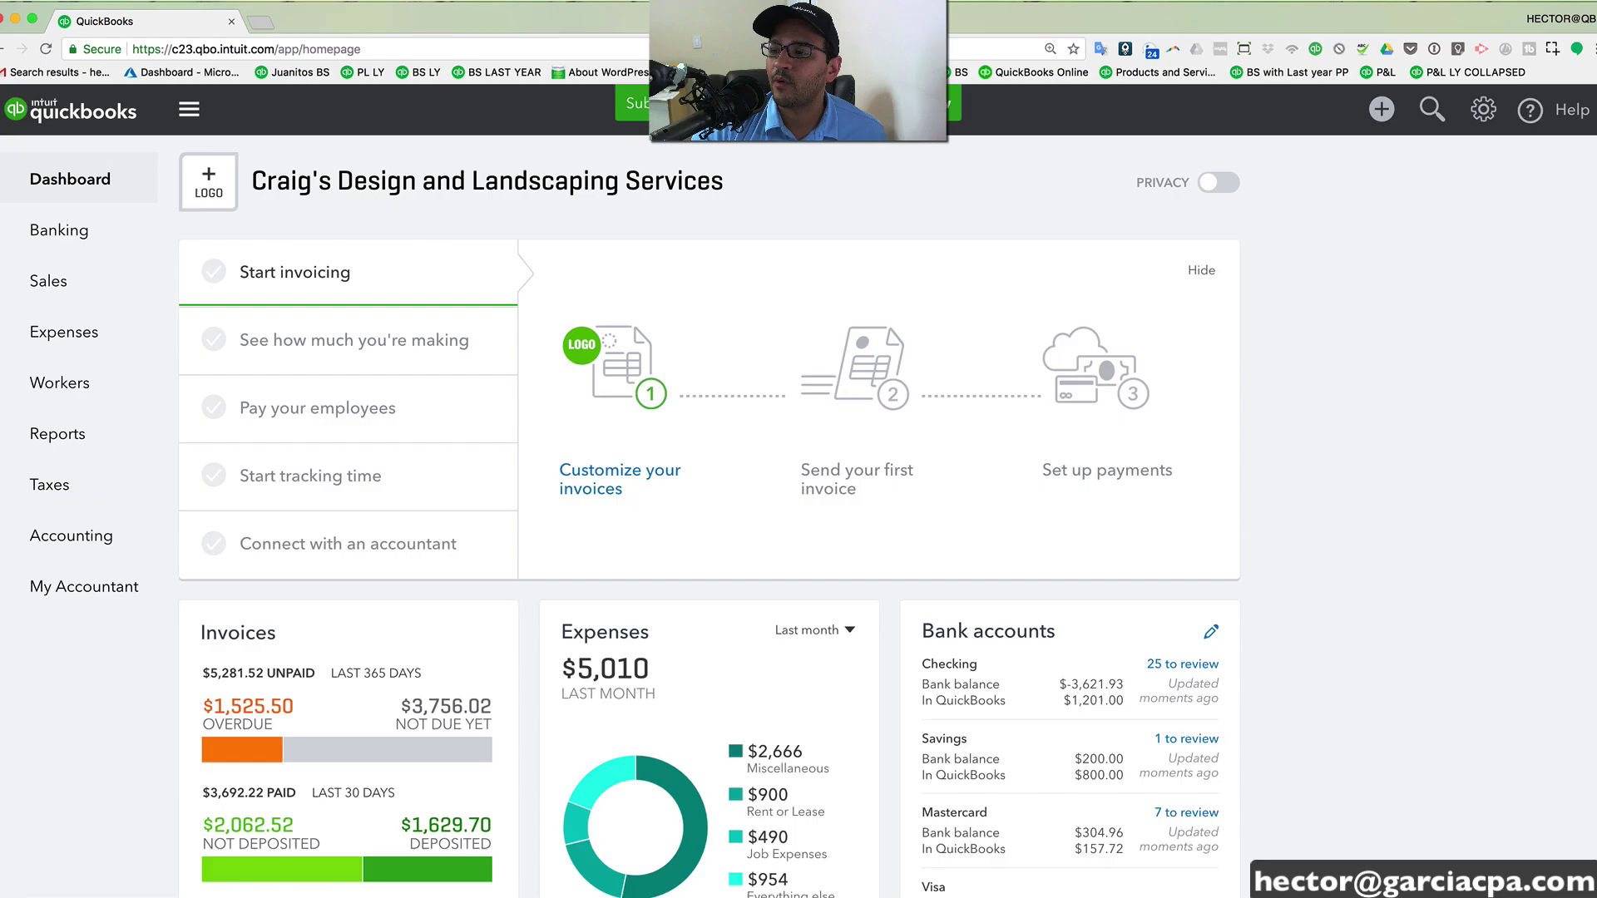
# - Start a new invoice for the customer dated June 20, 2018
pyautogui.click(1384, 116)
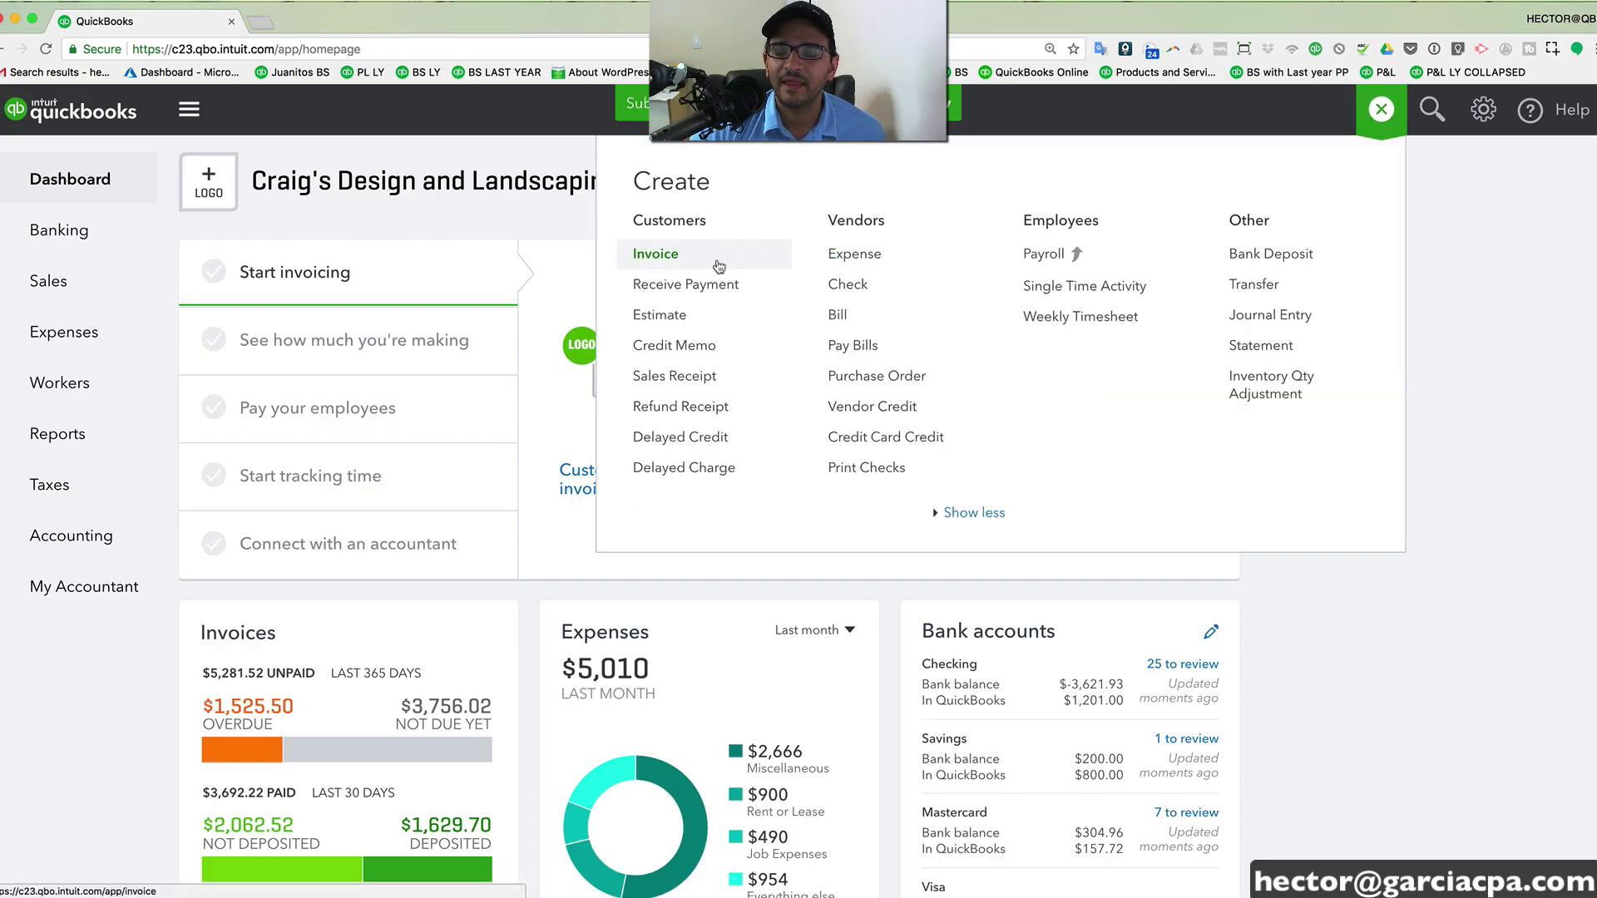
pyautogui.click(660, 256)
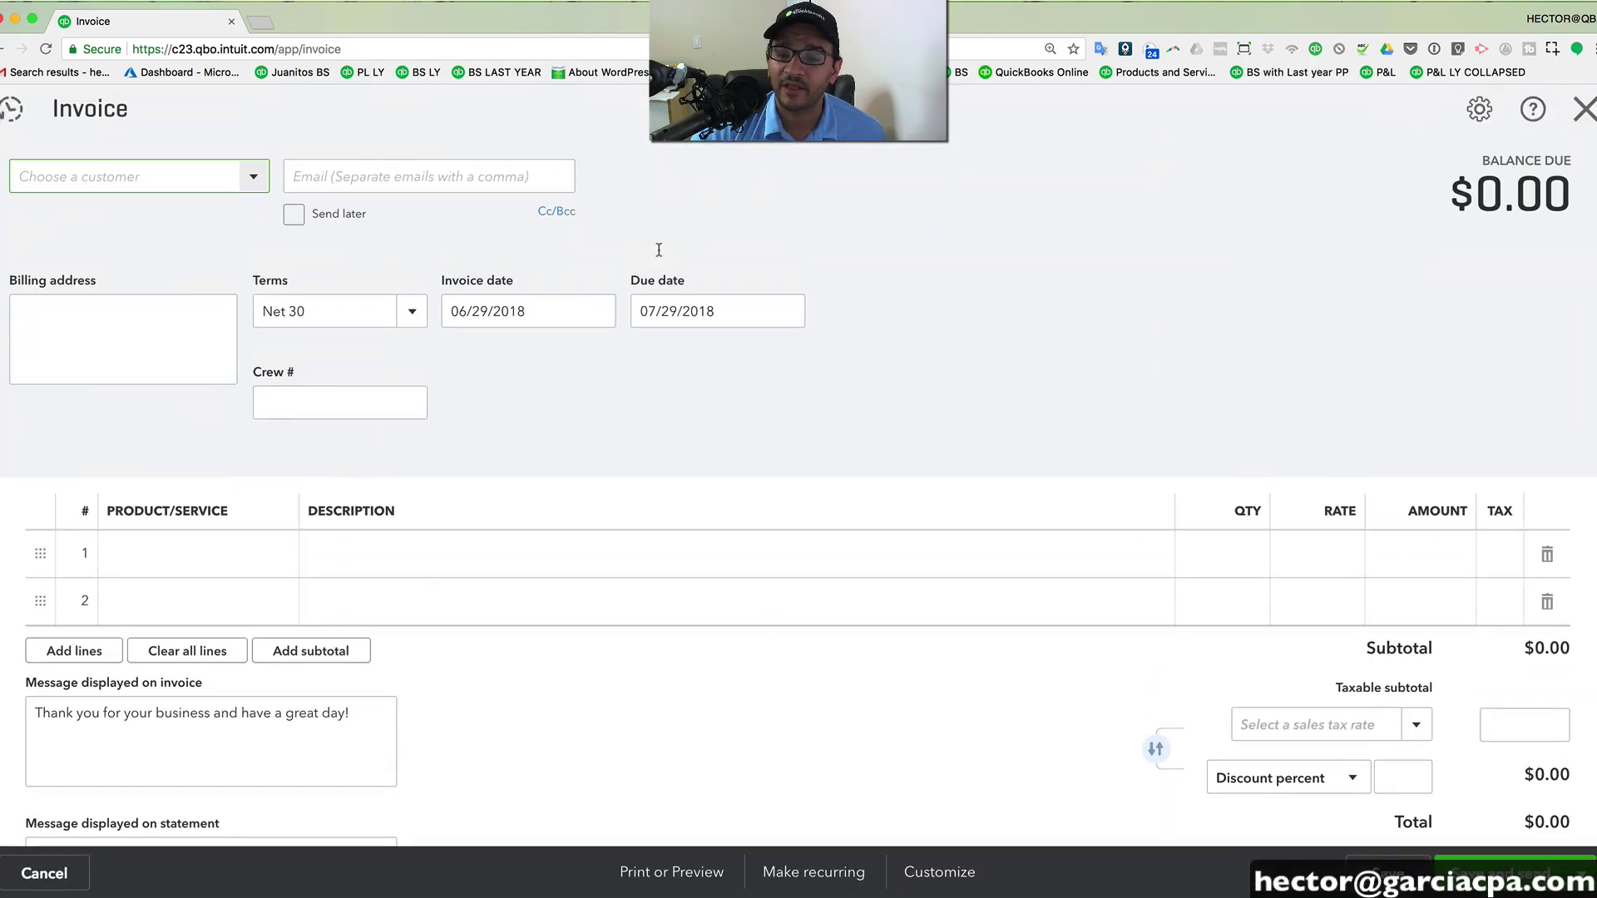
pyautogui.click(257, 179)
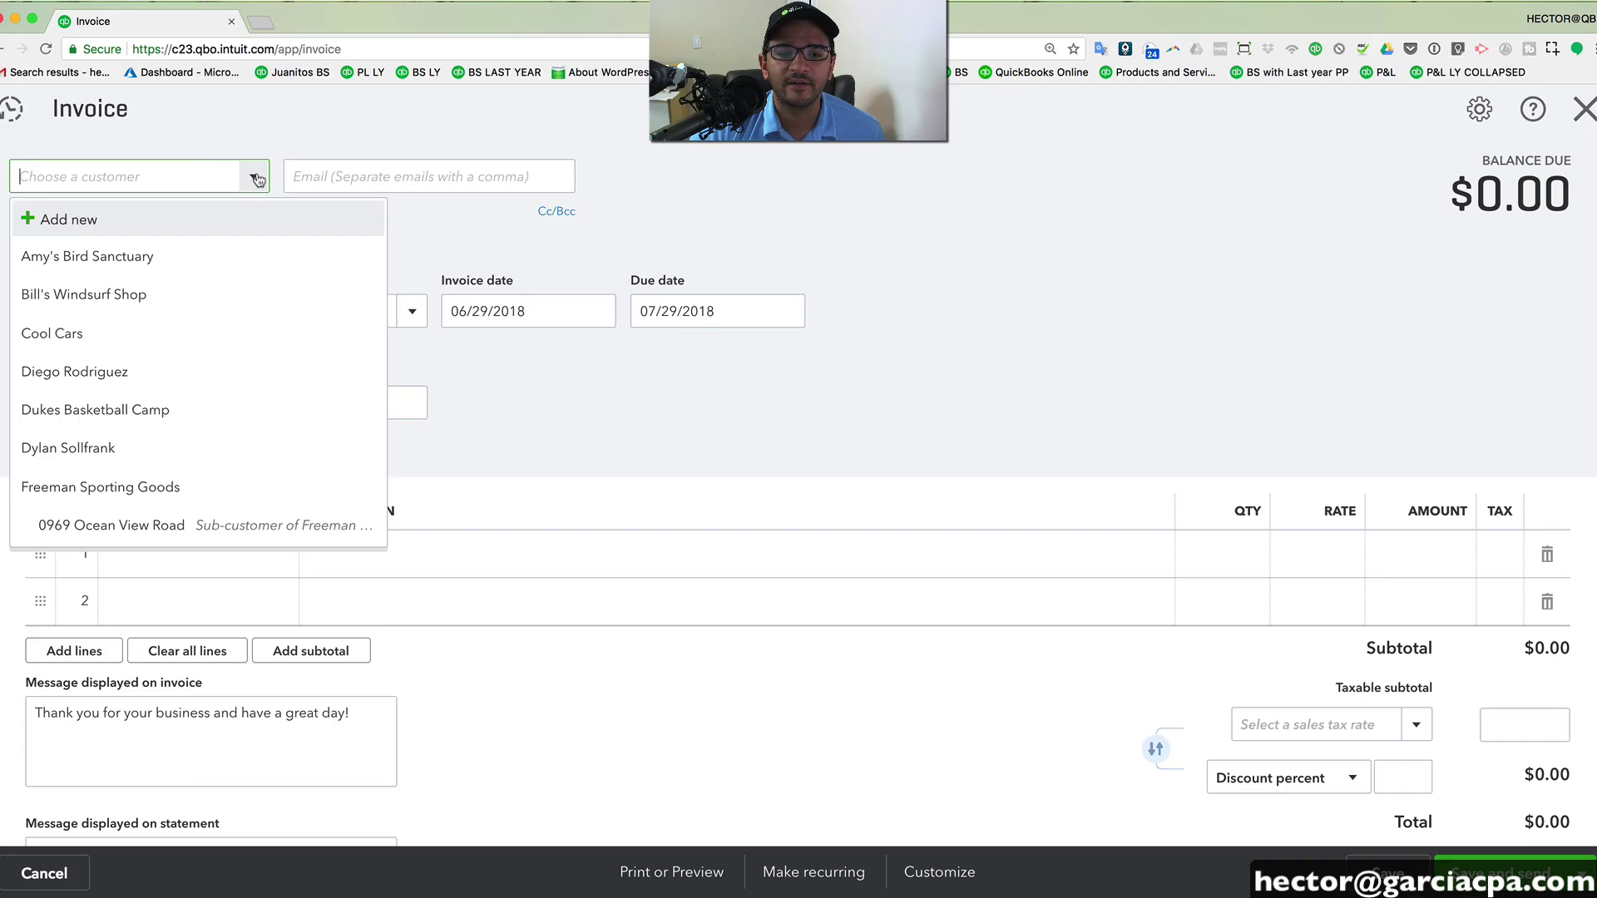
pyautogui.click(96, 374)
pyautogui.click(532, 311)
pyautogui.click(598, 310)
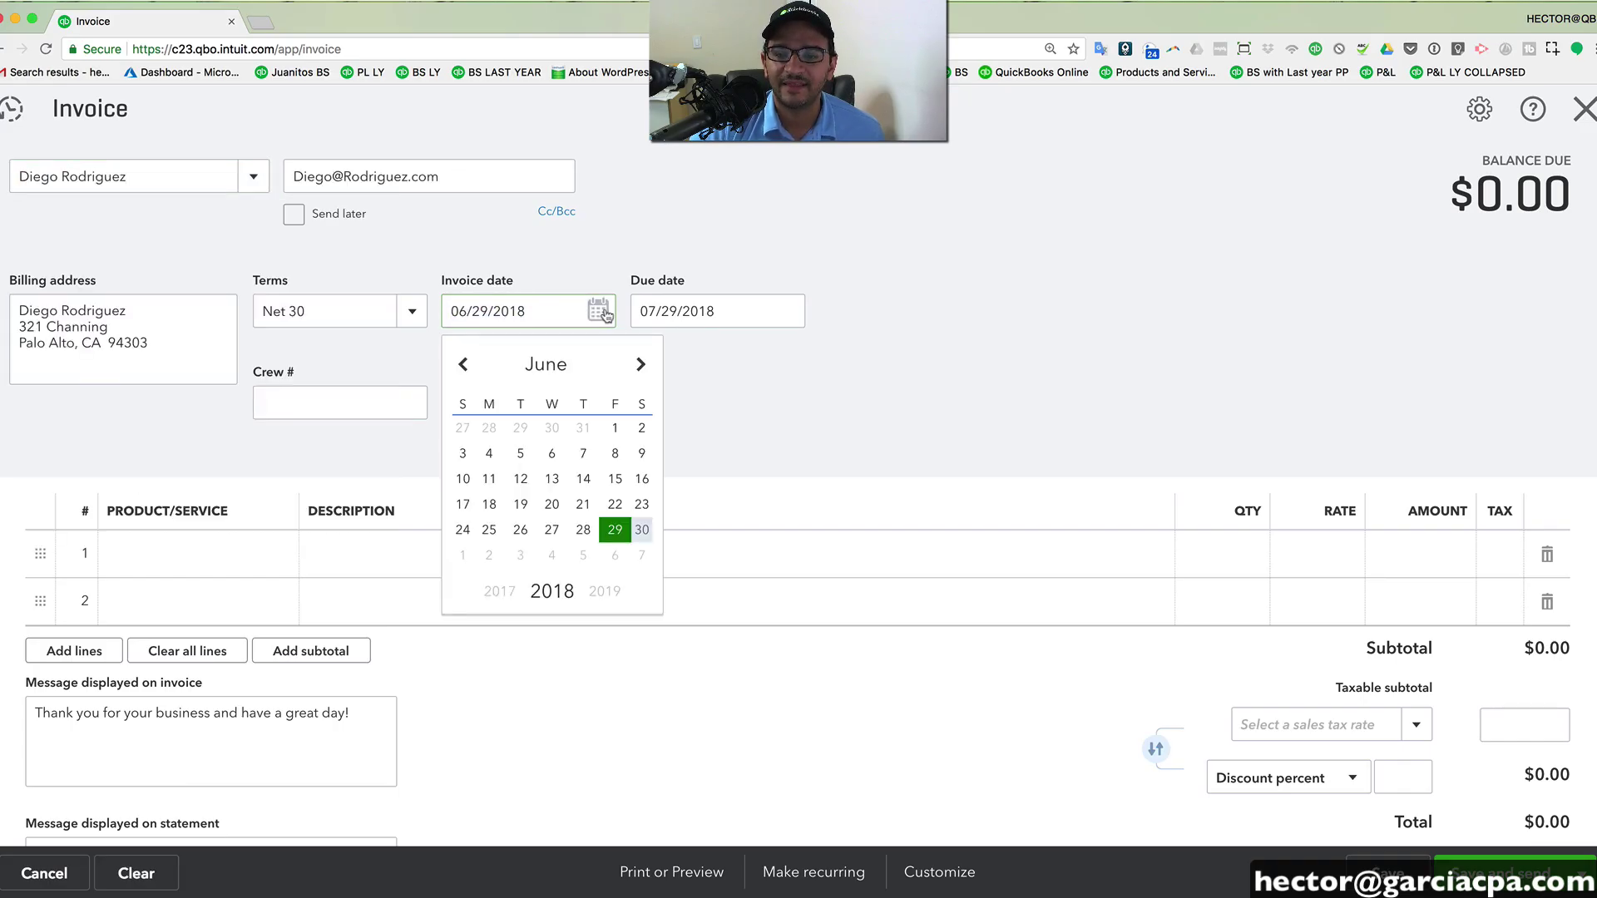
pyautogui.click(552, 504)
# - Add a first line of Design:Services with quantity 50 at rate 150
pyautogui.click(249, 552)
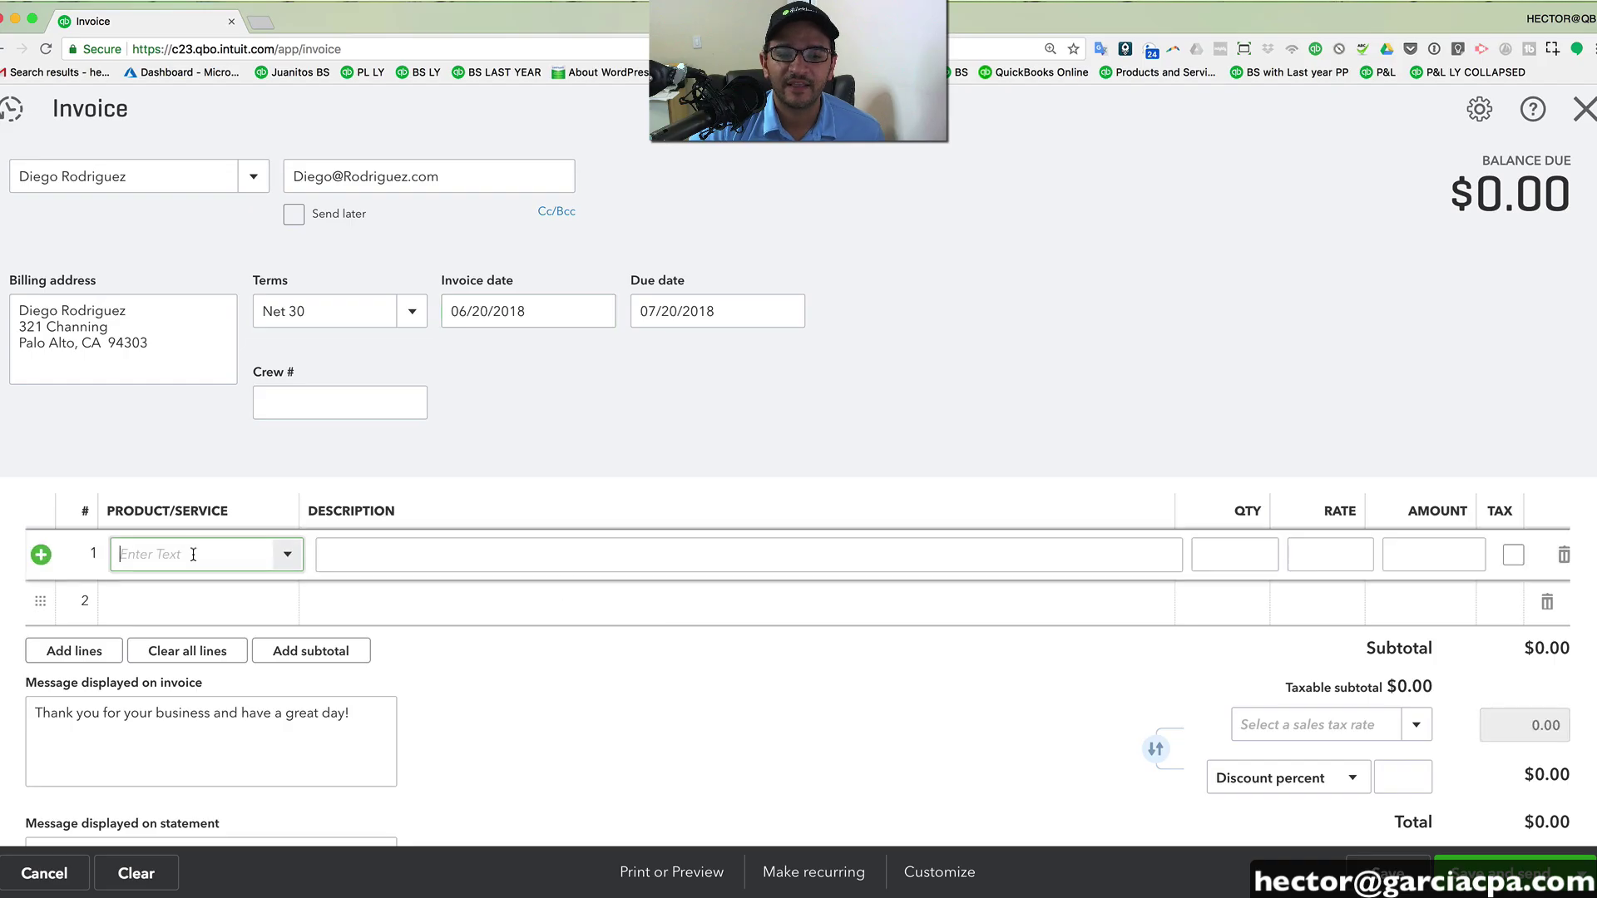
pyautogui.click(287, 553)
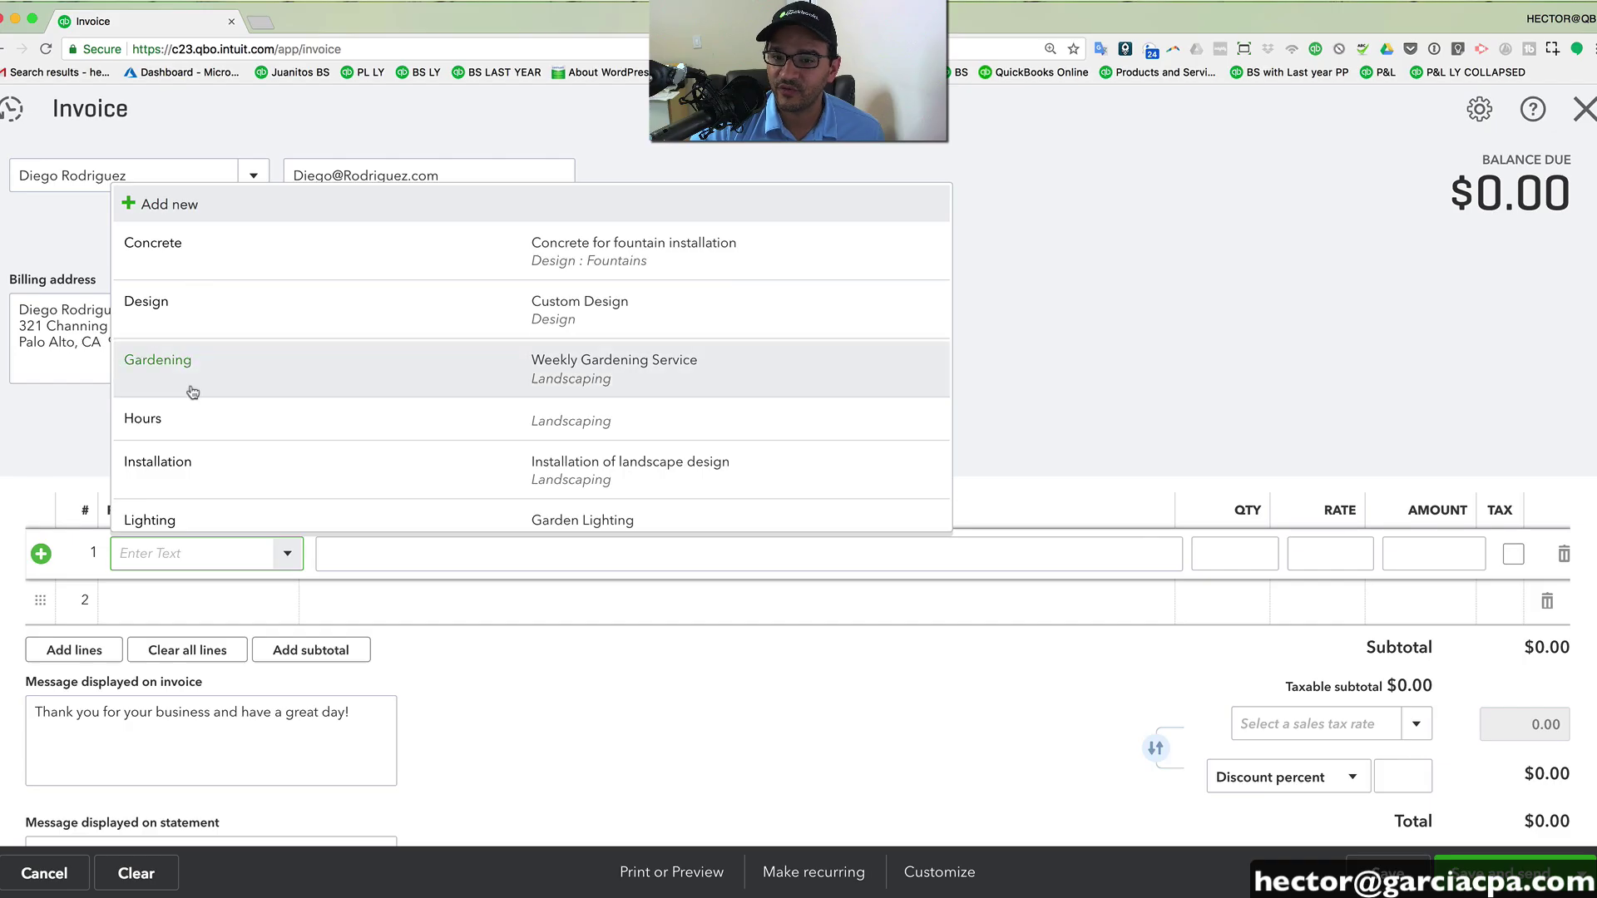
pyautogui.scroll(-5, 191, 420)
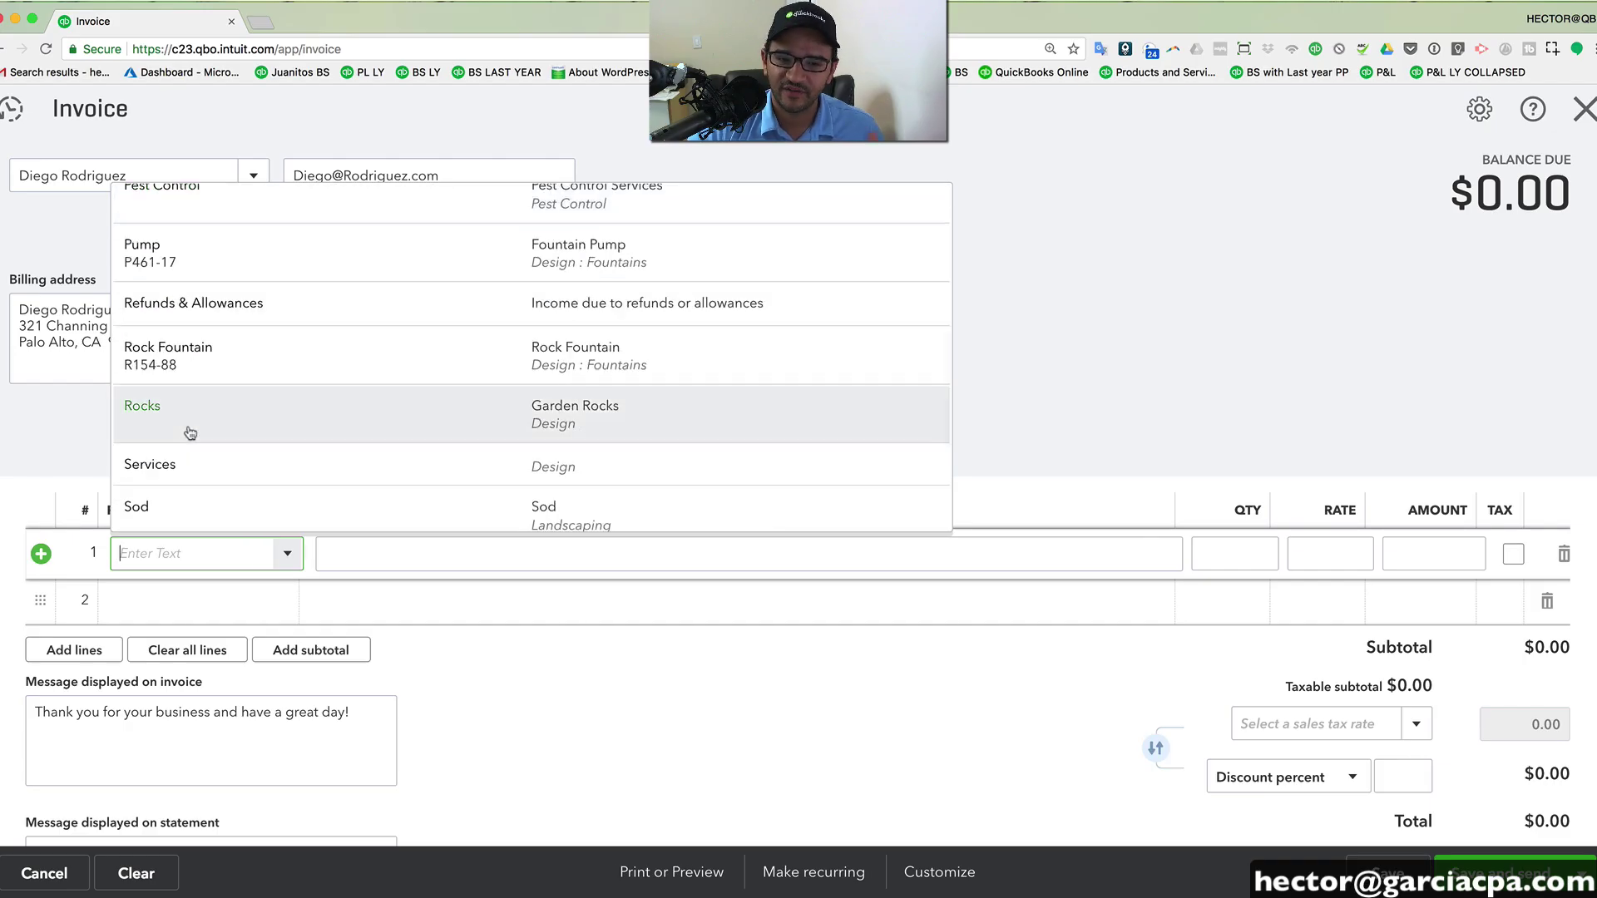
pyautogui.click(185, 470)
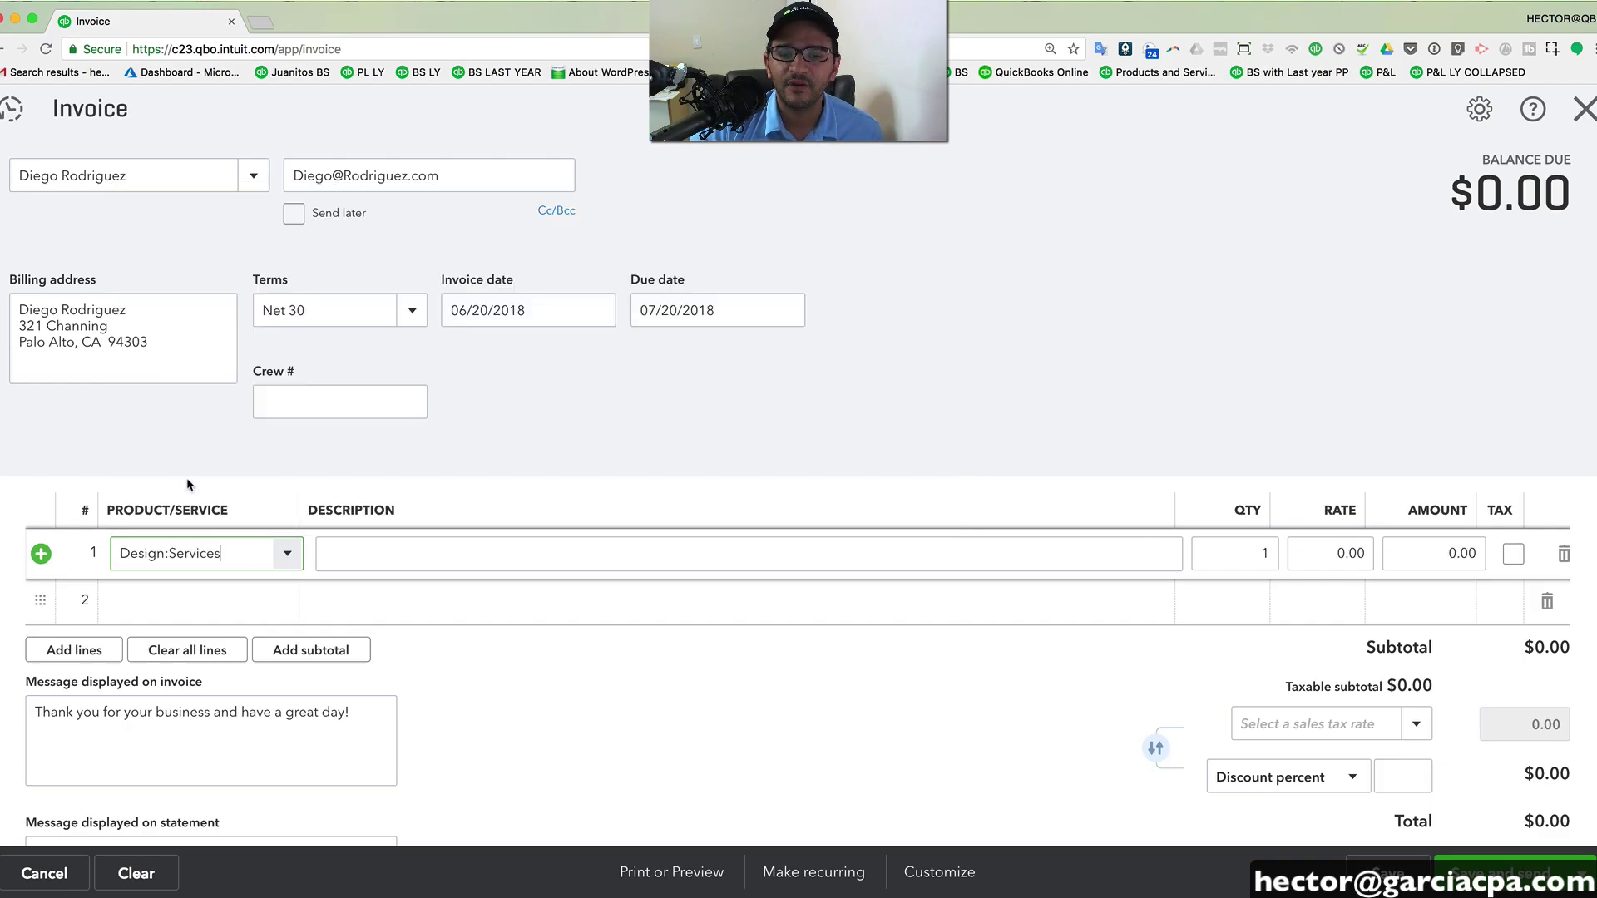
pyautogui.click(356, 554)
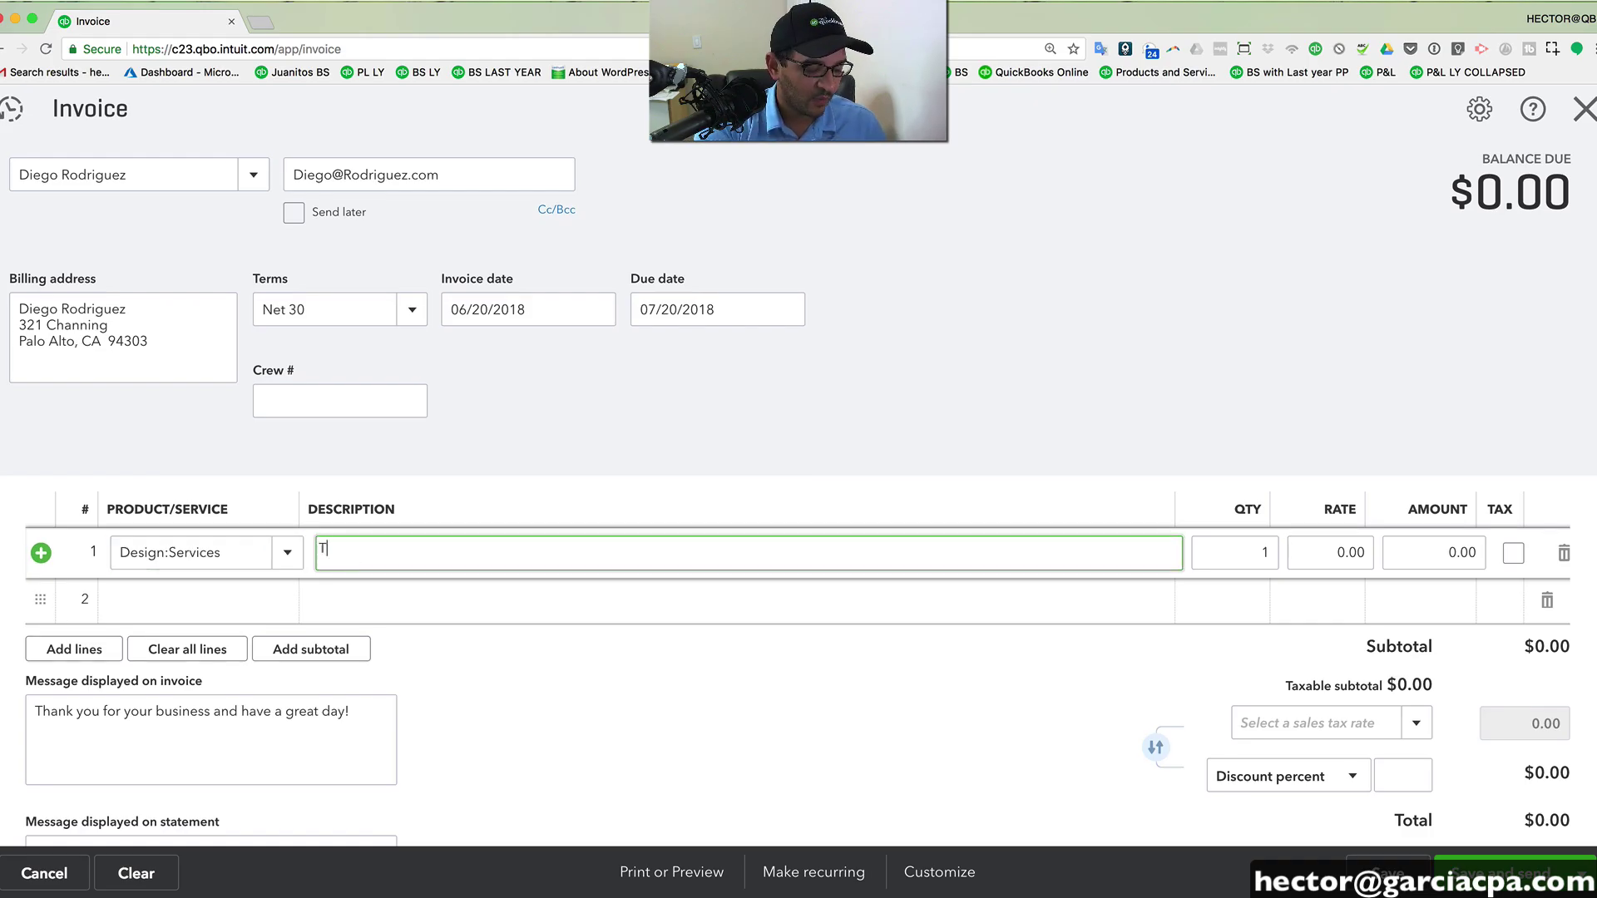
pyautogui.press('Tab')
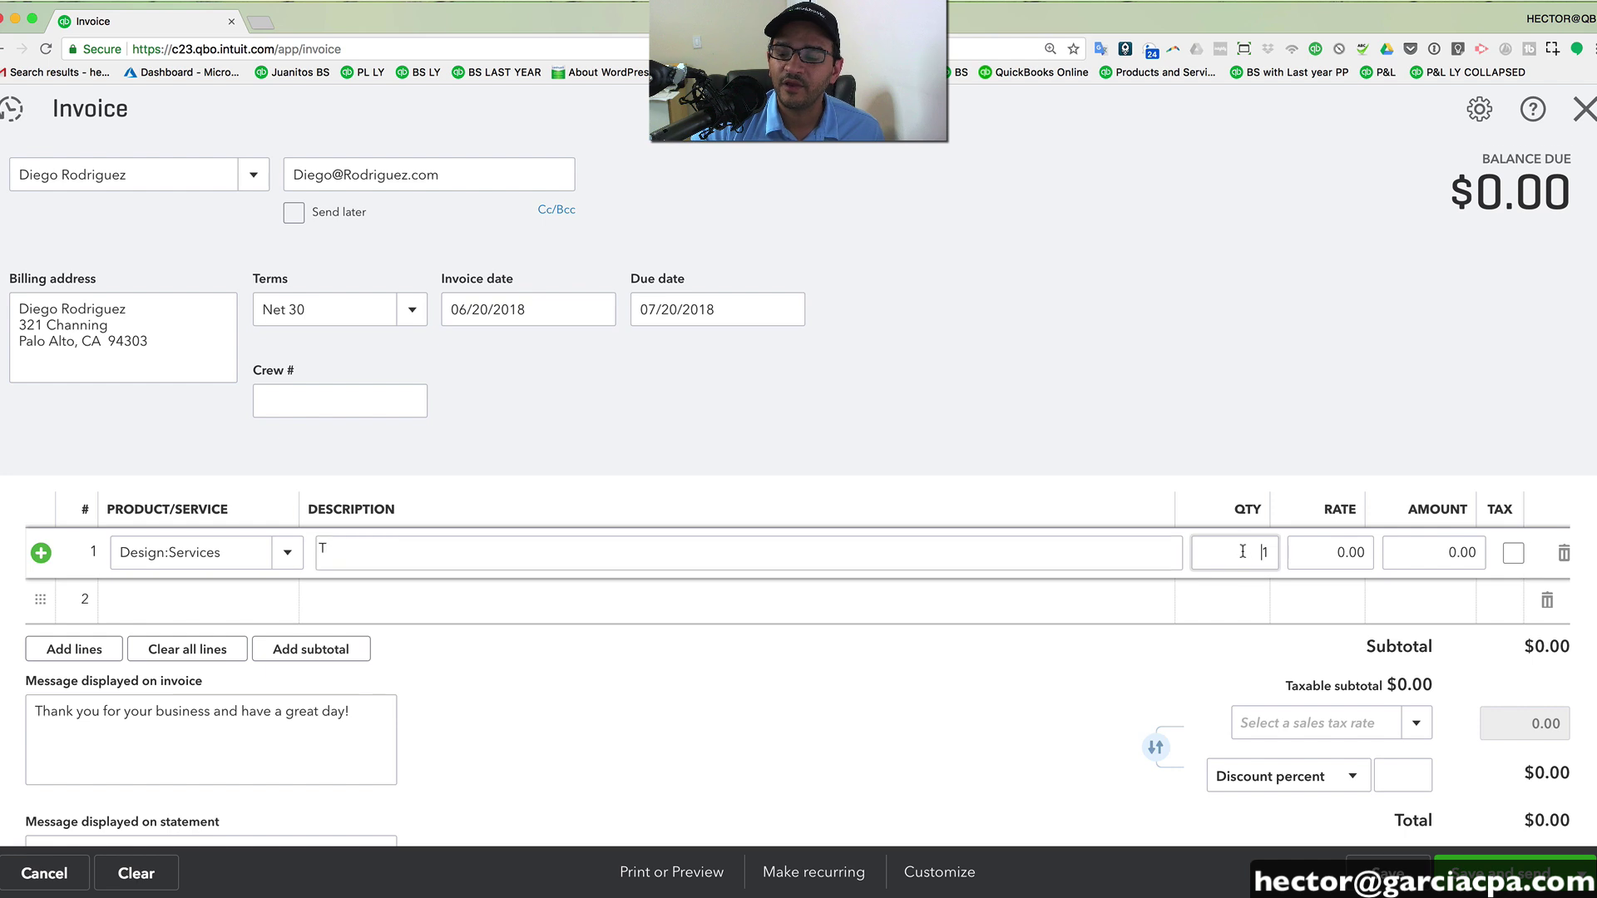
pyautogui.scroll(-1, 1295, 549)
pyautogui.write('50')
pyautogui.press('Tab')
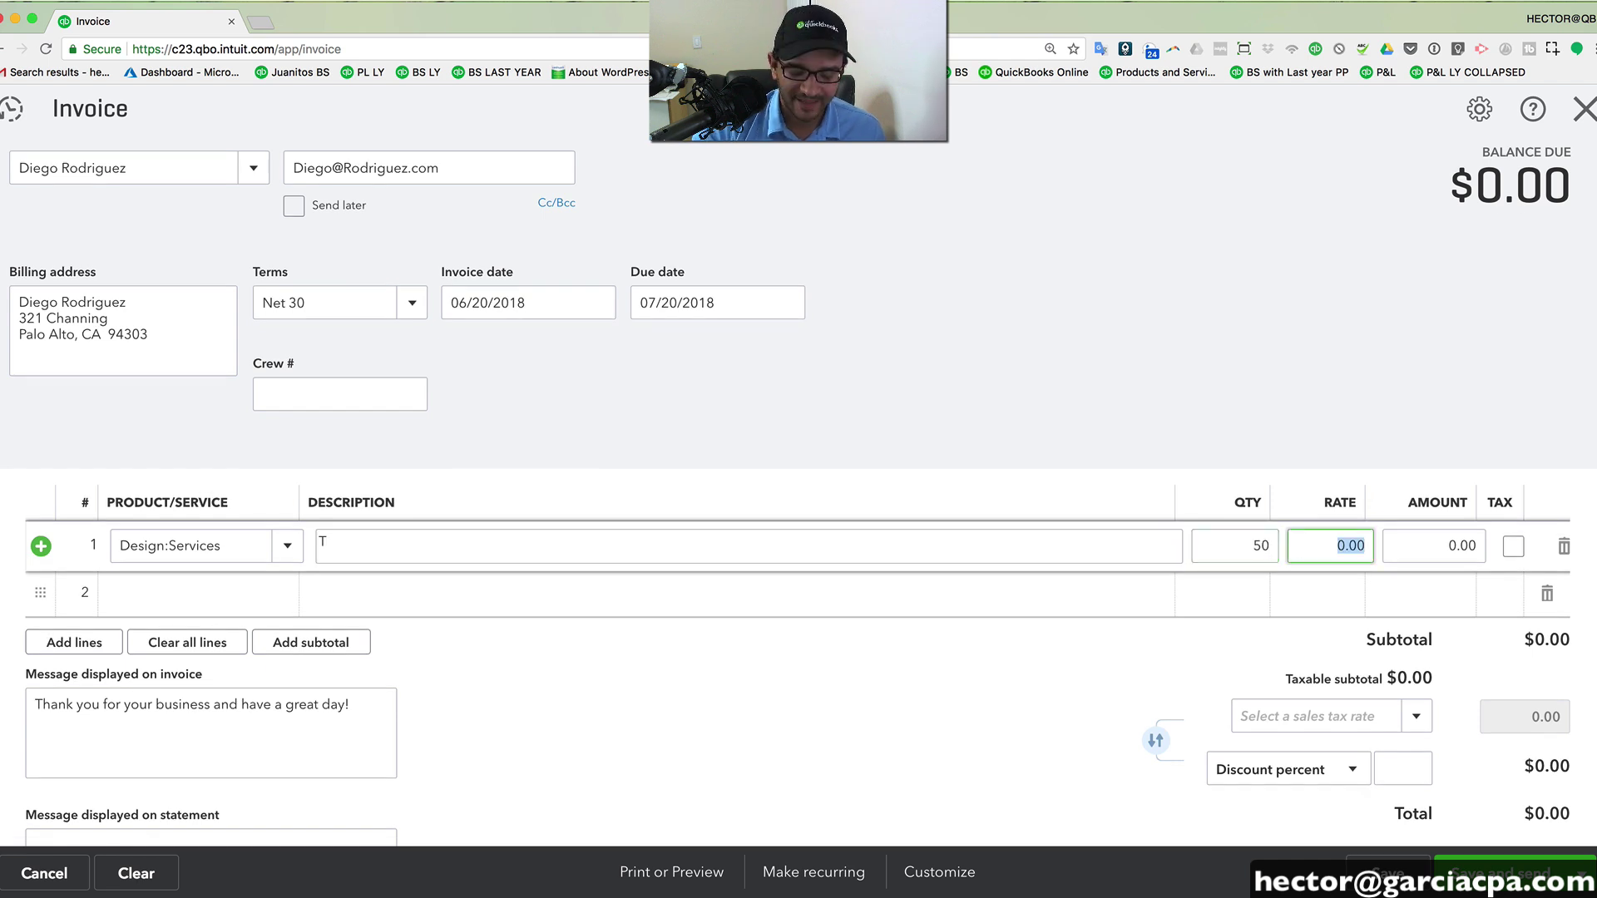
pyautogui.write('150')
pyautogui.press('Tab')
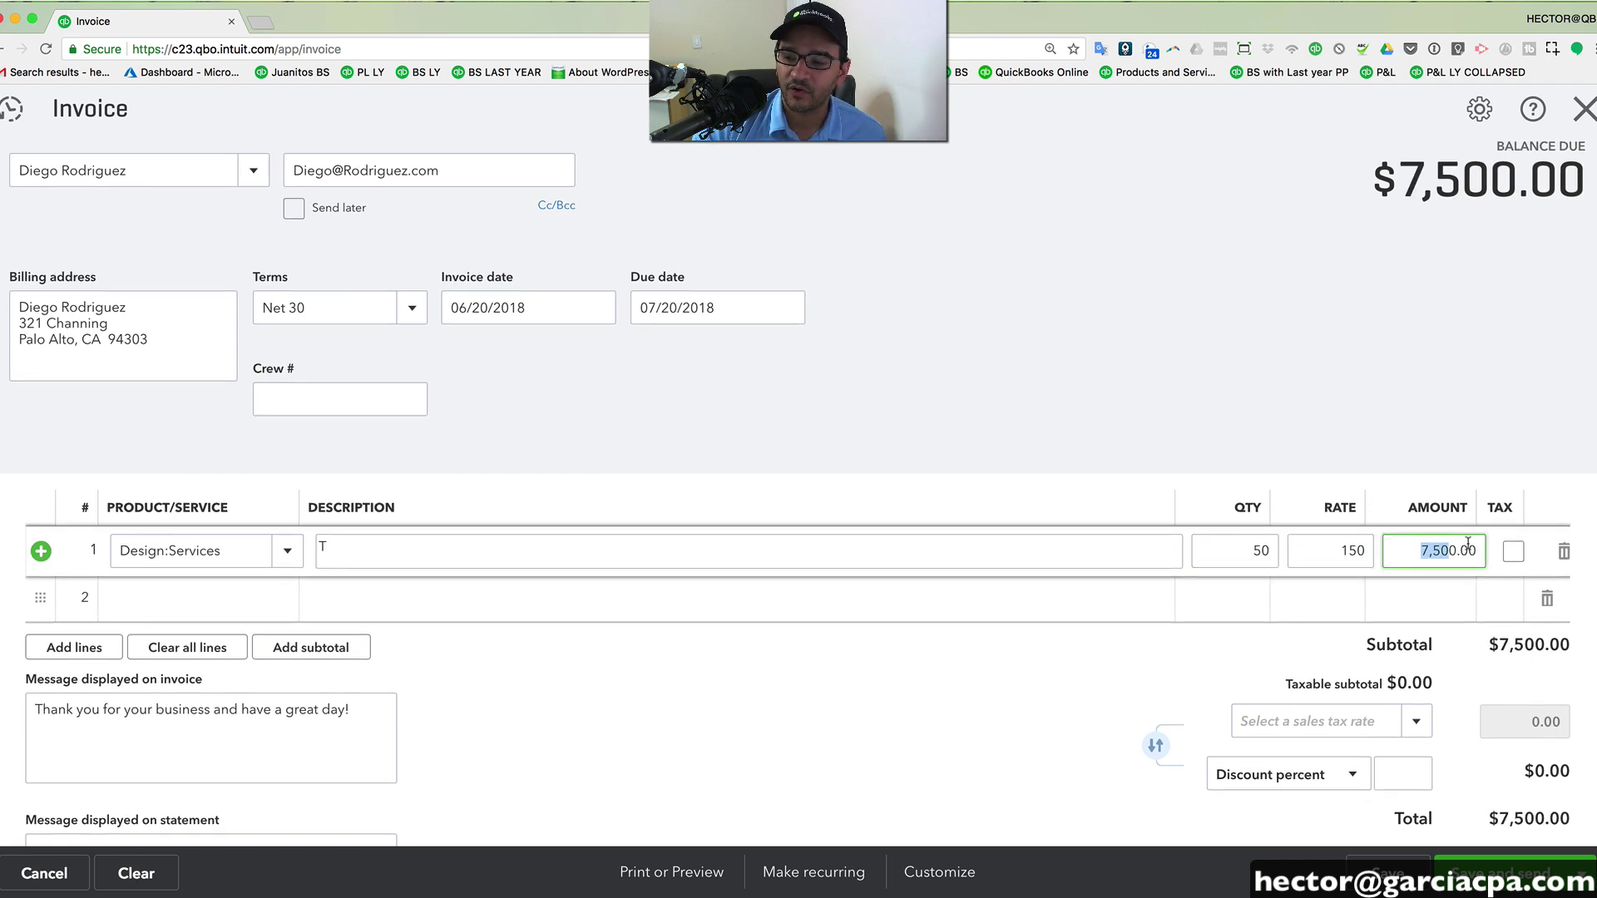
# - Make the line taxable at California 8% and save and close the $8,100 invoice
pyautogui.click(1513, 552)
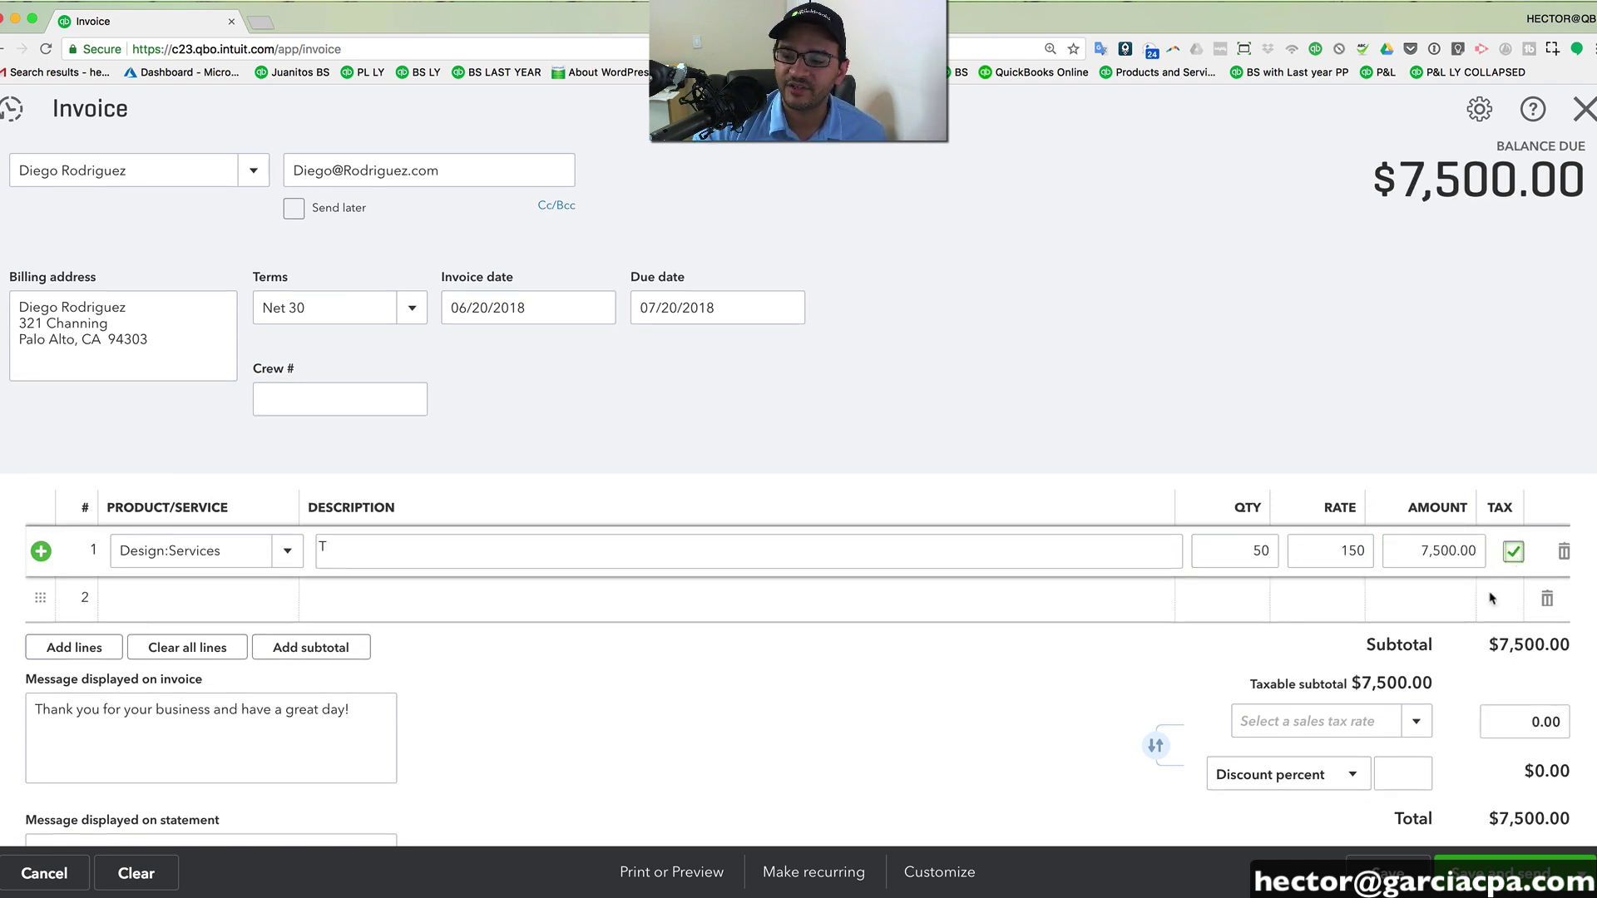
pyautogui.click(1417, 721)
pyautogui.click(1331, 803)
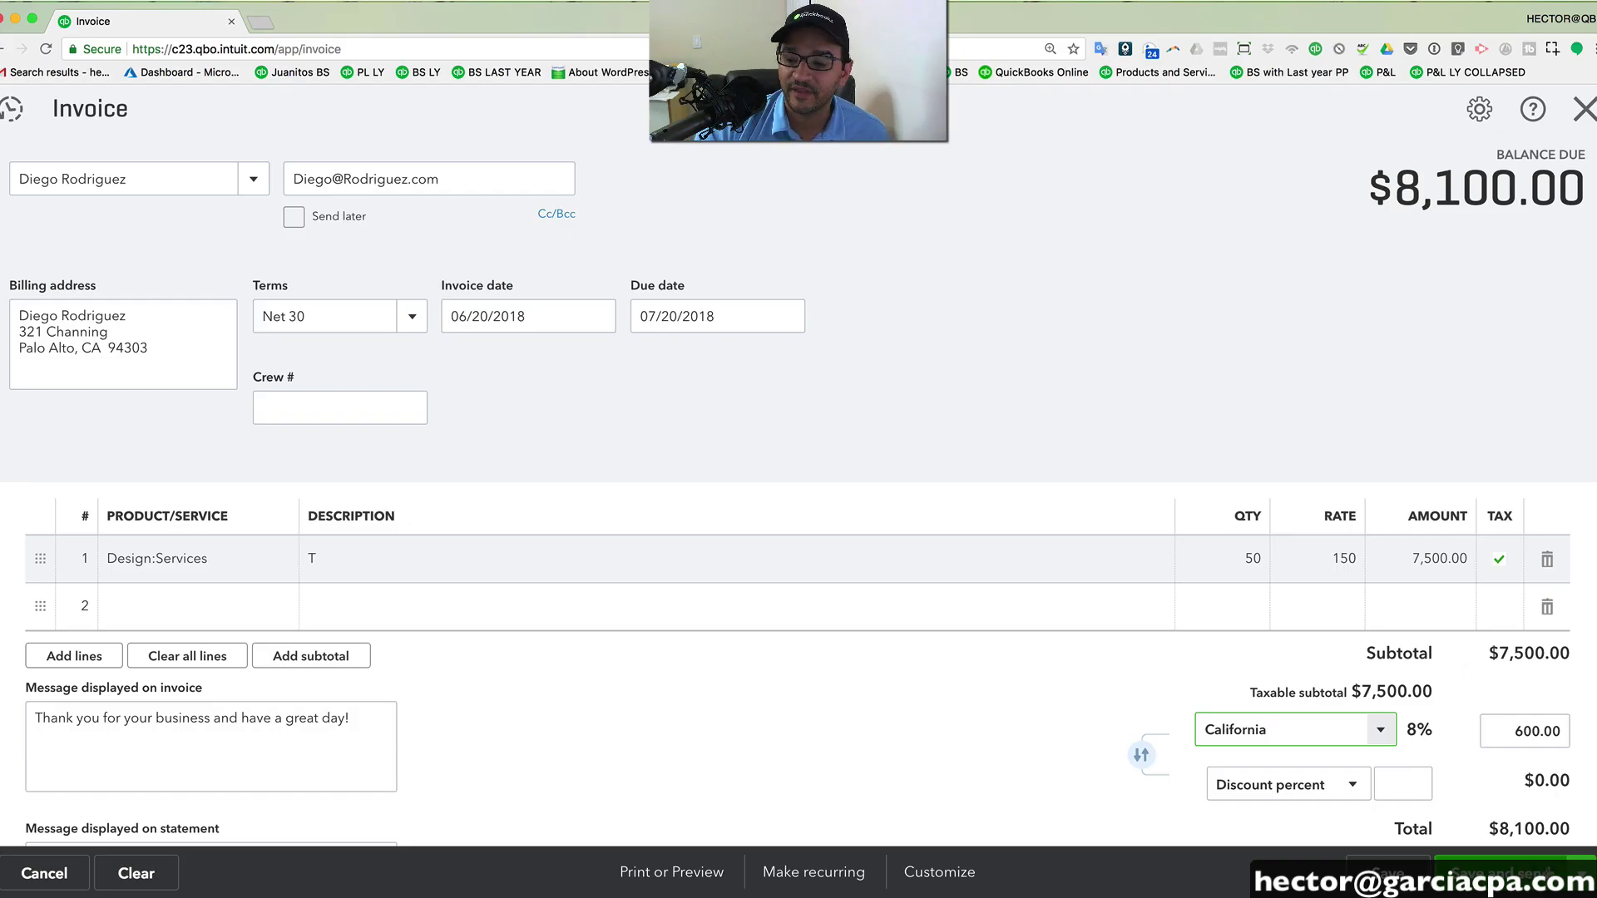
pyautogui.click(1581, 872)
pyautogui.click(1481, 809)
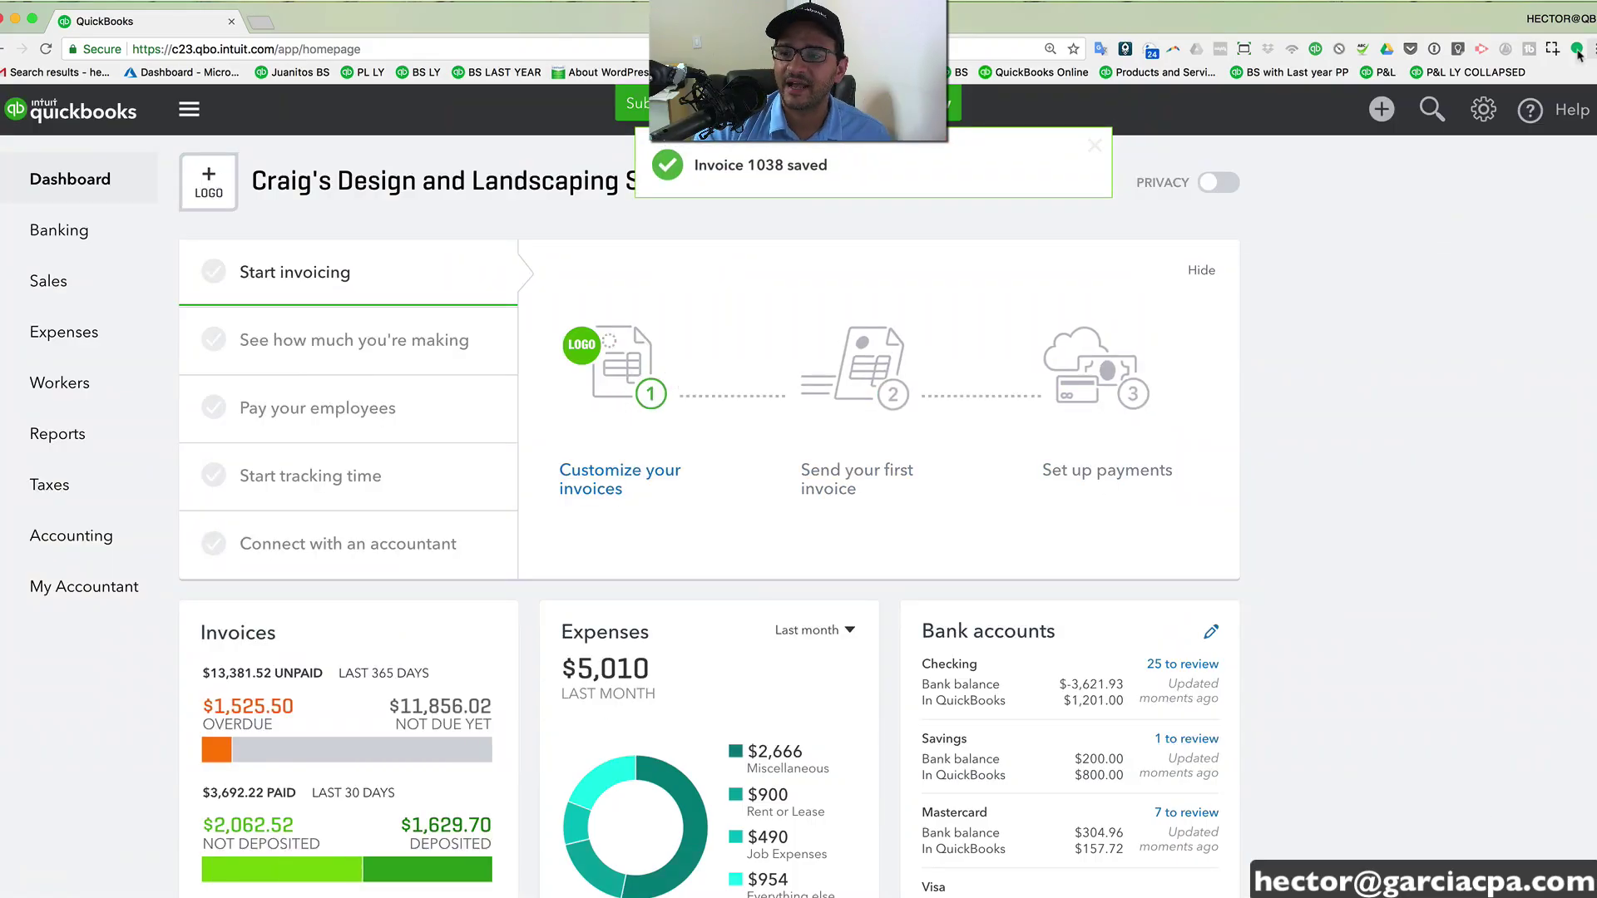
# - Start a new bill for Brosnahan Insurance Agency dated June 22, 2018
pyautogui.click(1382, 110)
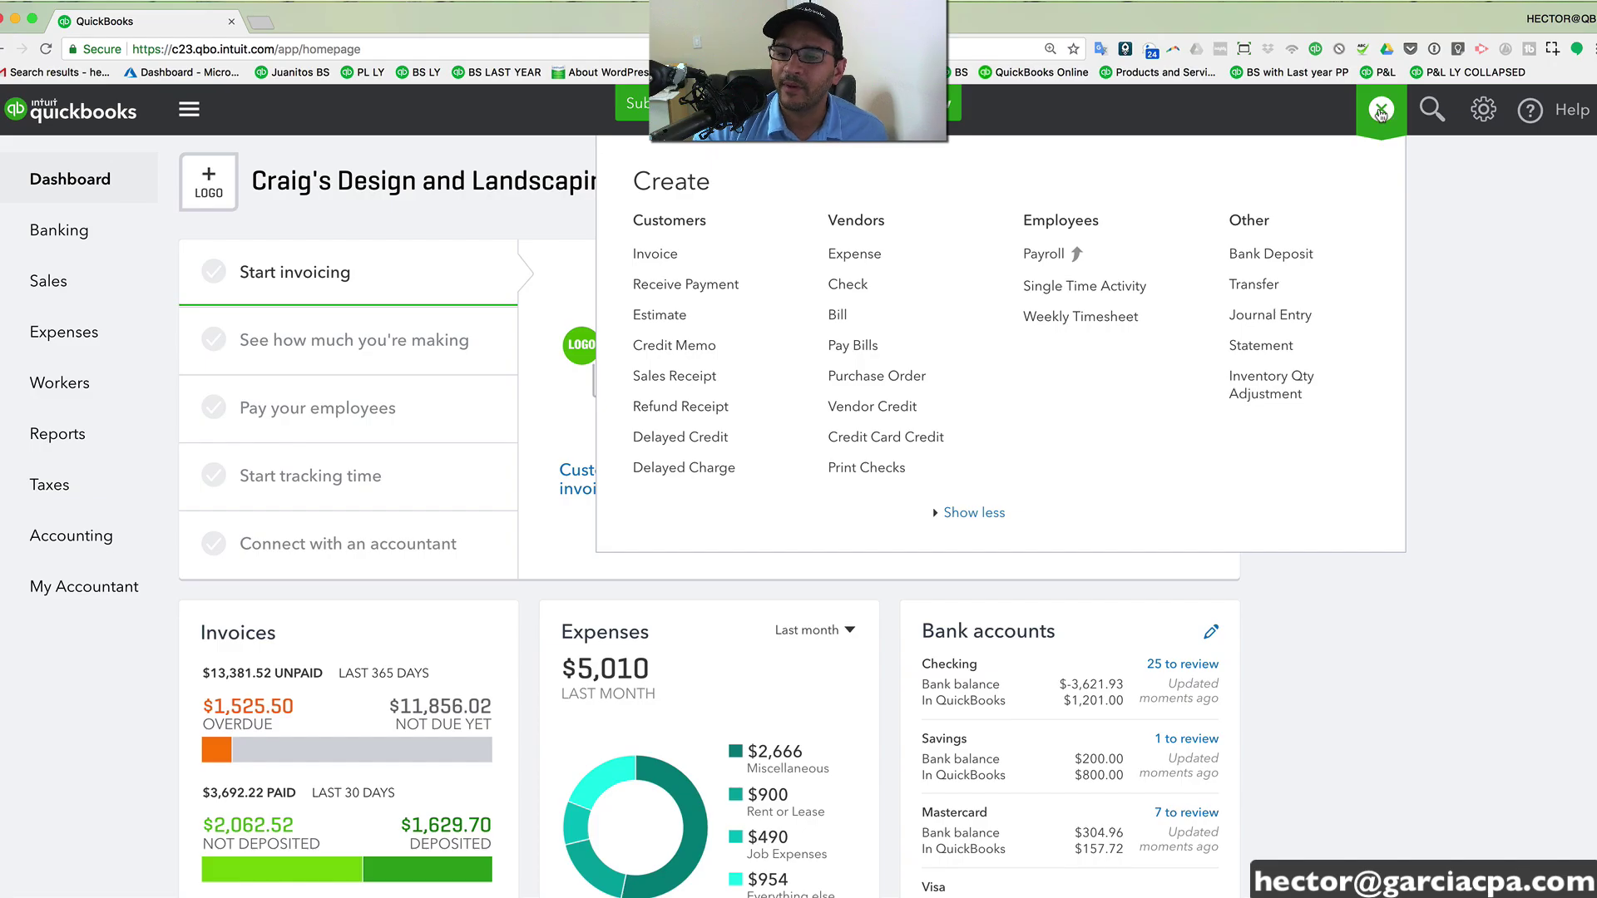
pyautogui.click(840, 315)
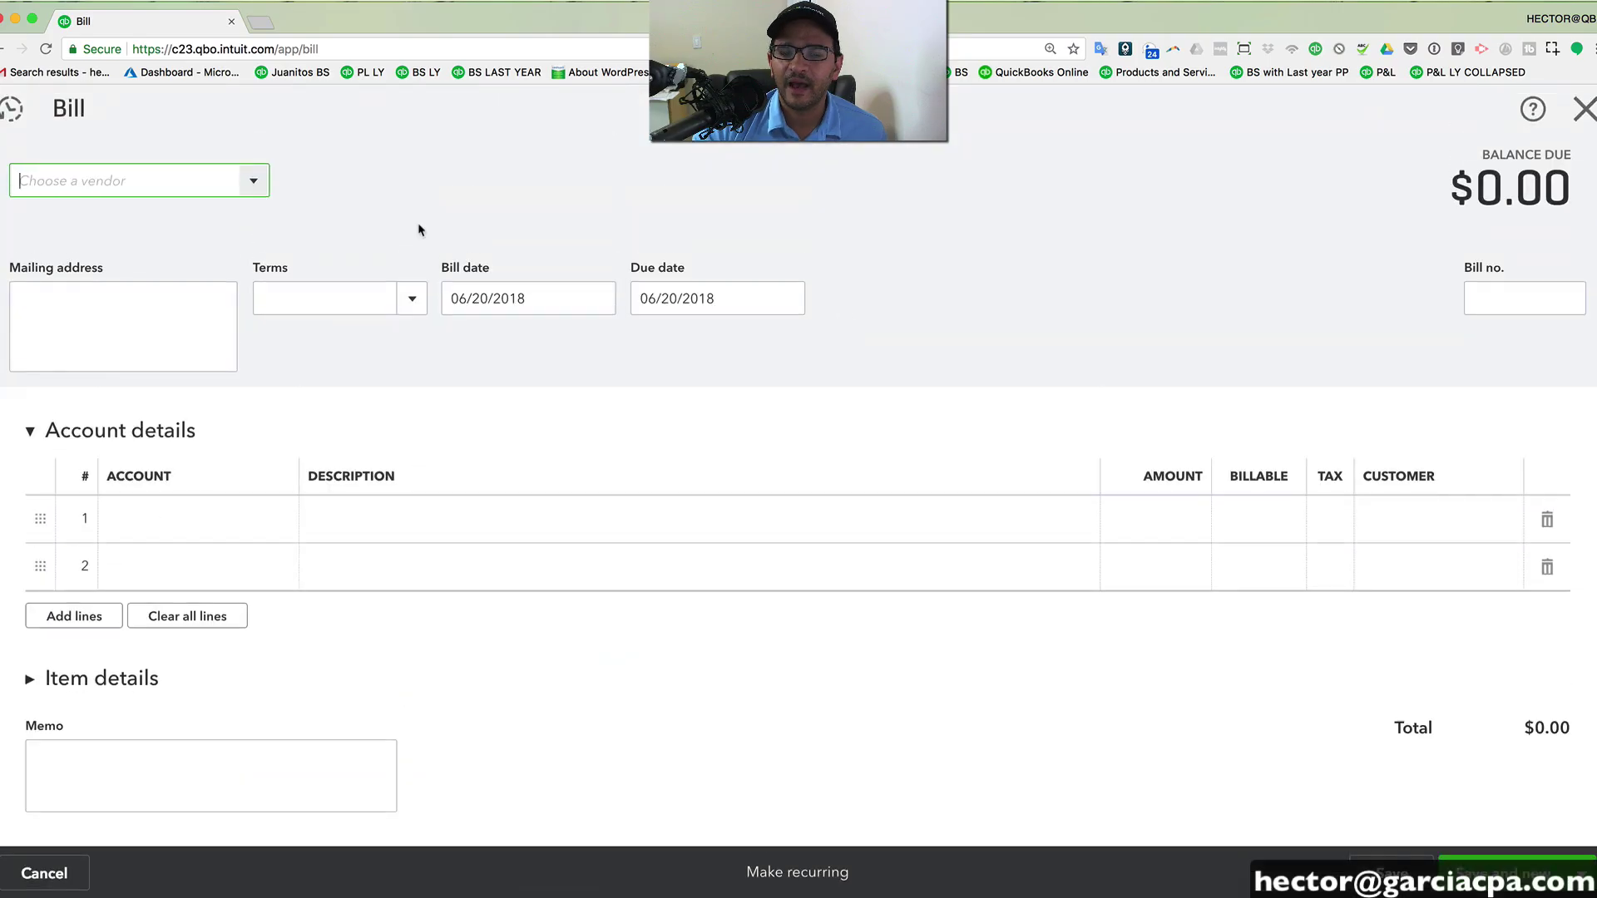
pyautogui.click(255, 182)
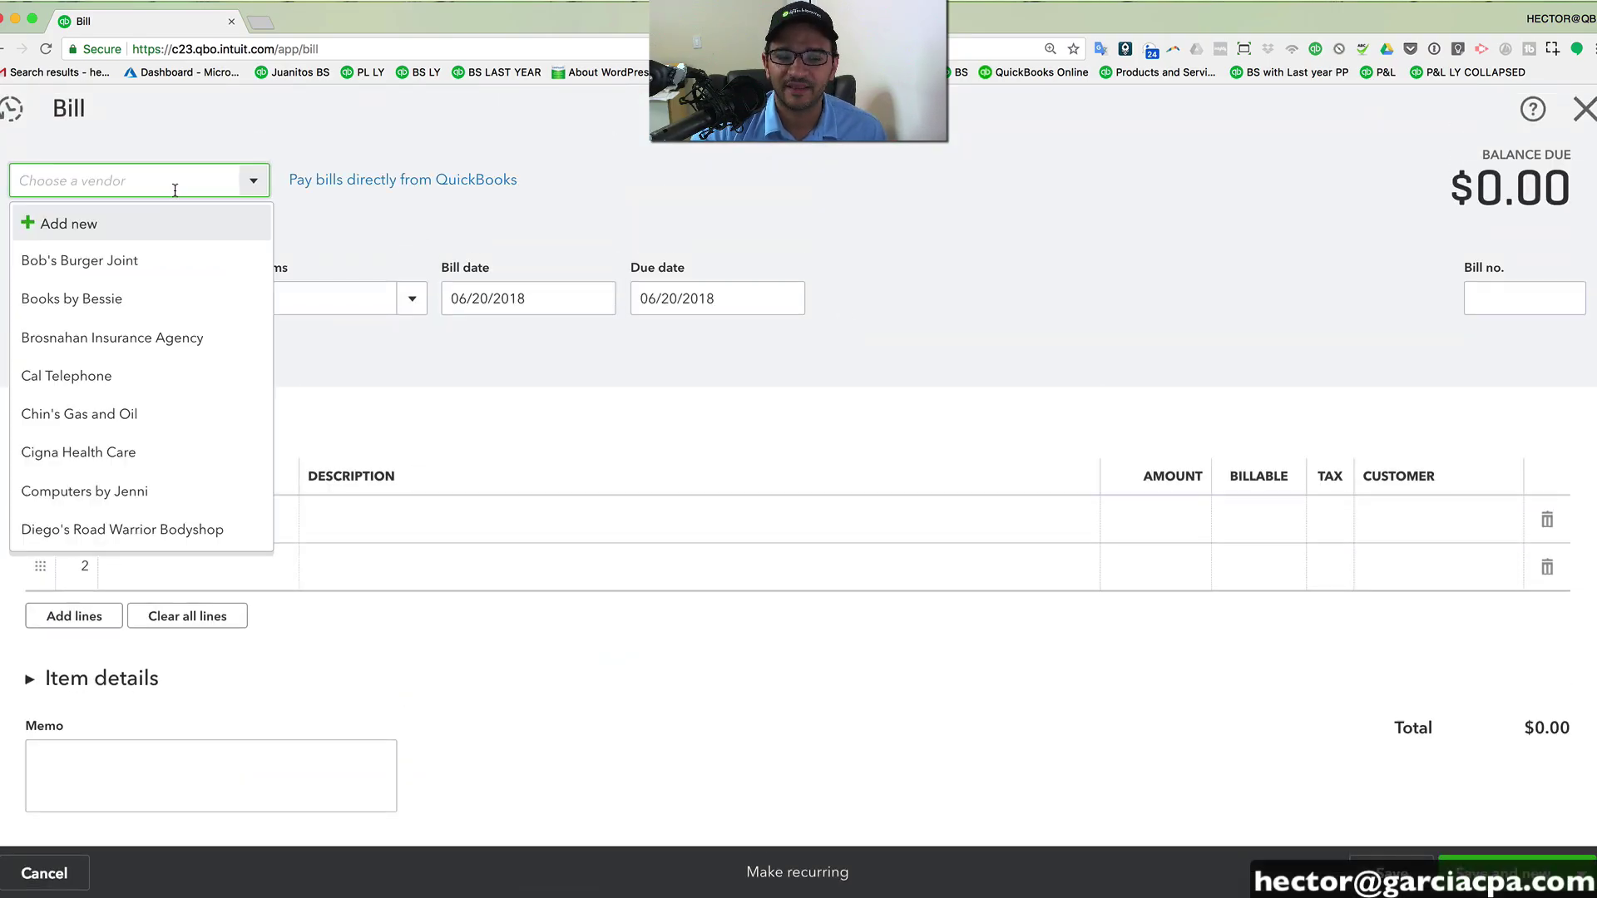
pyautogui.click(115, 334)
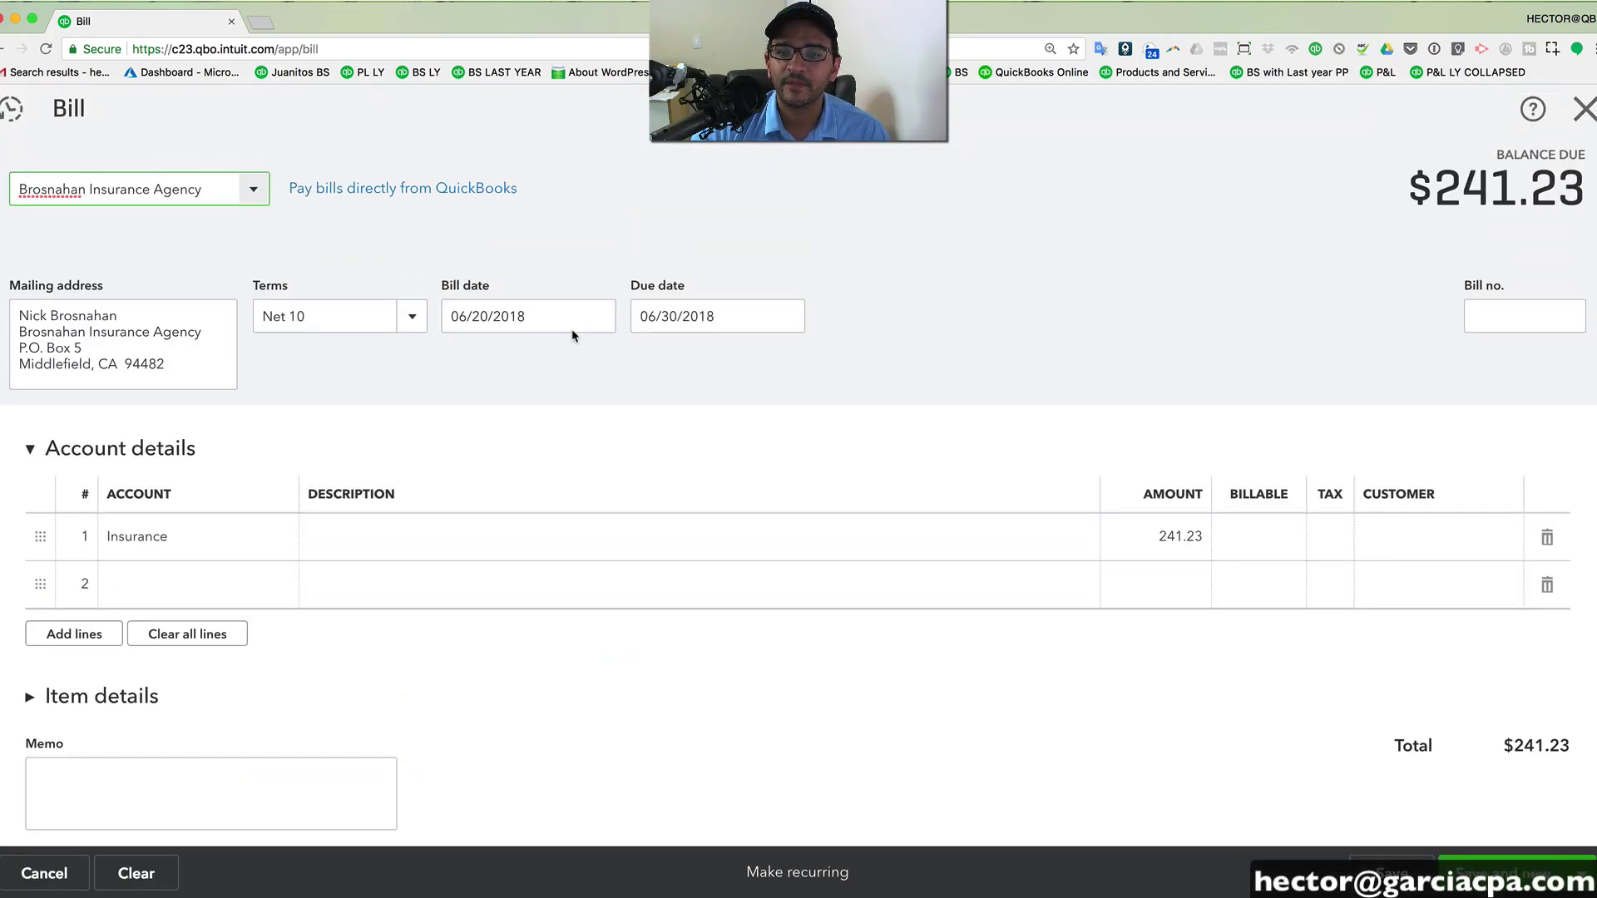
pyautogui.click(574, 317)
pyautogui.click(615, 509)
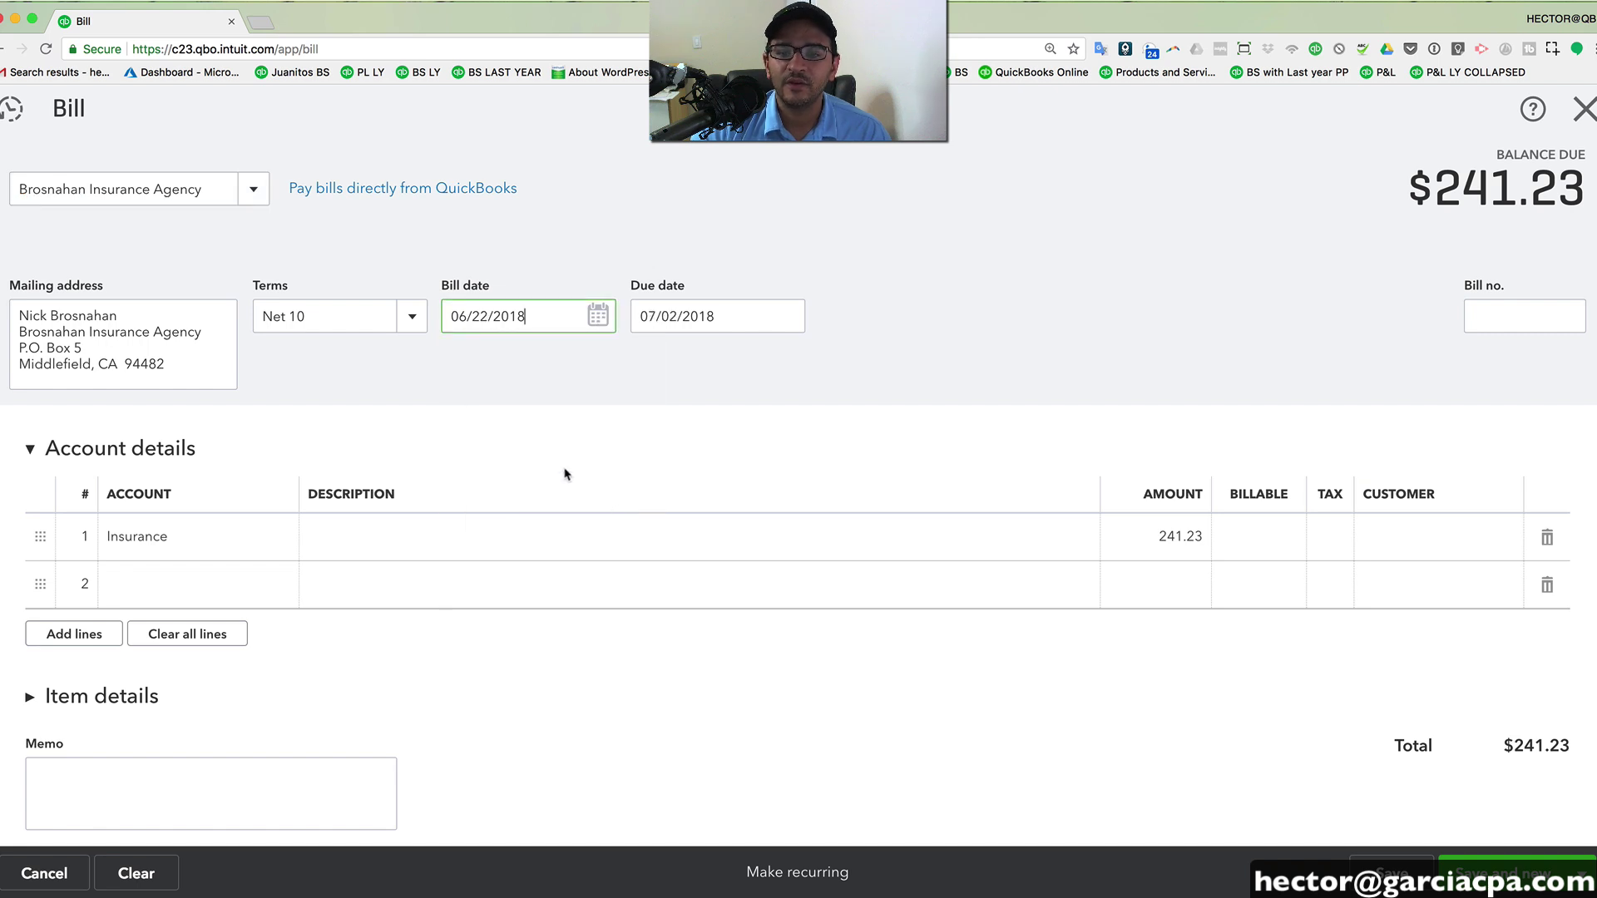
# - Set Net 30 terms, enter the bill number, and assign the first line to Job Expenses
pyautogui.click(382, 318)
pyautogui.click(309, 502)
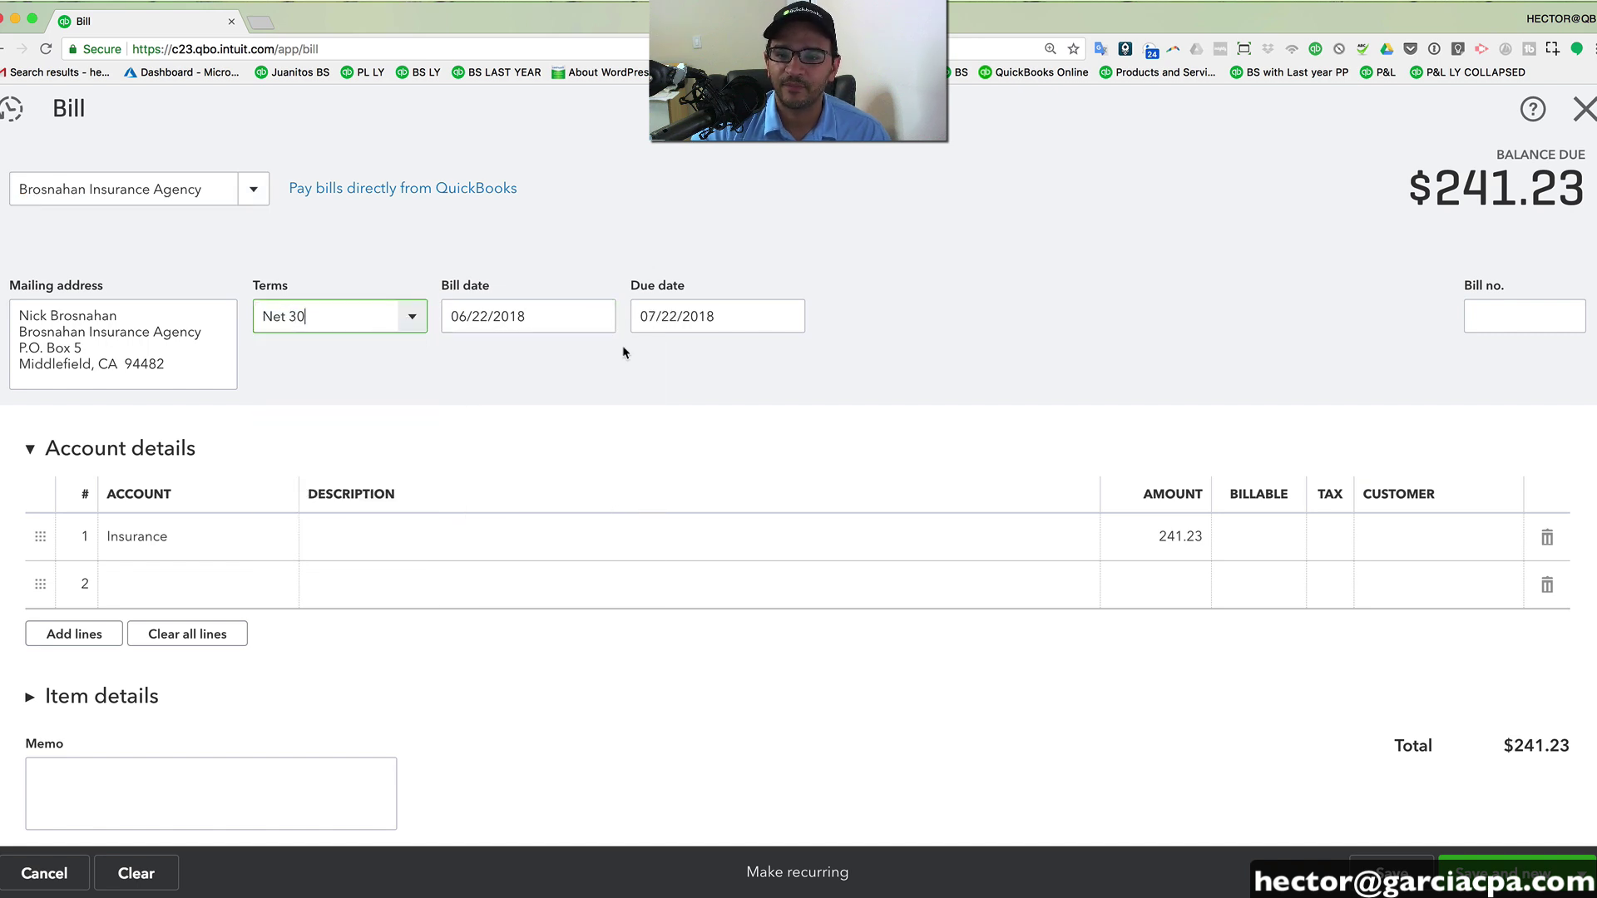
pyautogui.press('Tab')
pyautogui.press('Tab')
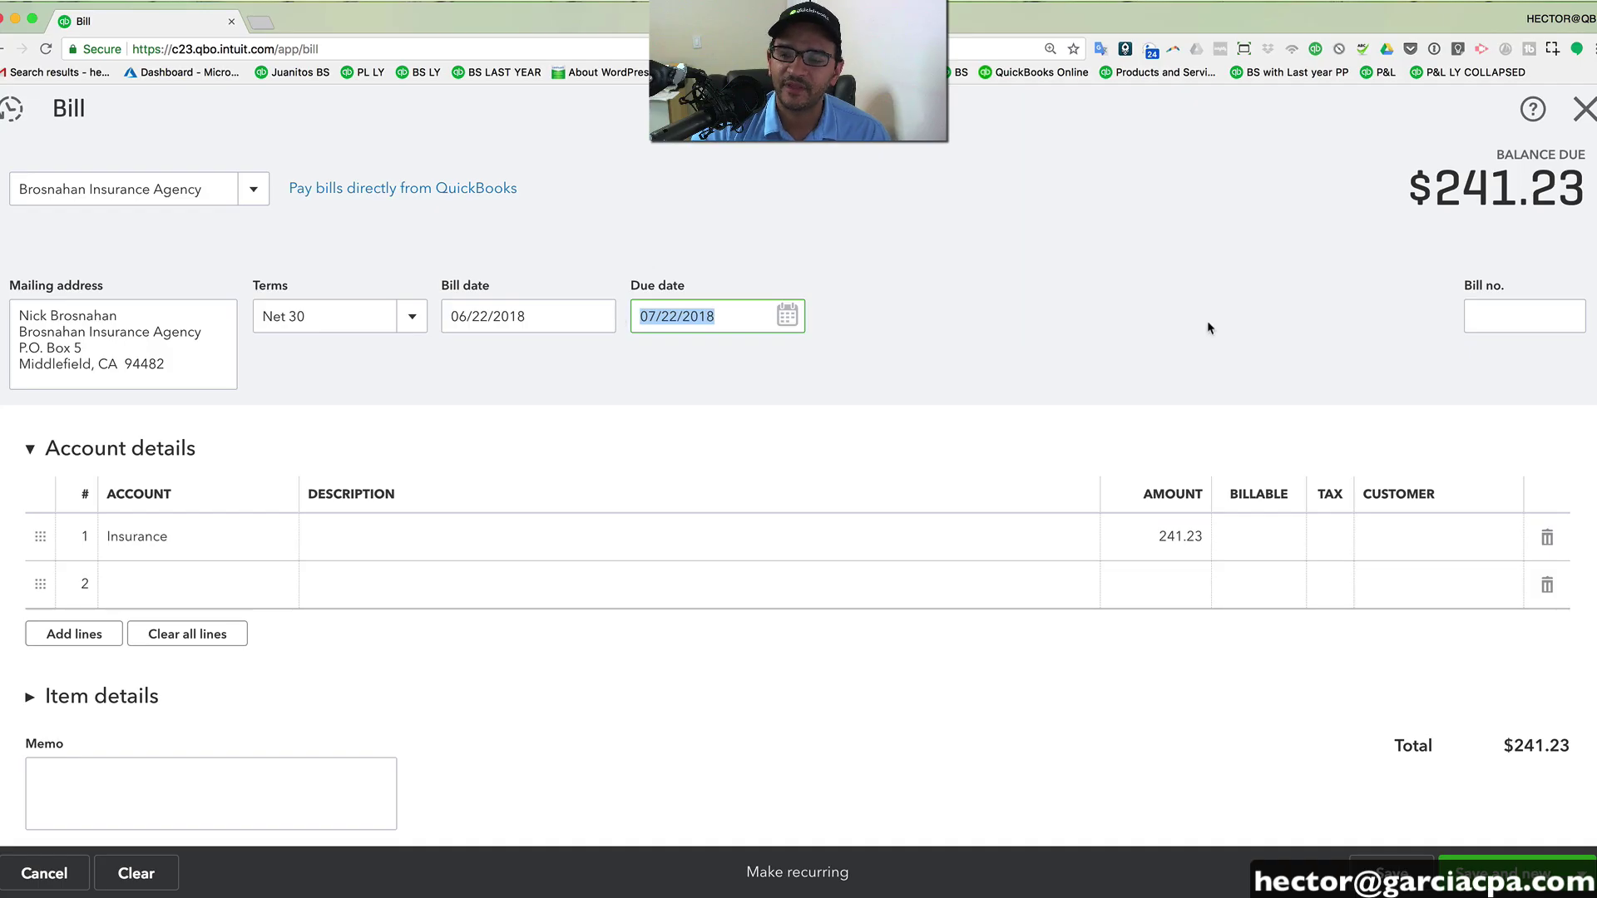
pyautogui.click(1504, 315)
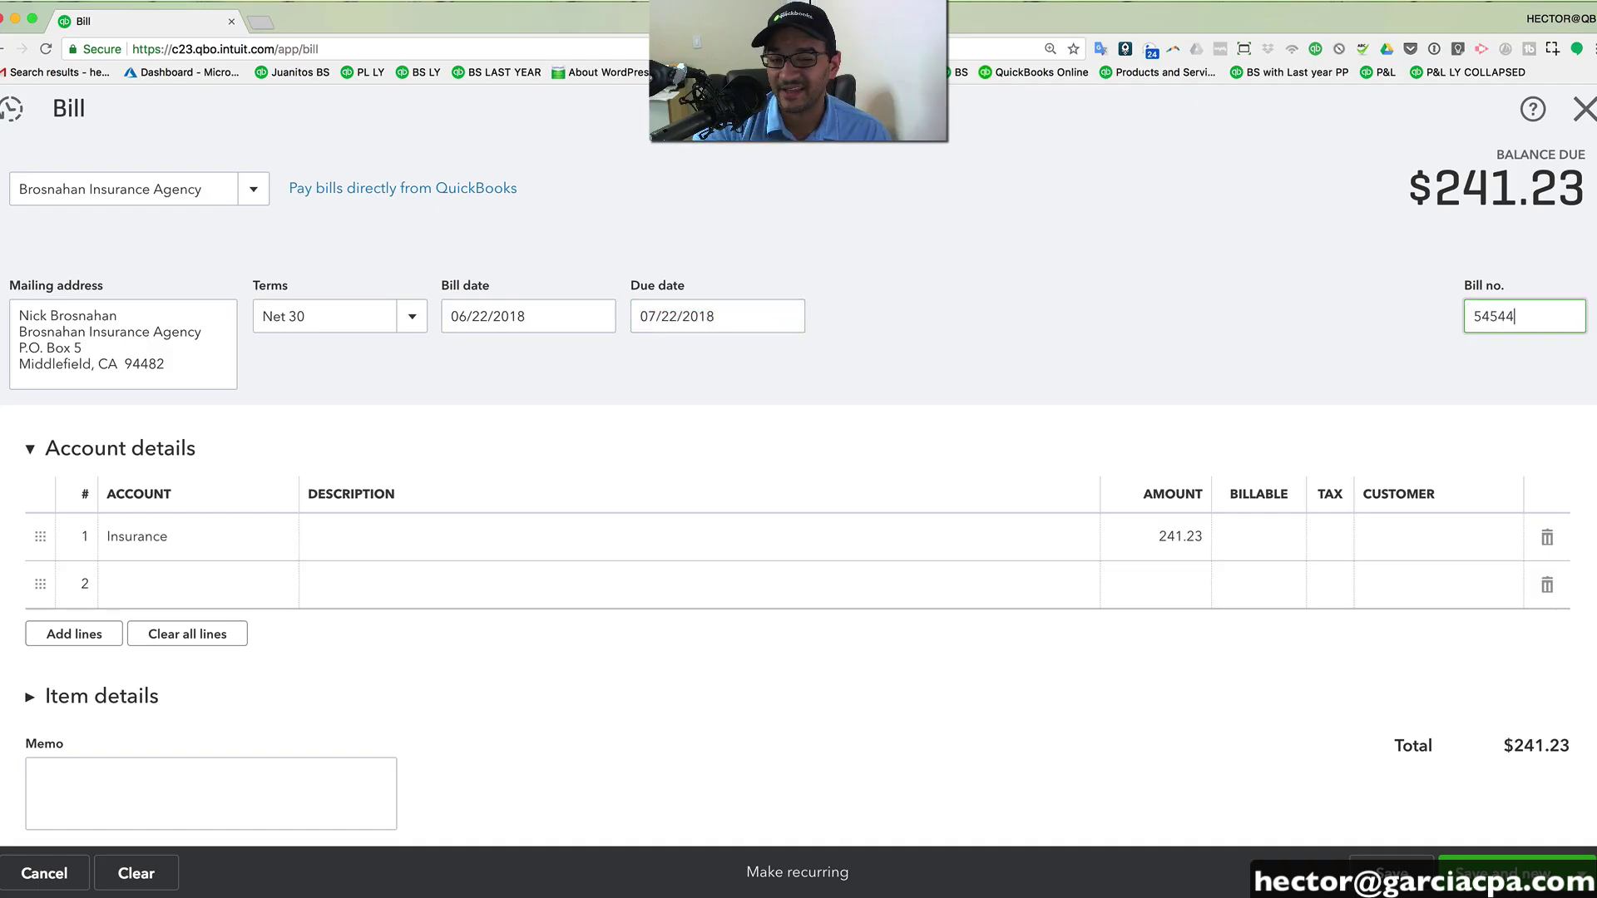
pyautogui.click(218, 532)
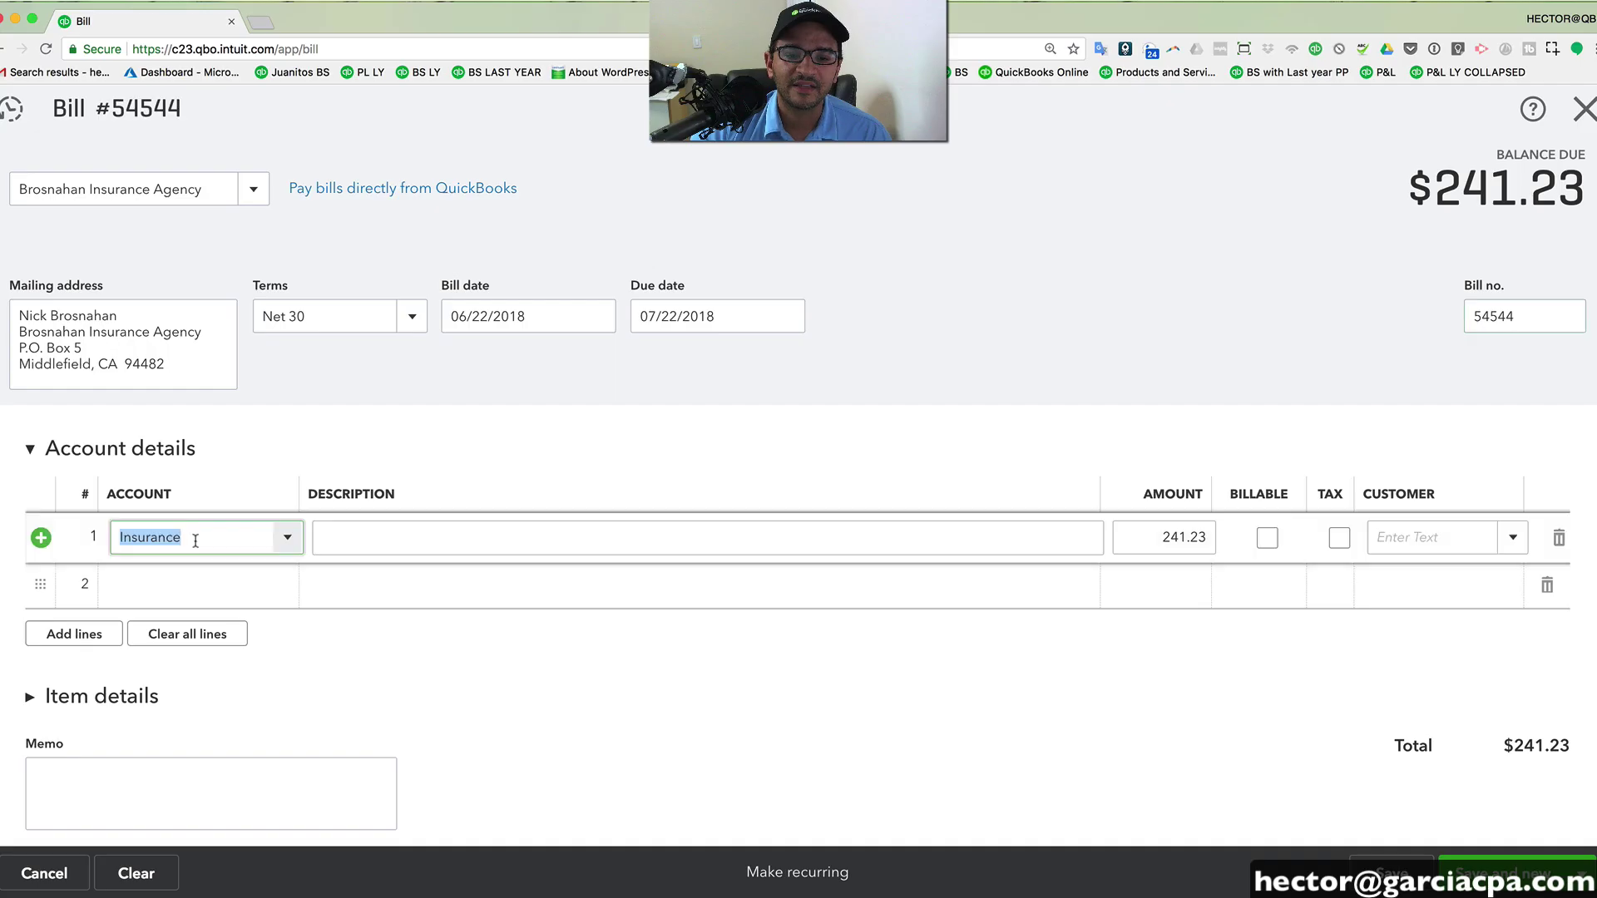
pyautogui.click(285, 541)
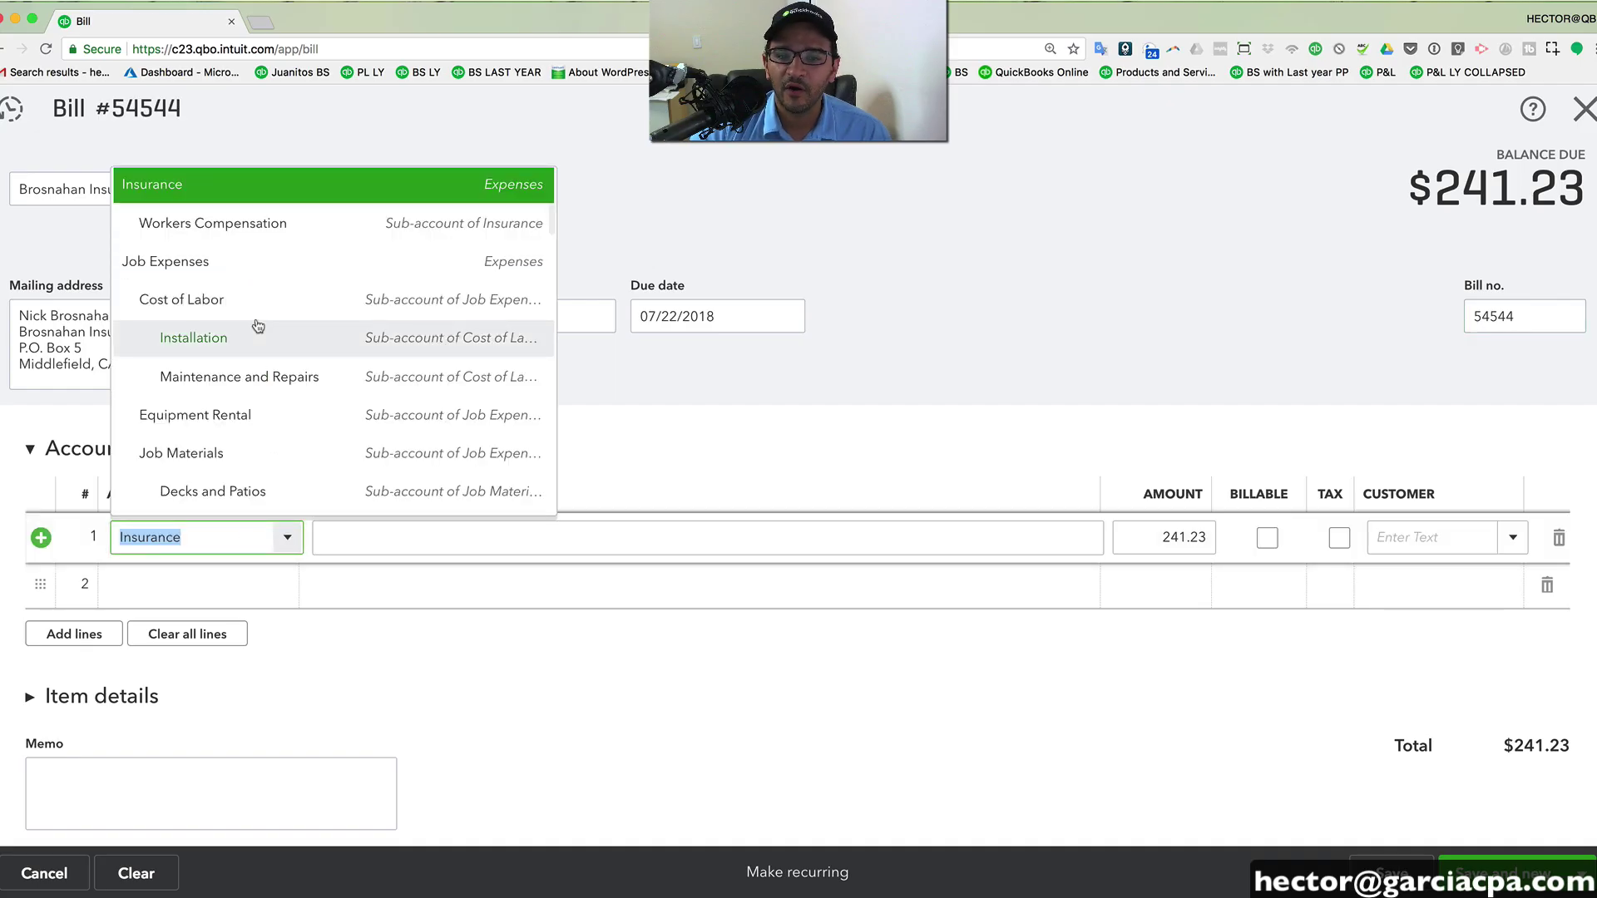
pyautogui.click(218, 266)
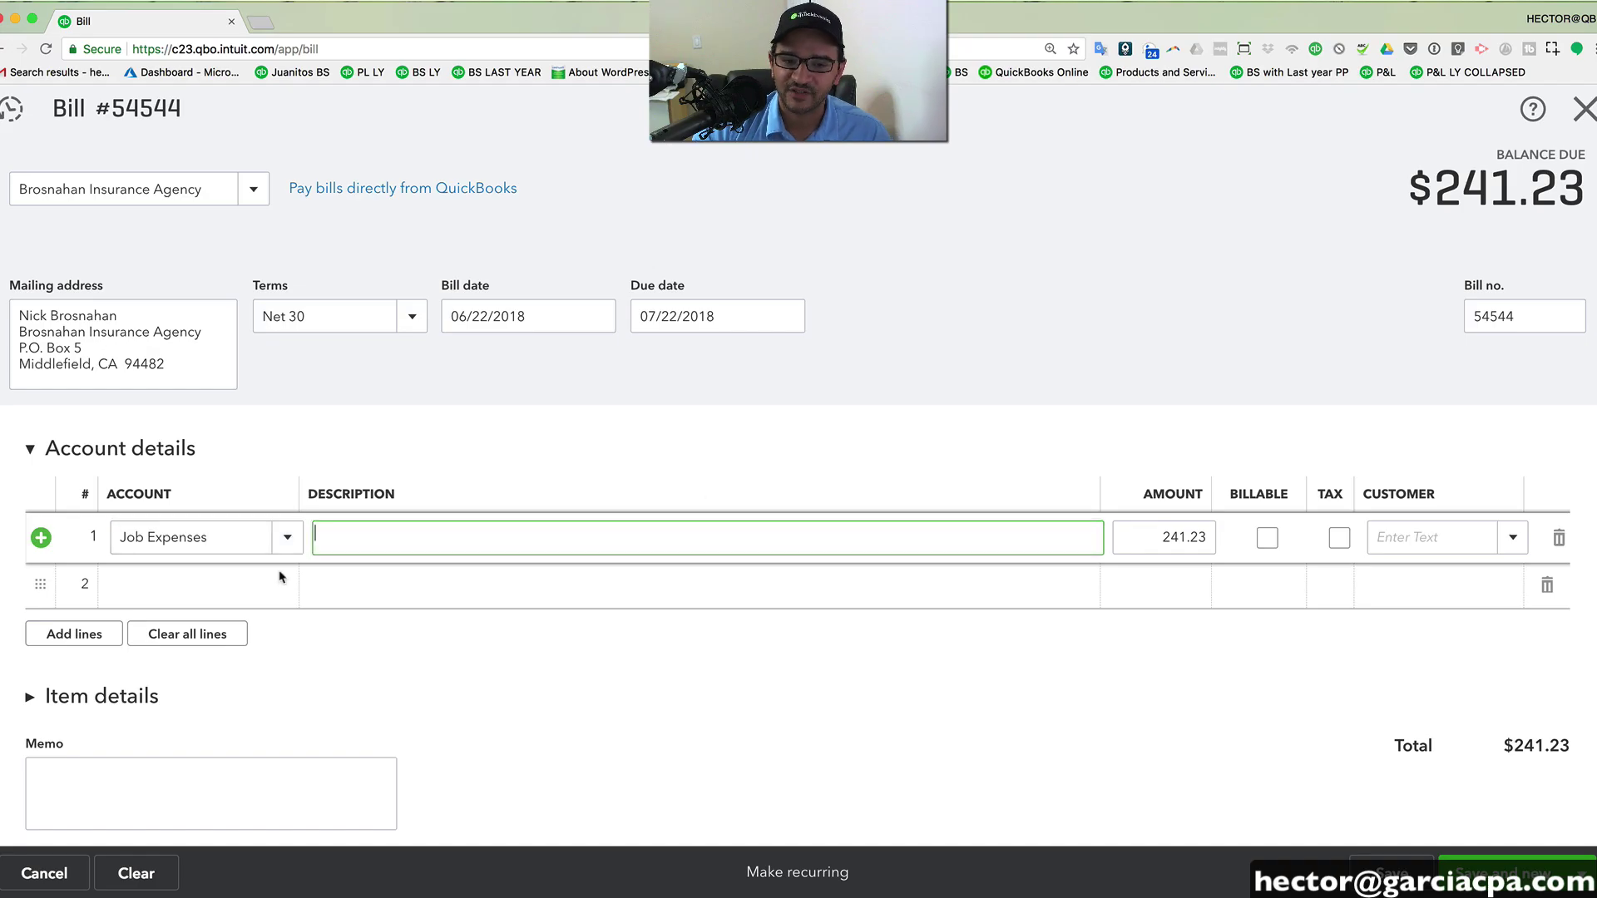
# - Add more bill lines, check the first line's amount and customer fields, then close the bill
pyautogui.click(74, 634)
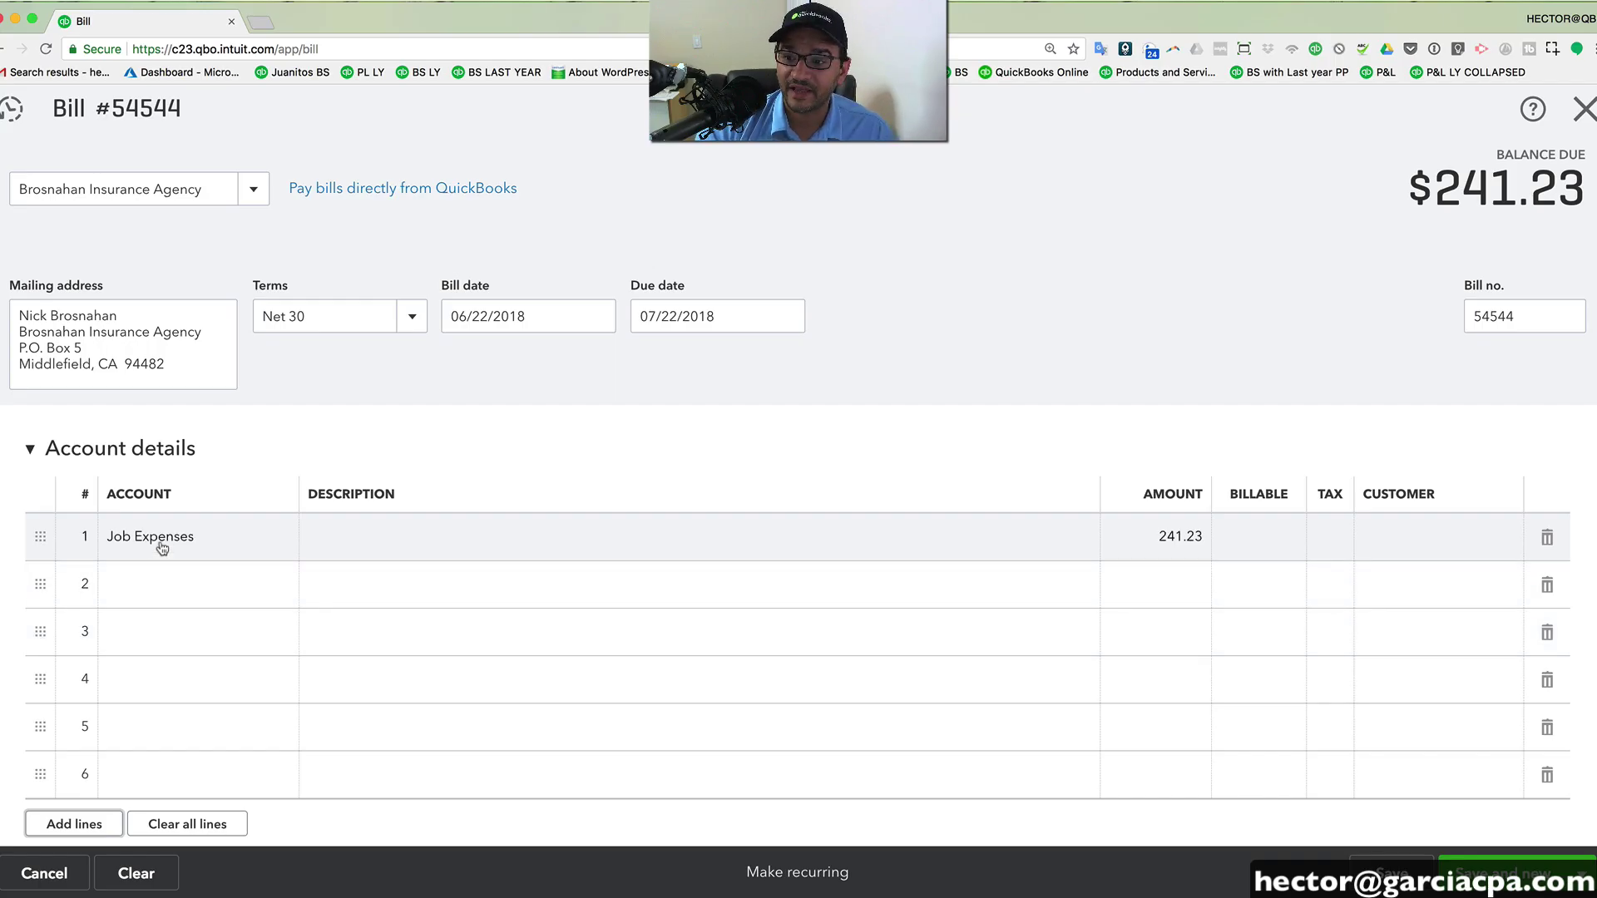
pyautogui.click(1136, 538)
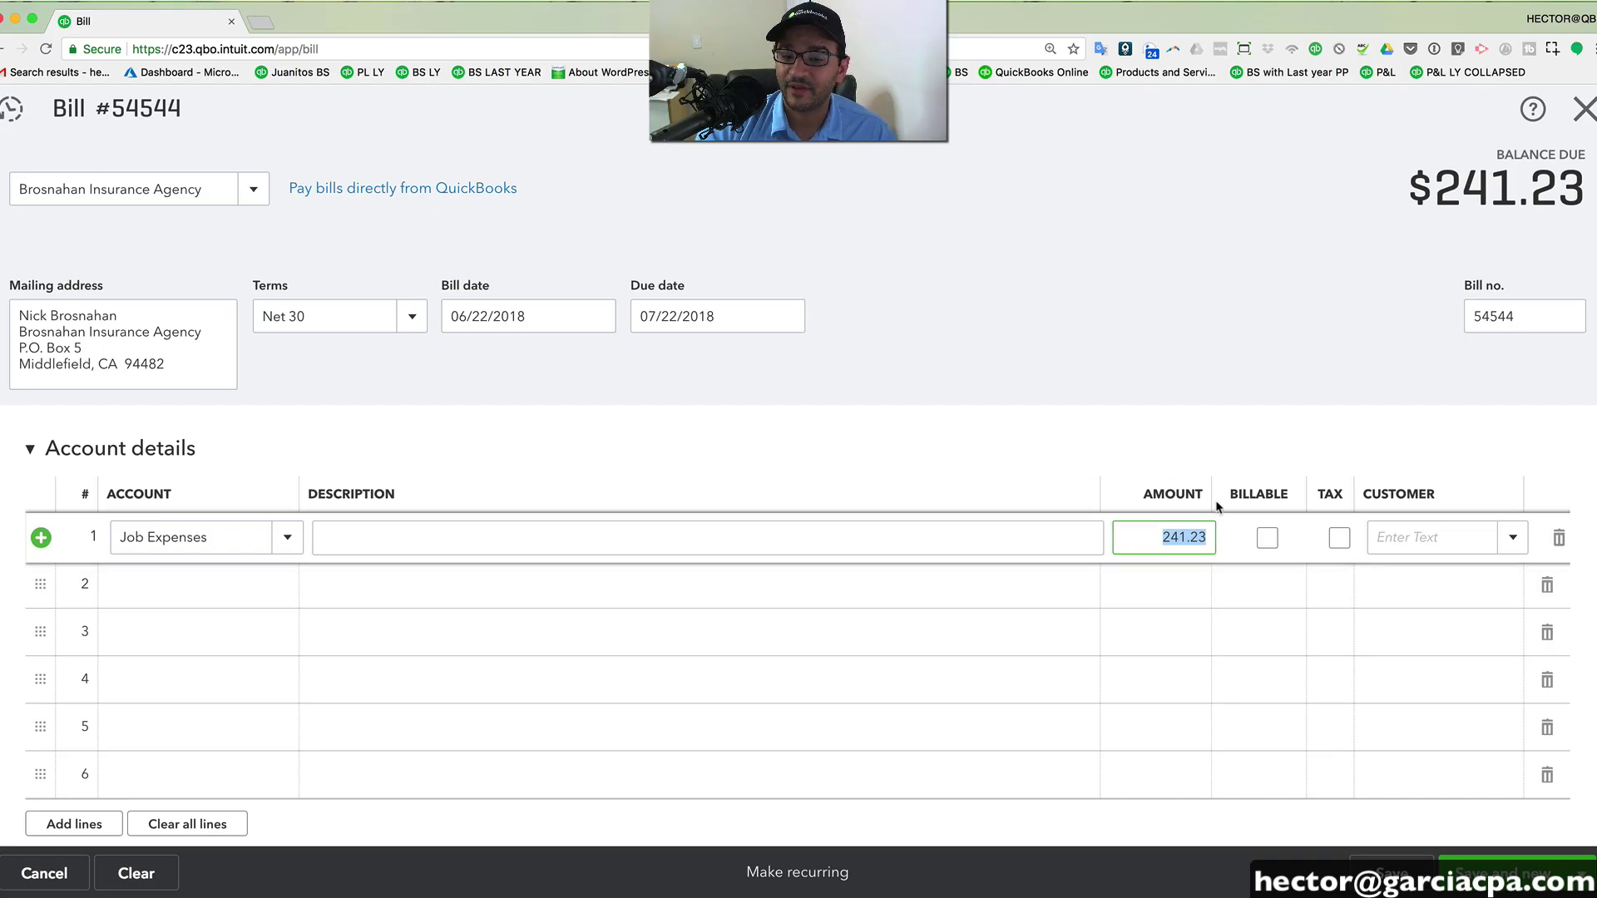
pyautogui.scroll(-4, 1266, 534)
pyautogui.scroll(4, 1267, 535)
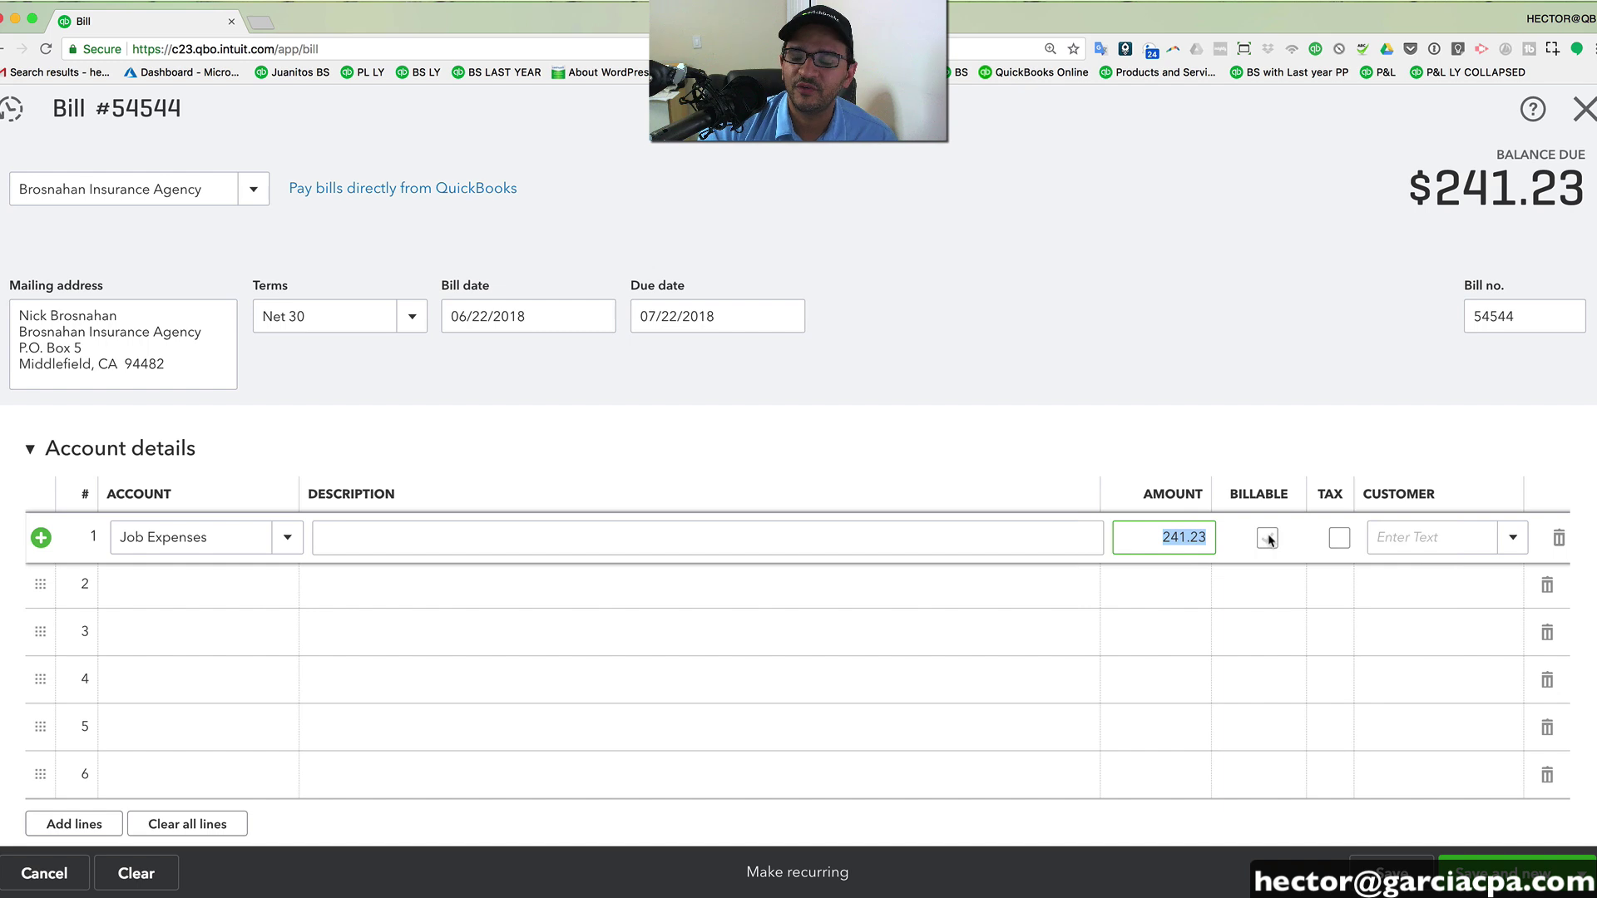
pyautogui.click(1513, 537)
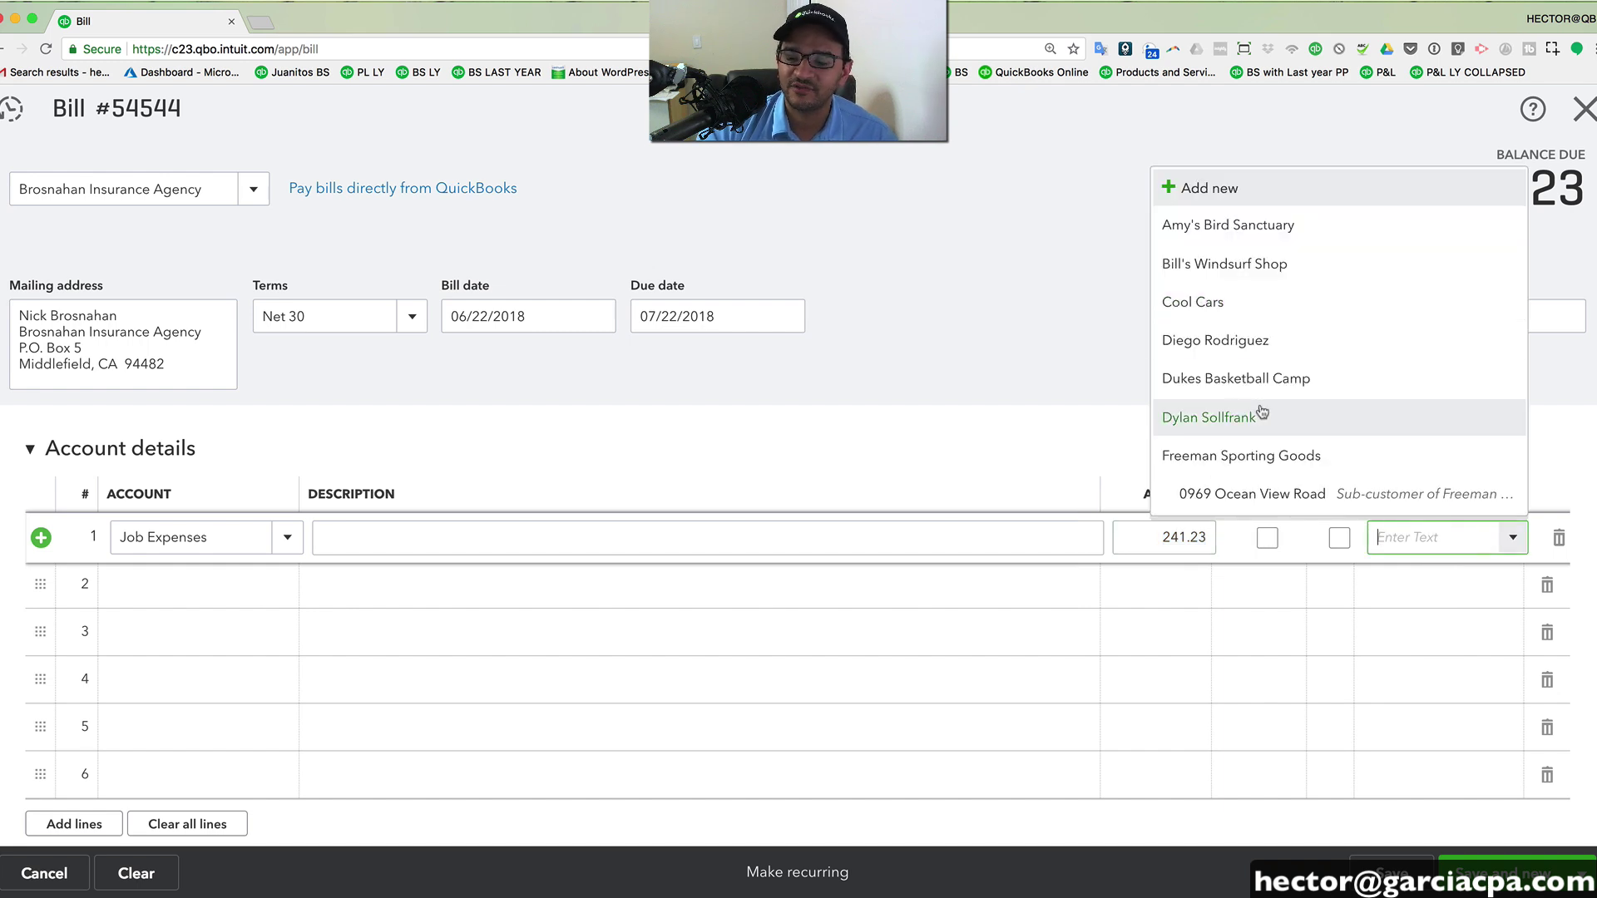
pyautogui.click(973, 420)
pyautogui.scroll(-3, 969, 422)
pyautogui.scroll(3, 970, 423)
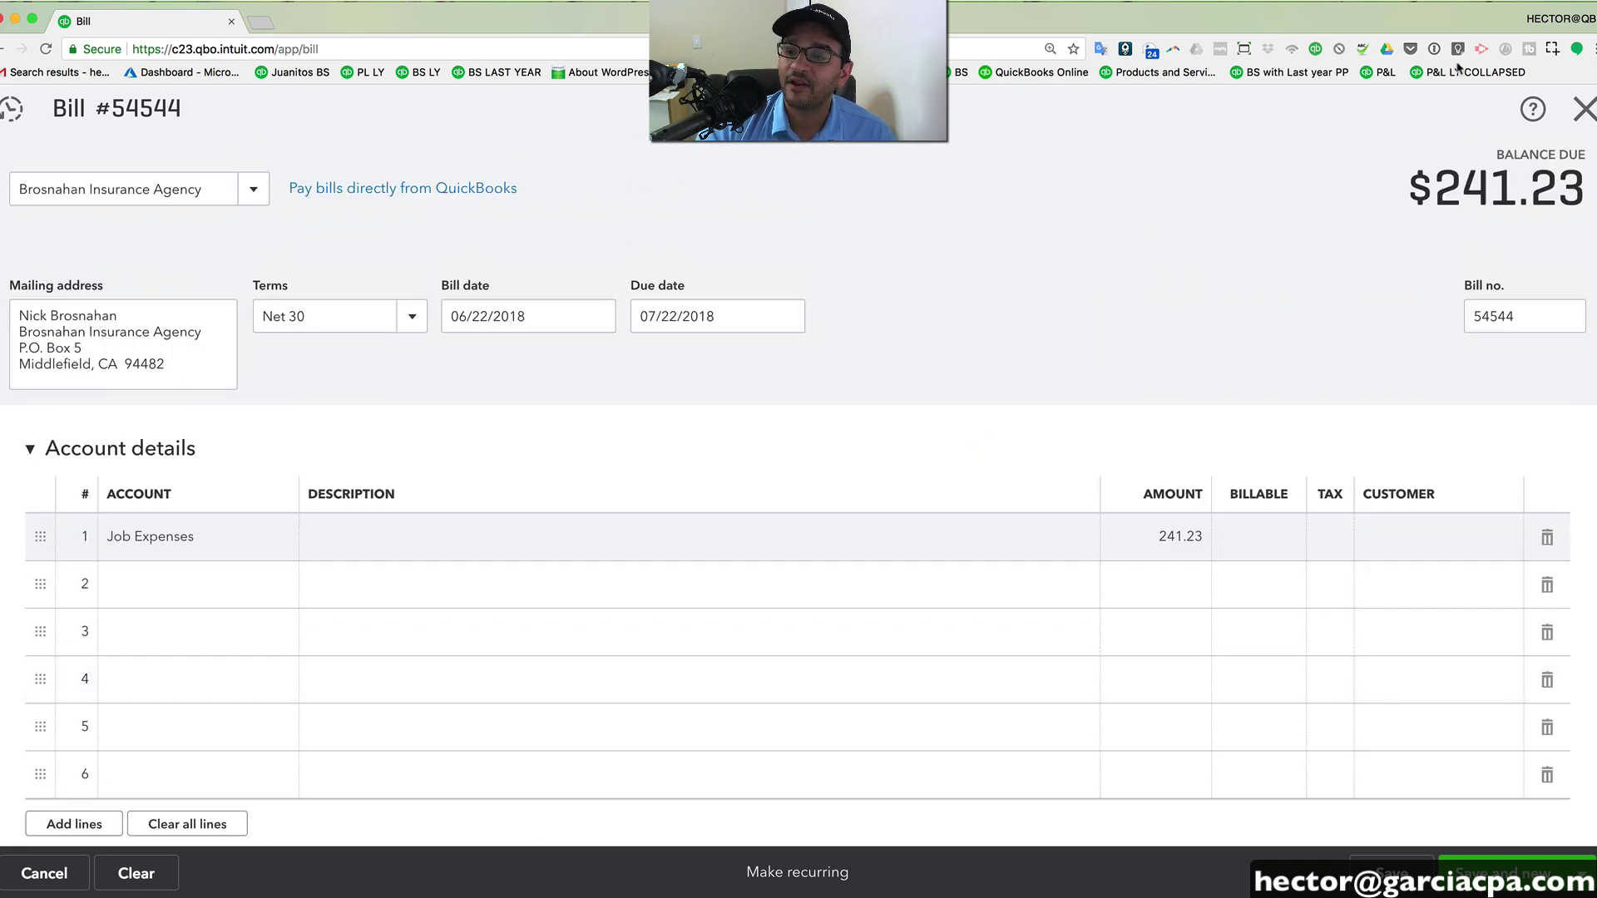
pyautogui.click(1585, 109)
# - Discard the unsaved bill and start a blank purchase order
pyautogui.click(931, 506)
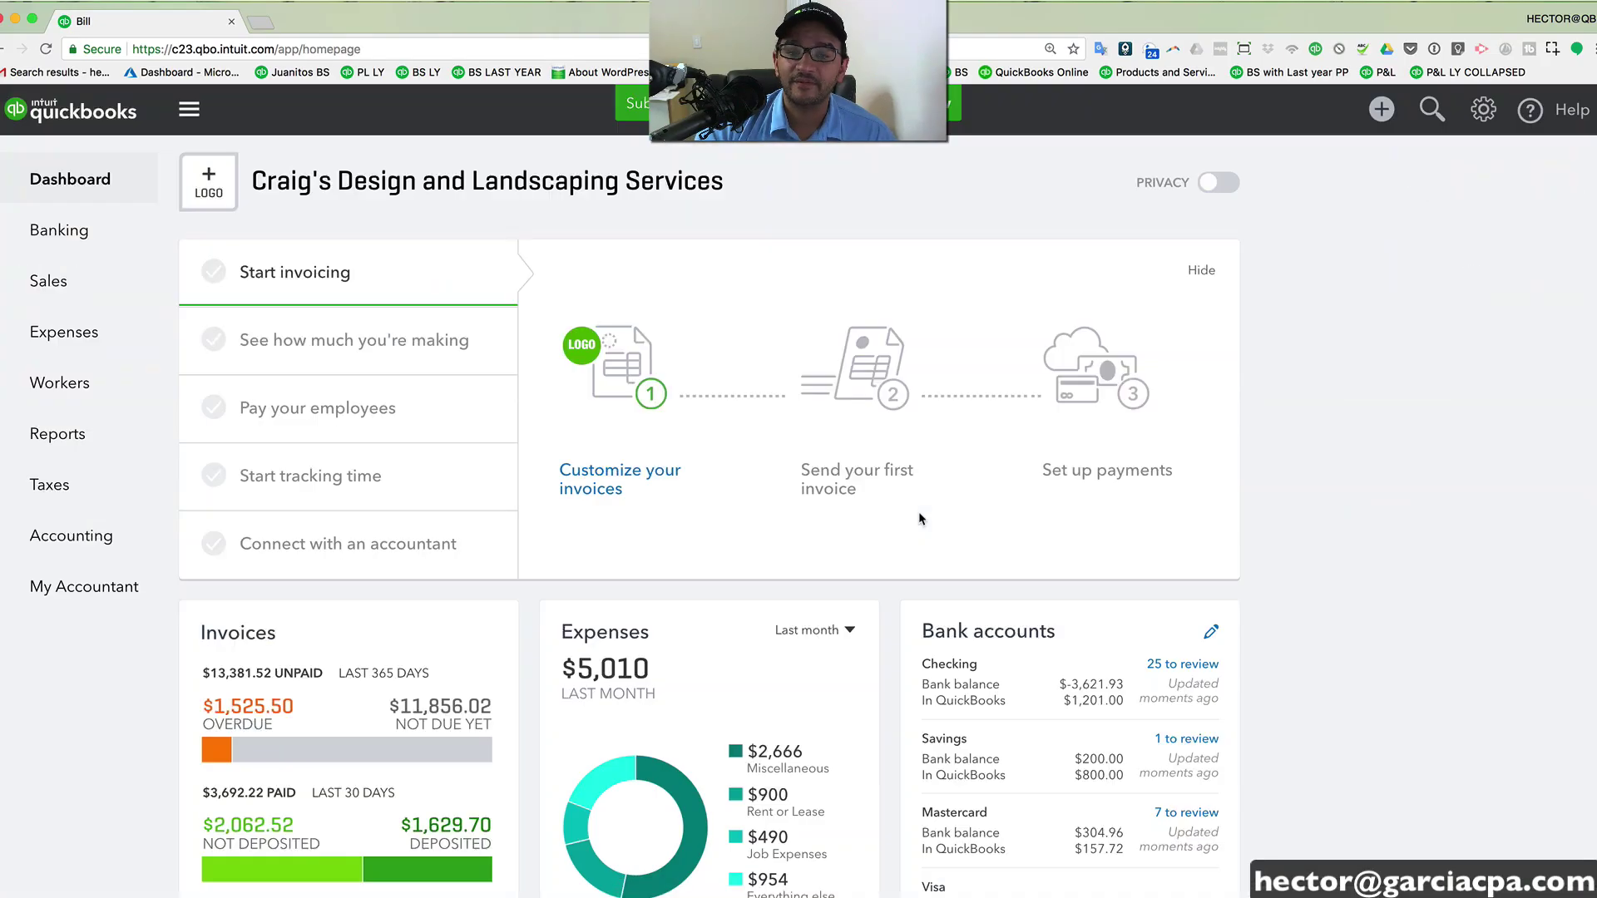
pyautogui.click(1376, 114)
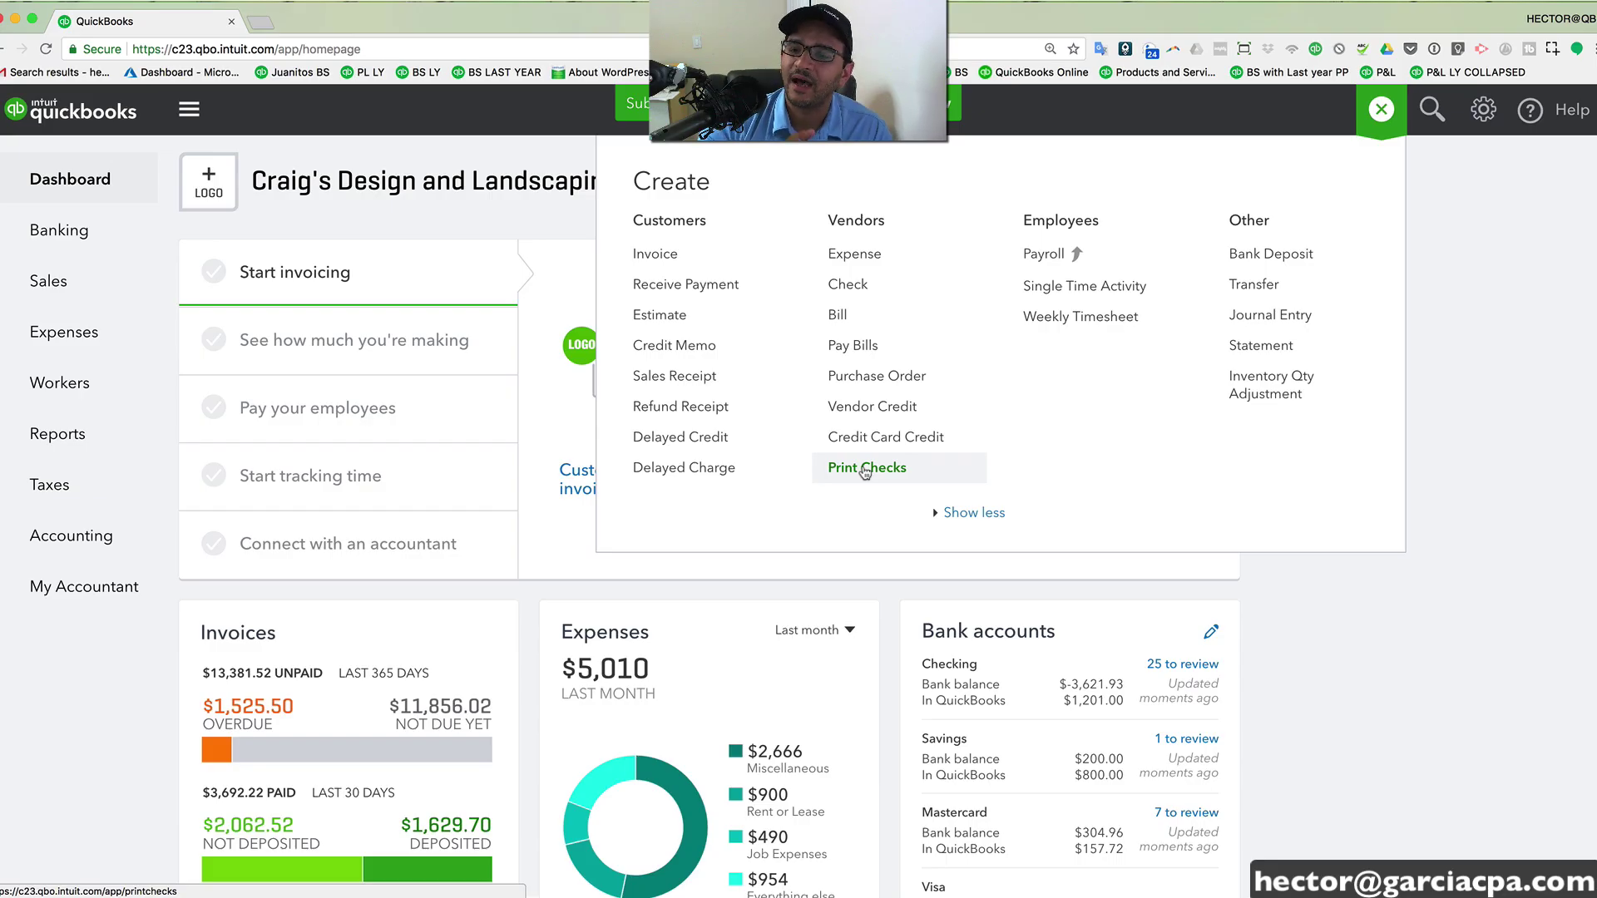
pyautogui.click(881, 376)
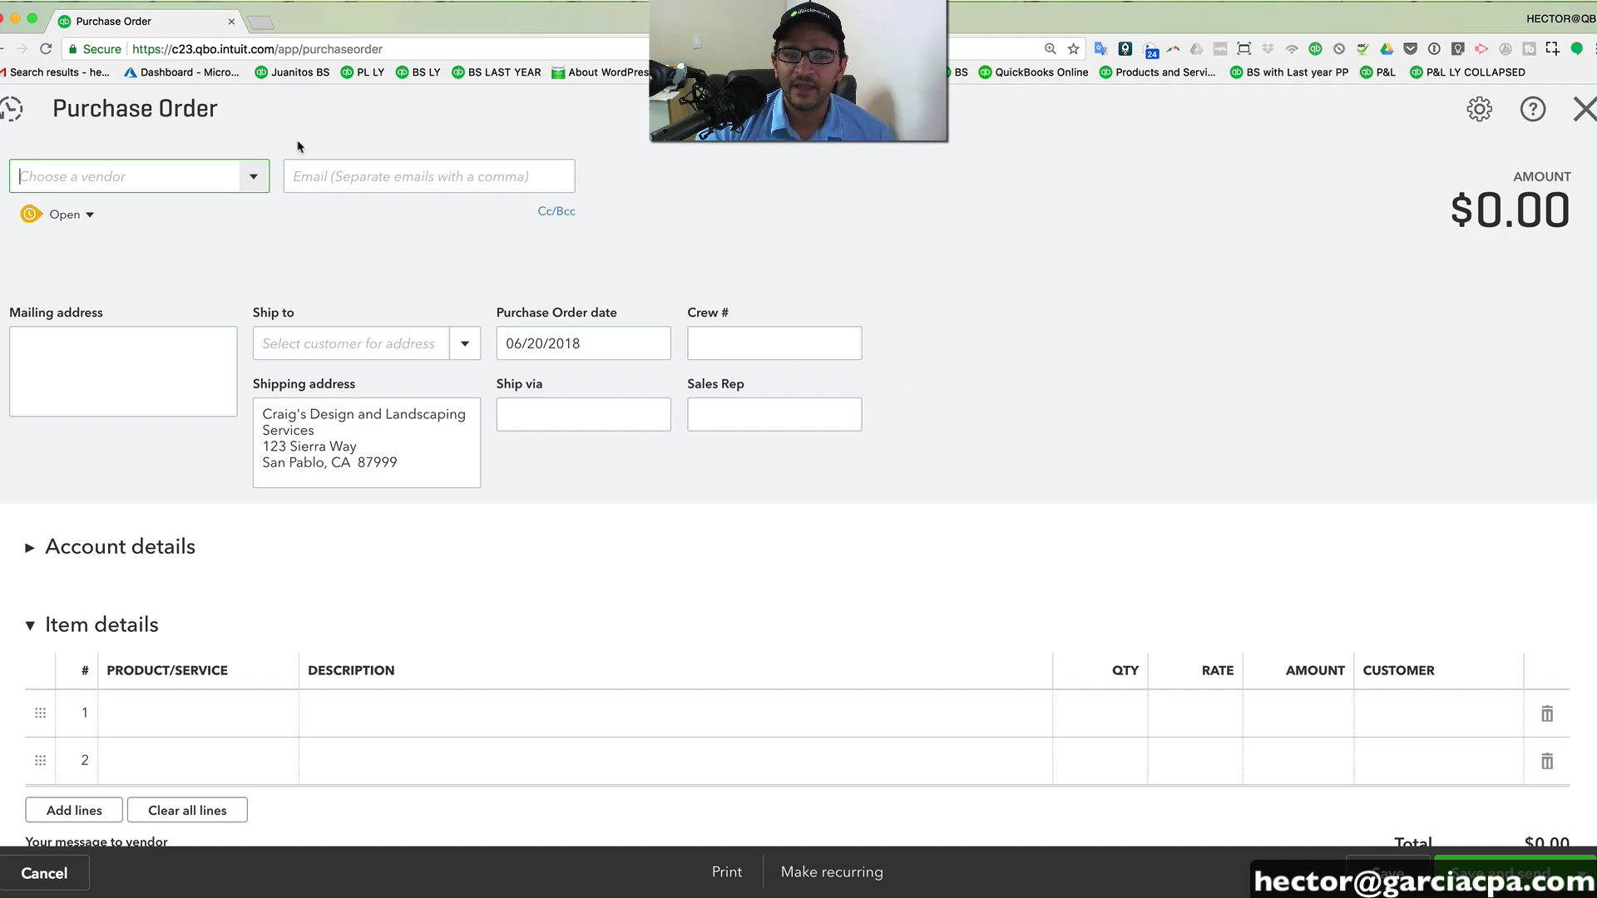
# - Save a purchase order to Books by Bessie for one Landscaping:Soil item
pyautogui.click(254, 177)
pyautogui.click(125, 294)
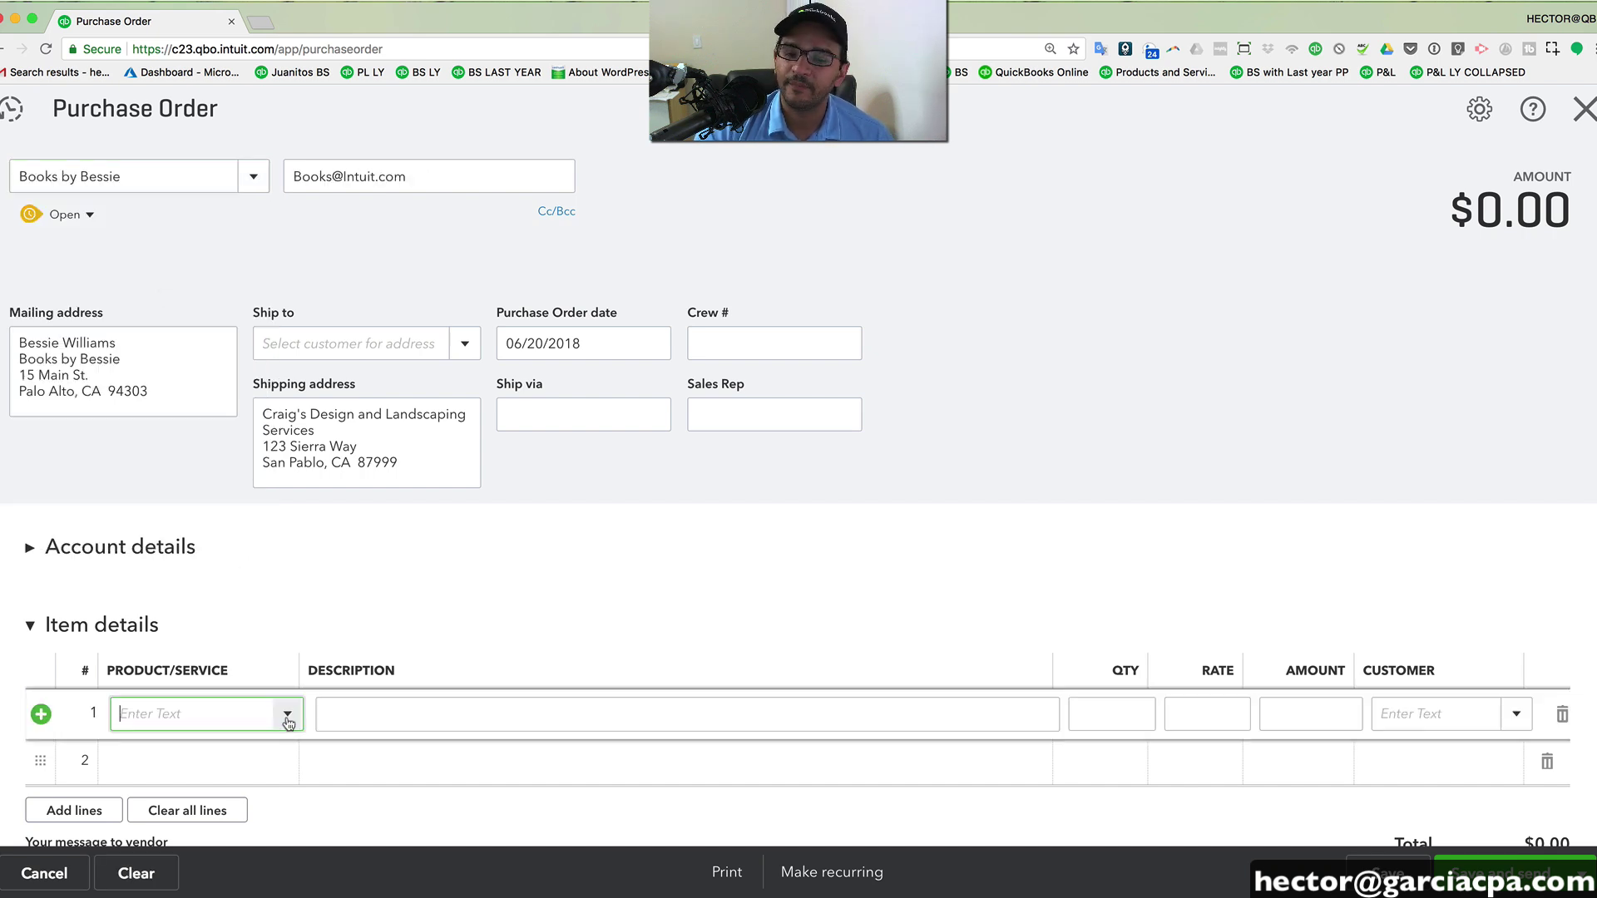
pyautogui.click(287, 715)
pyautogui.click(173, 539)
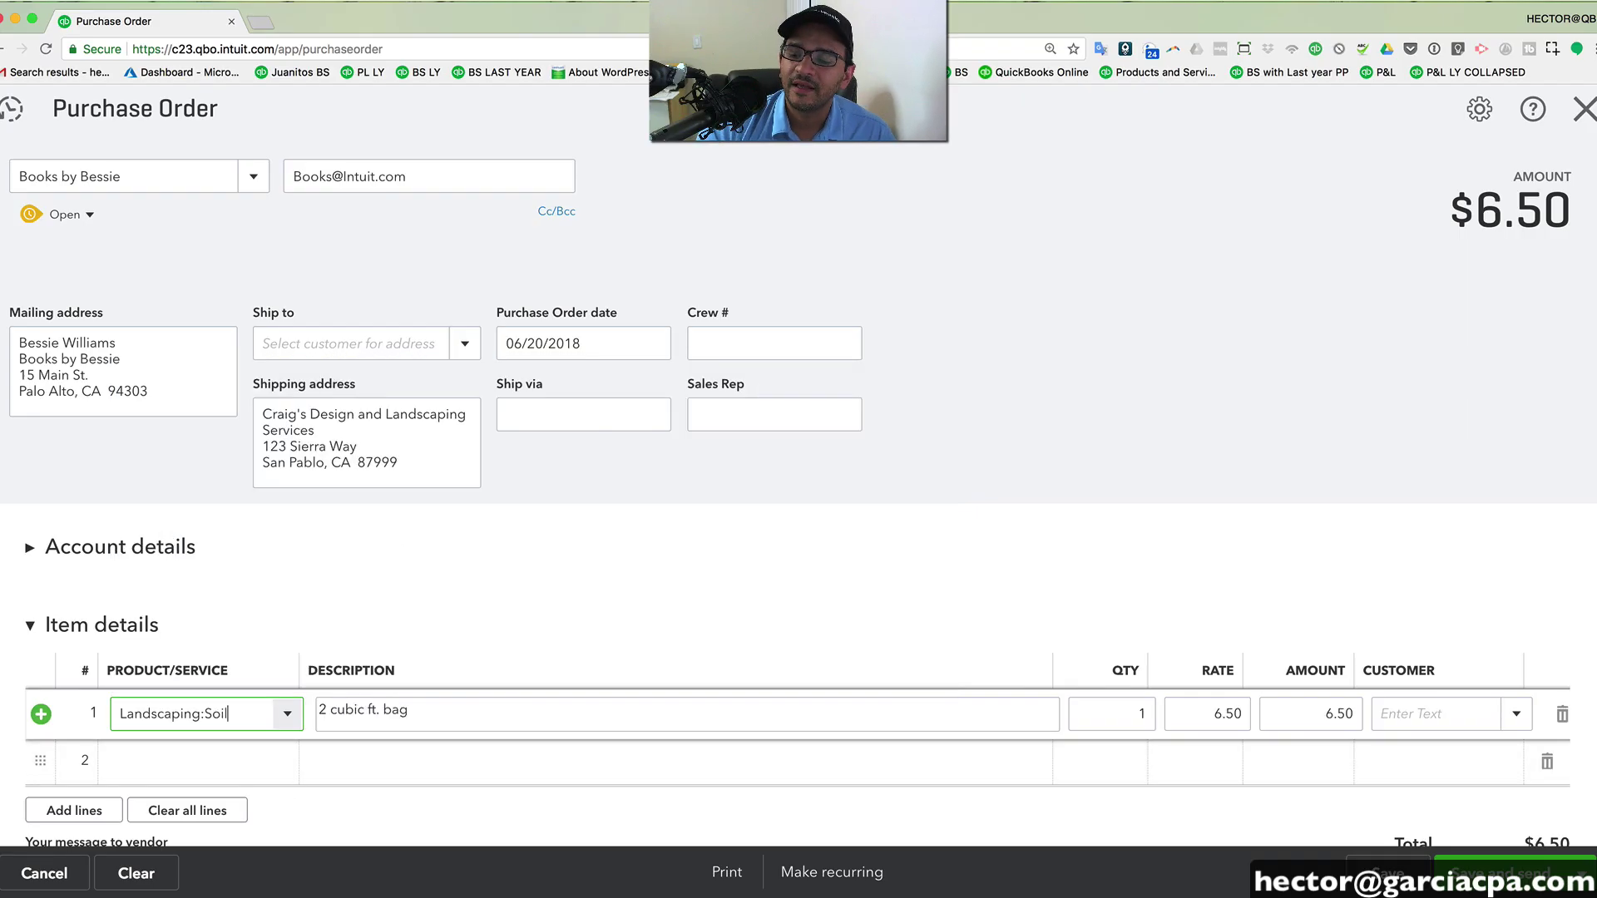
pyautogui.hotkey('ctrl', 'alt', 's')
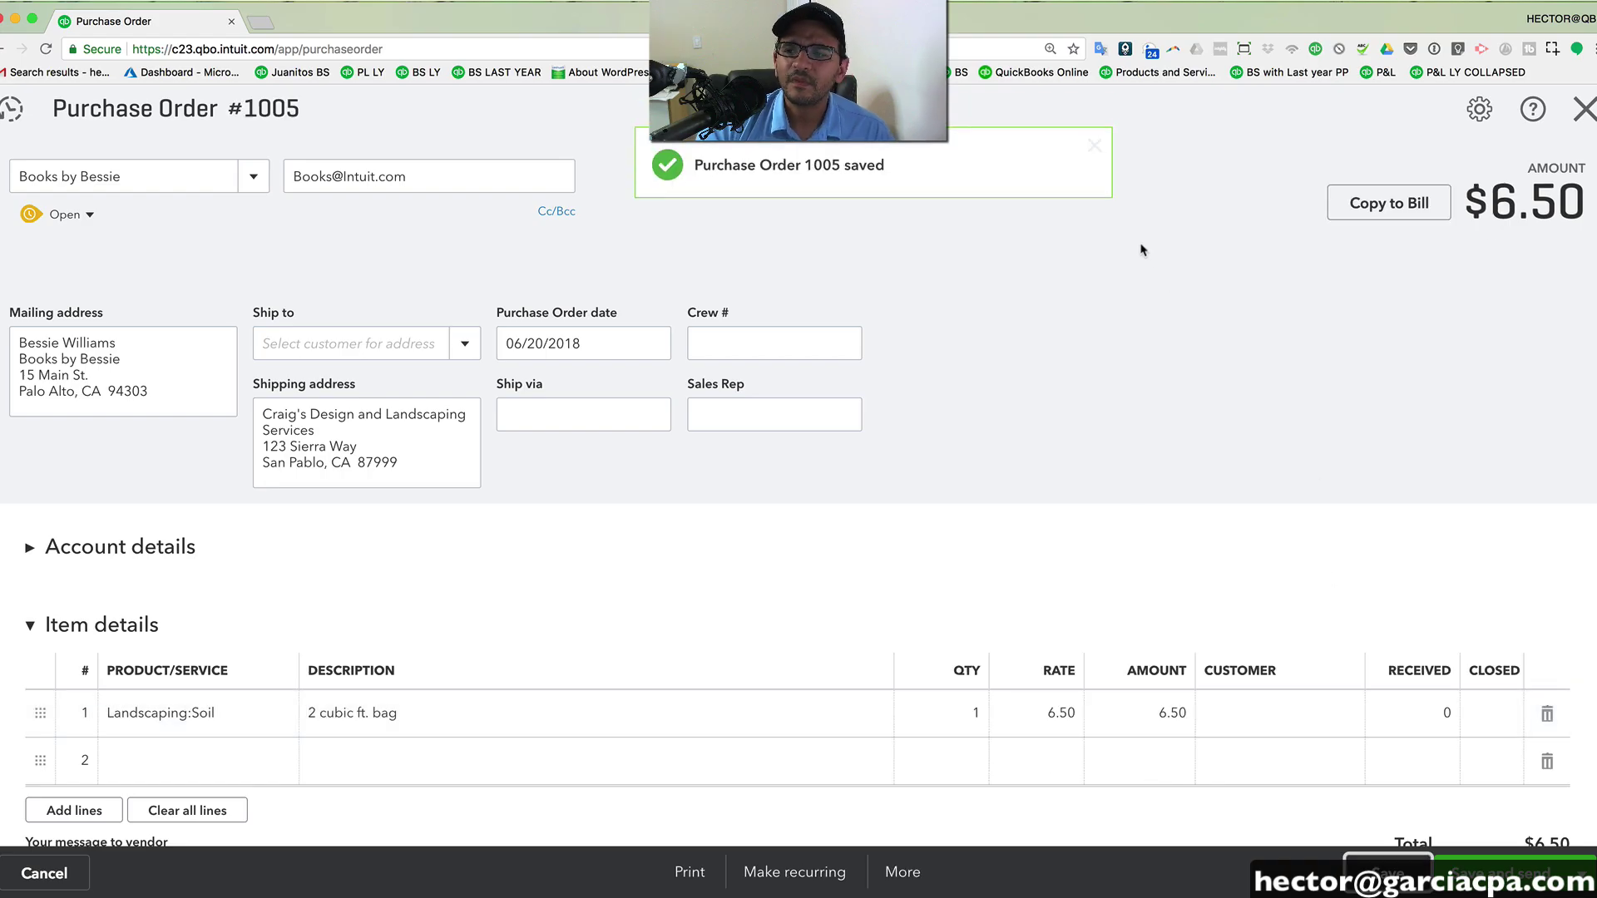
# - Copy the purchase order into a bill, then discard that bill unsaved
pyautogui.click(1373, 208)
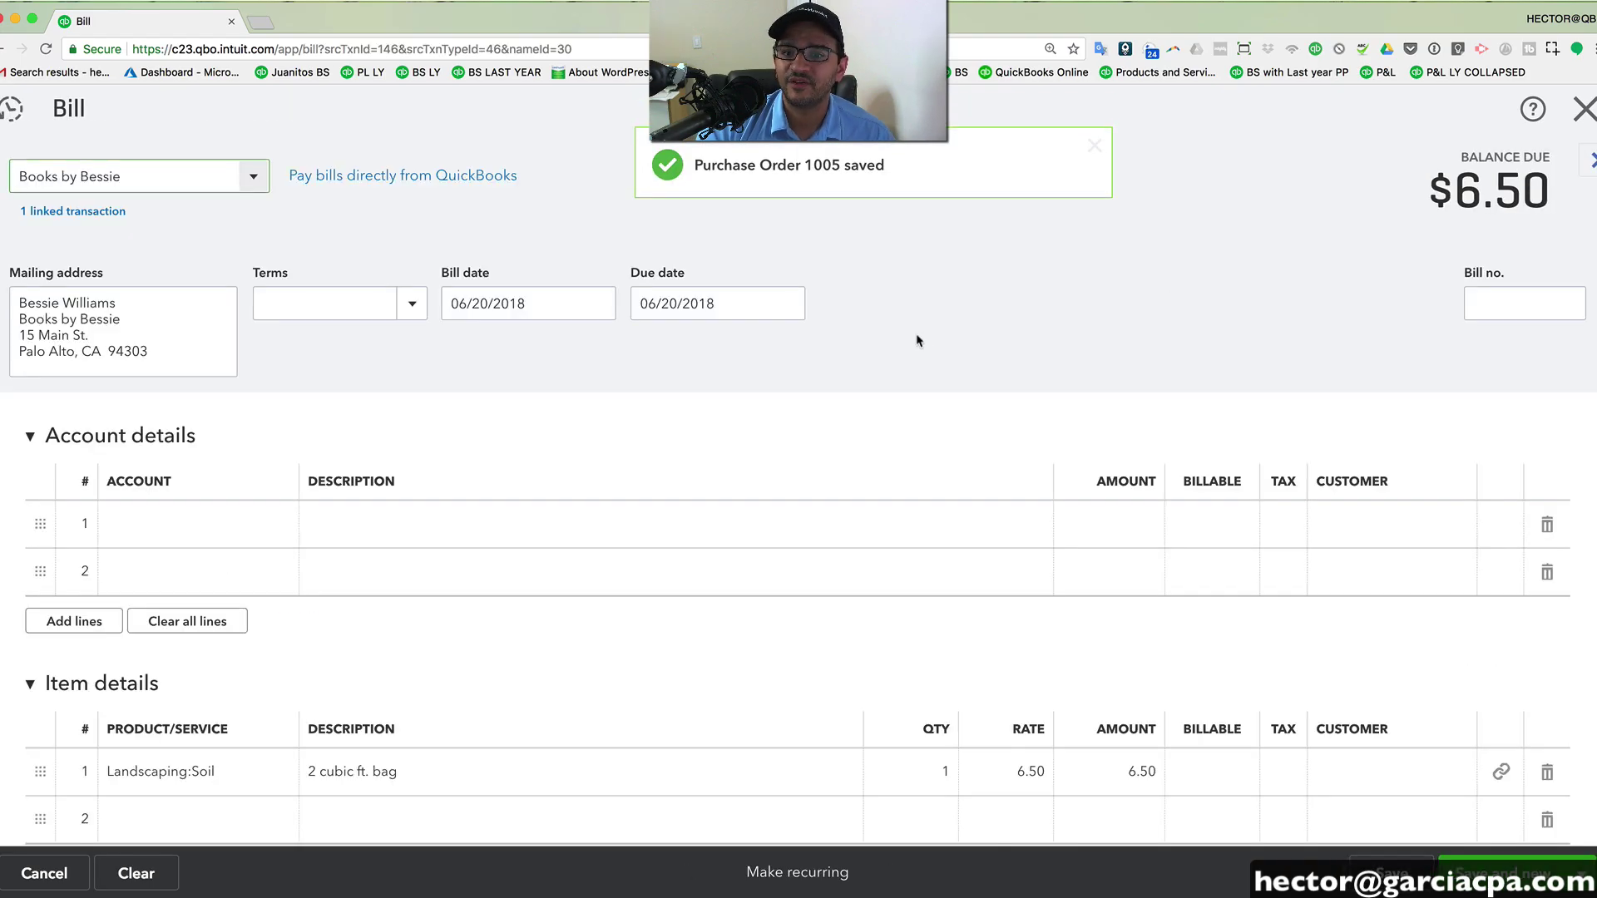
pyautogui.click(1584, 109)
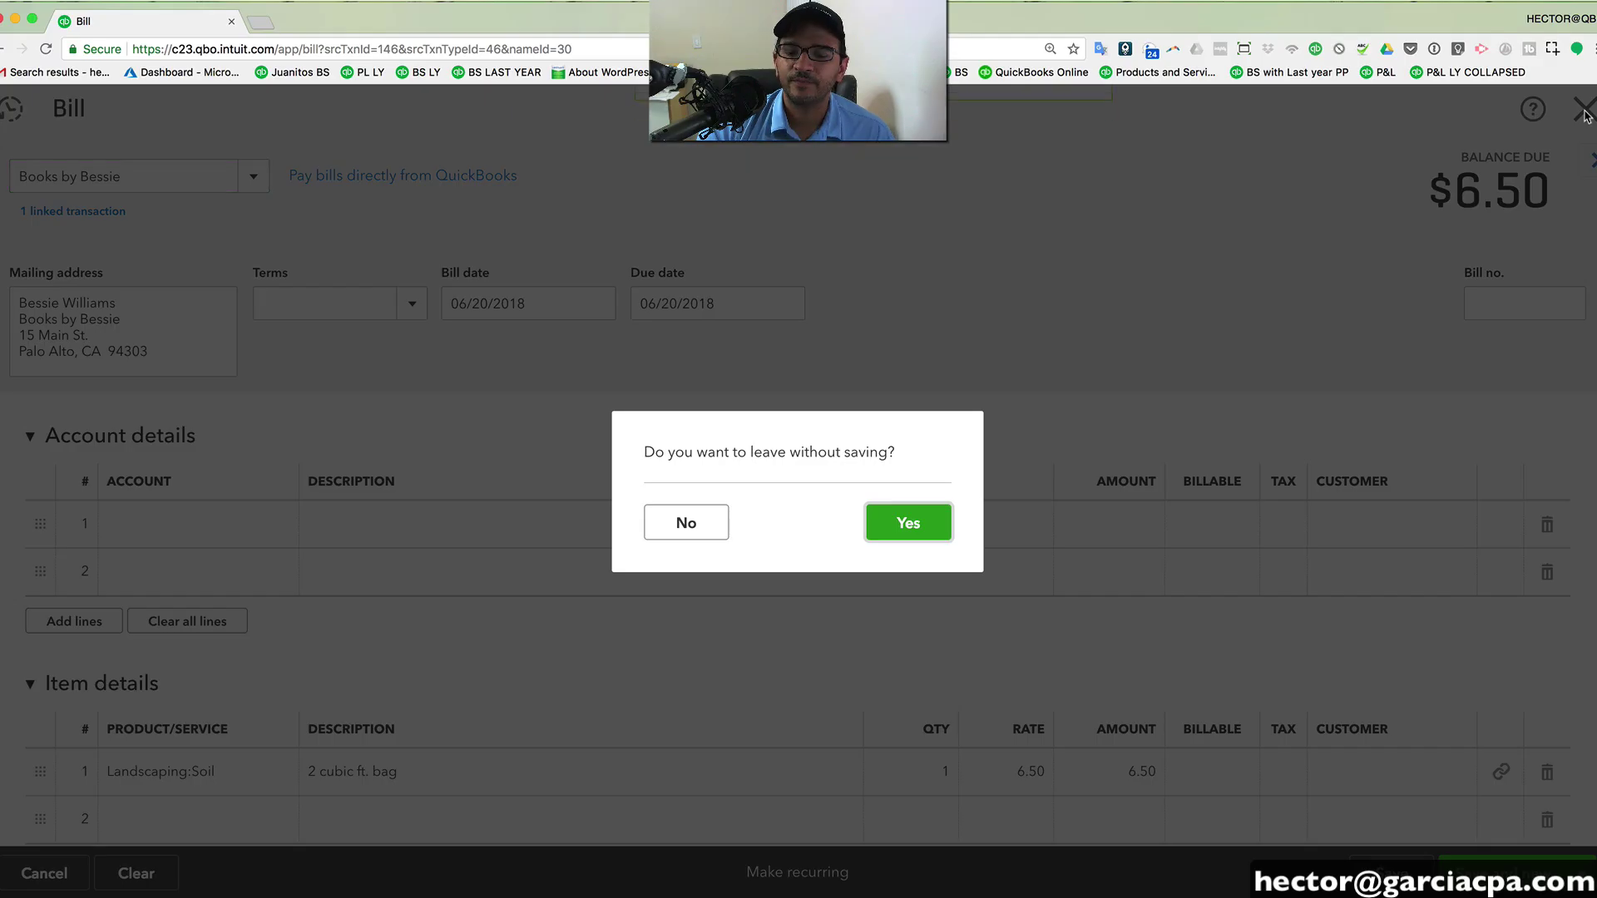
pyautogui.click(910, 522)
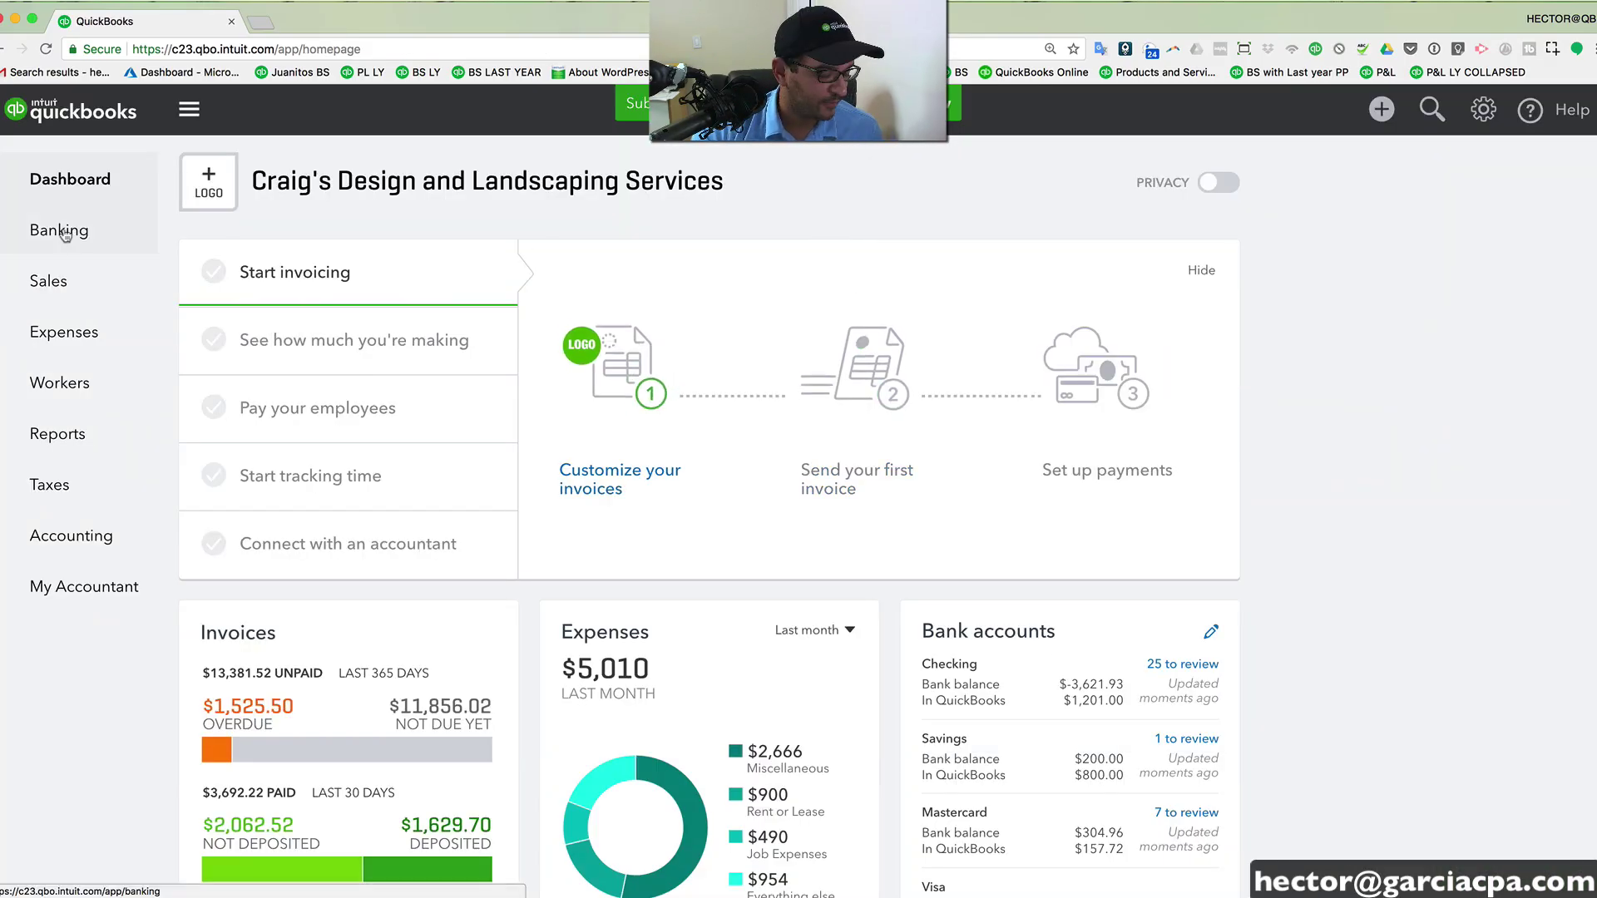
# - Go to the Banking page and scroll through the transactions for review
pyautogui.click(64, 233)
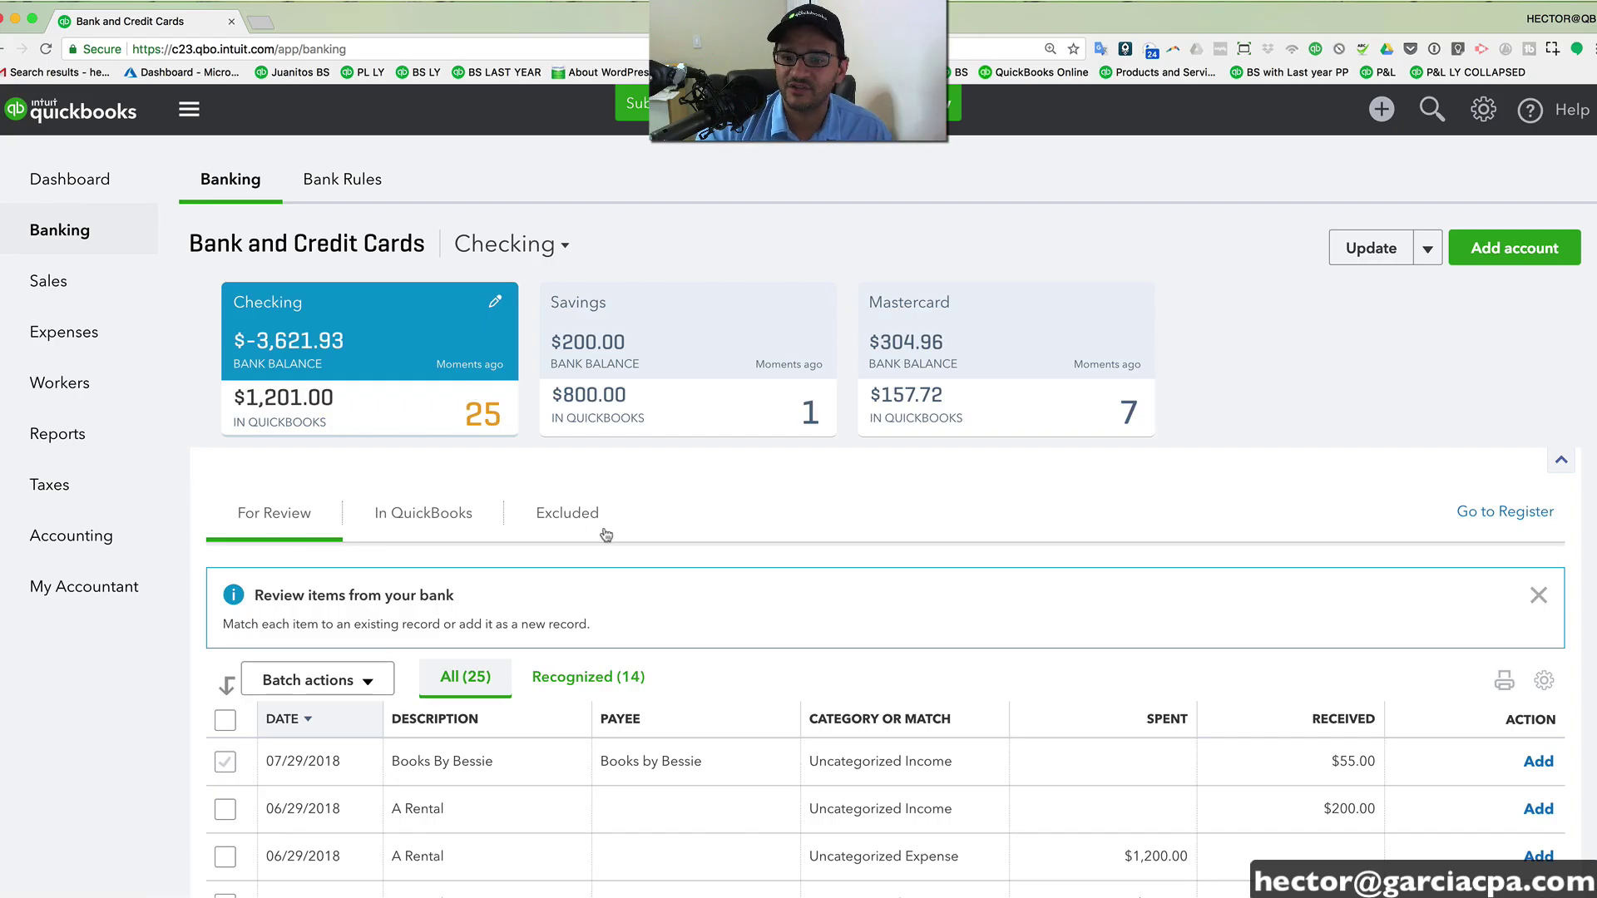
pyautogui.scroll(-3, 616, 529)
pyautogui.scroll(-2, 649, 534)
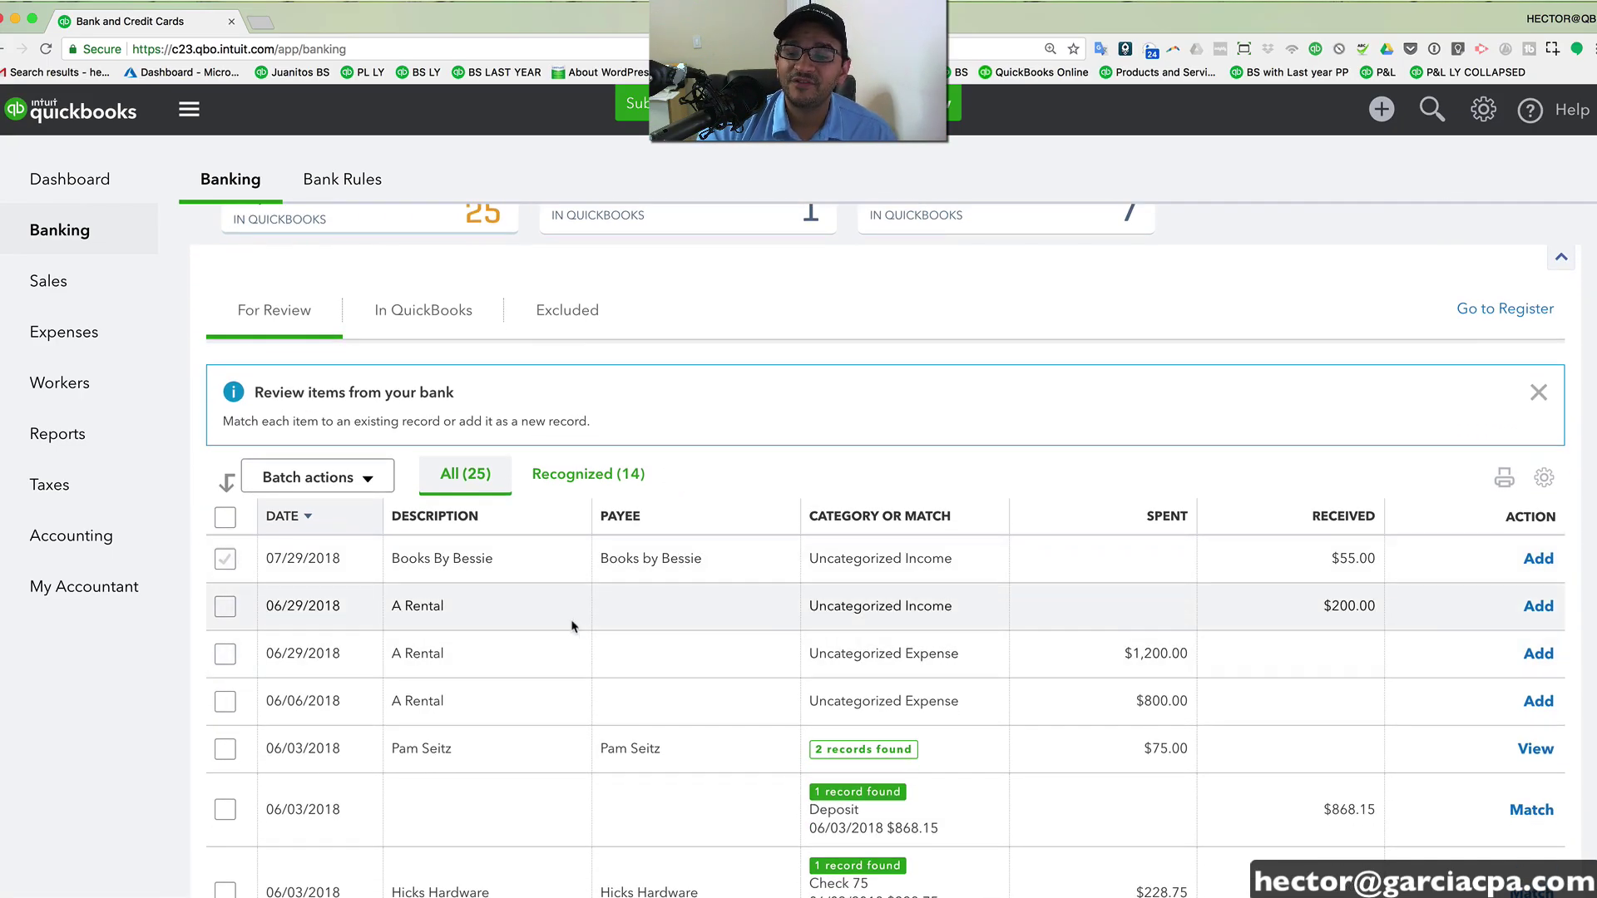
pyautogui.scroll(-2, 513, 563)
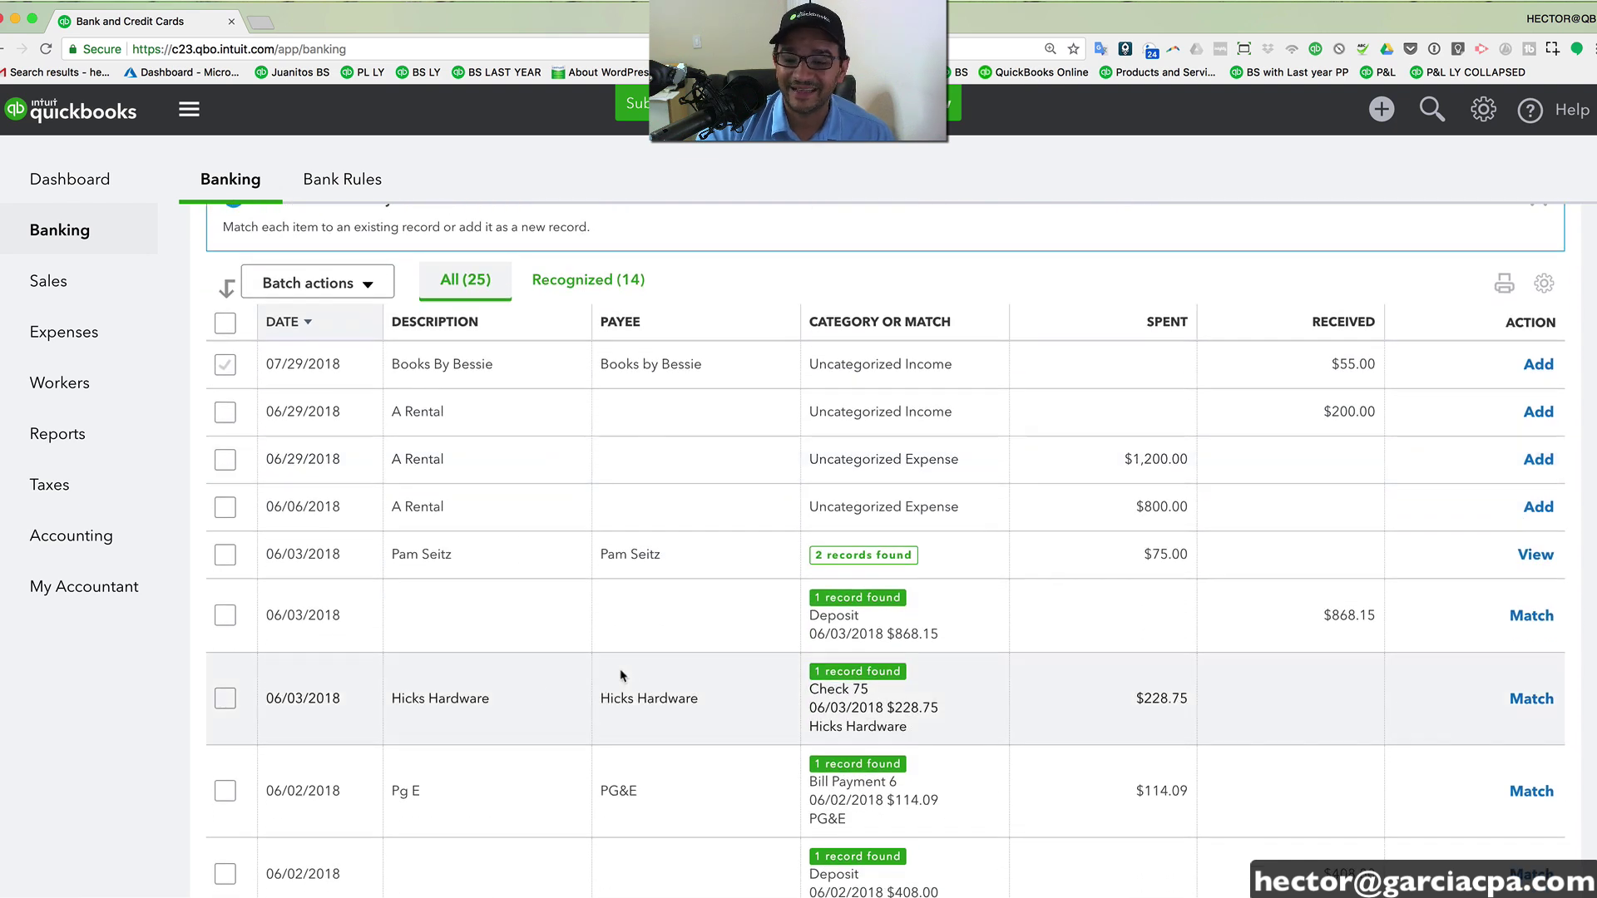
pyautogui.scroll(-4, 537, 691)
pyautogui.scroll(-10, 536, 691)
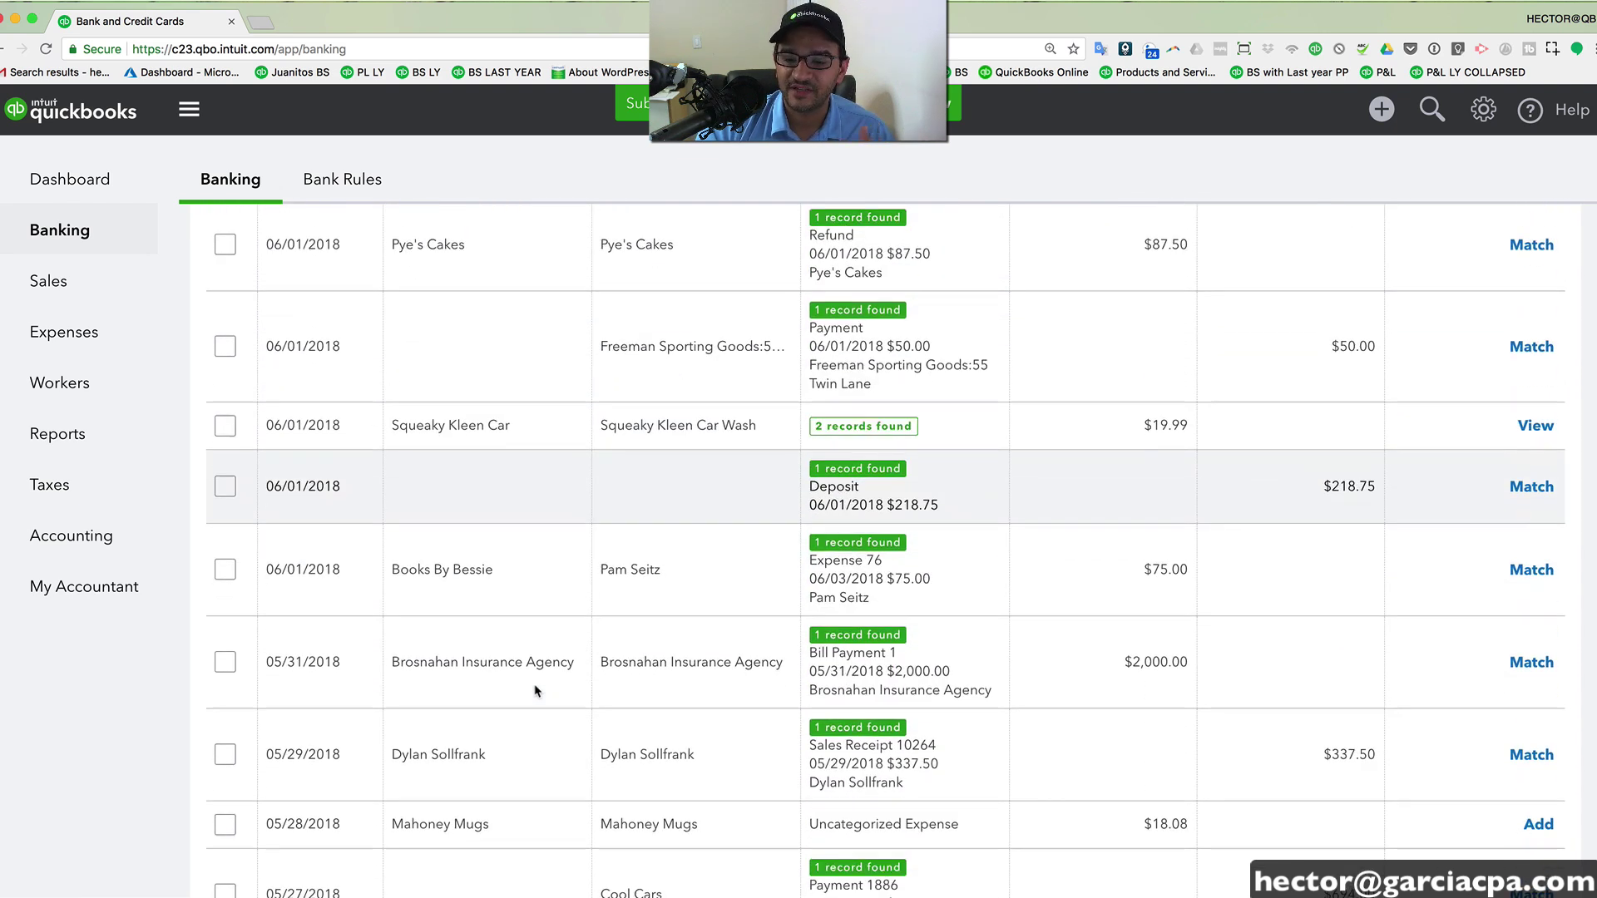
# - Categorize the $18.08 Mahoney Mugs transaction as Advertising and add it to the books
pyautogui.click(485, 503)
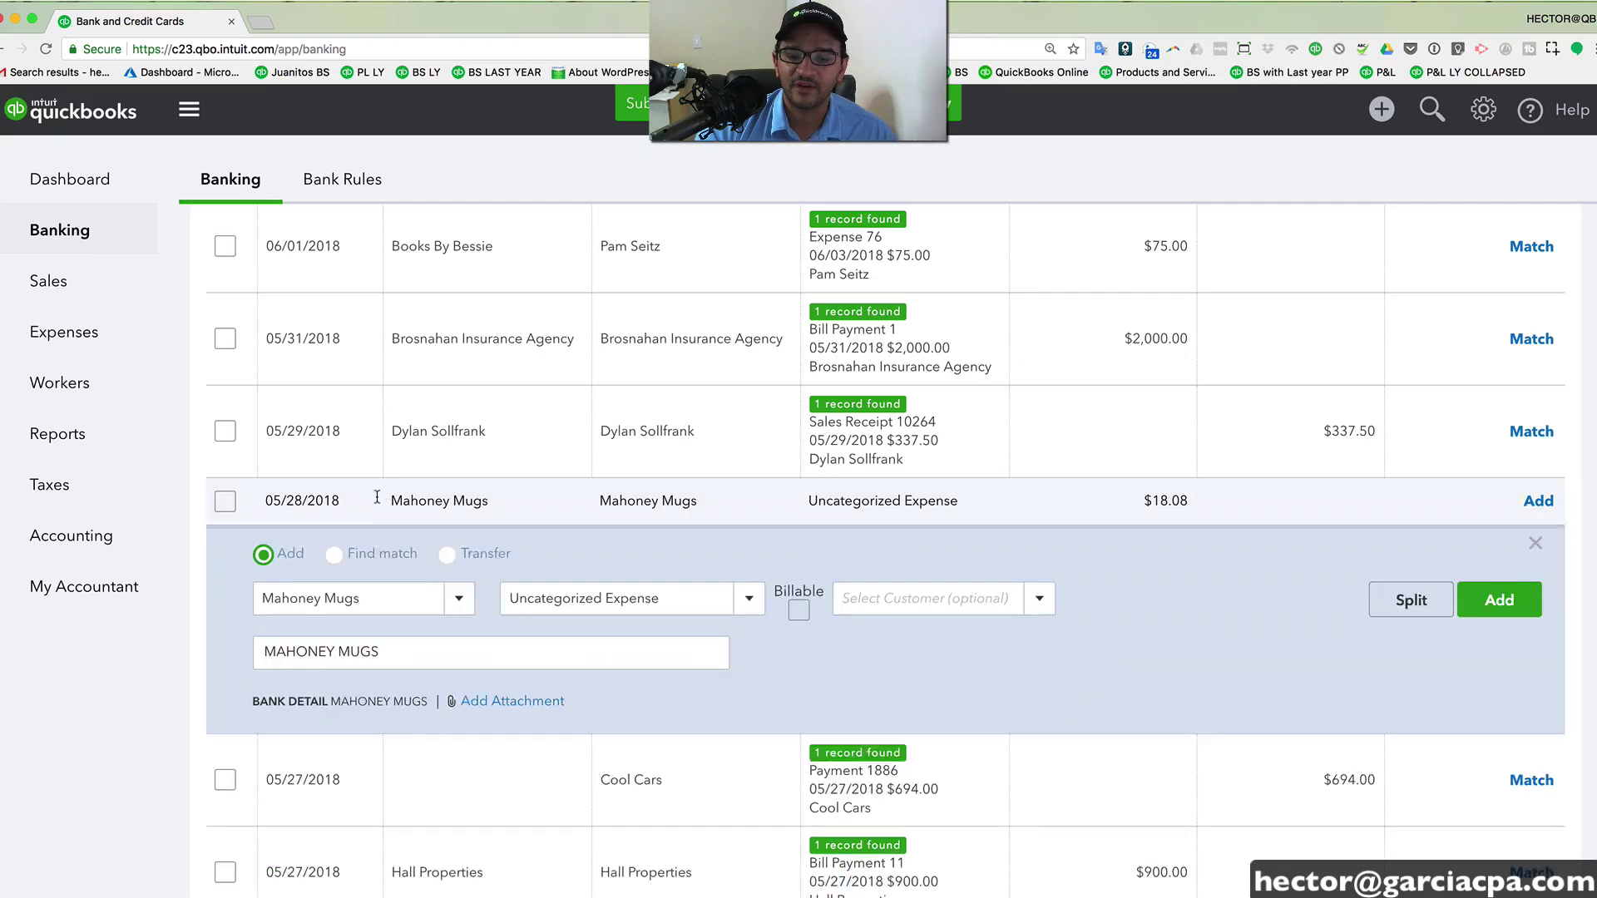
pyautogui.moveTo(384, 598); pyautogui.dragTo(259, 599)
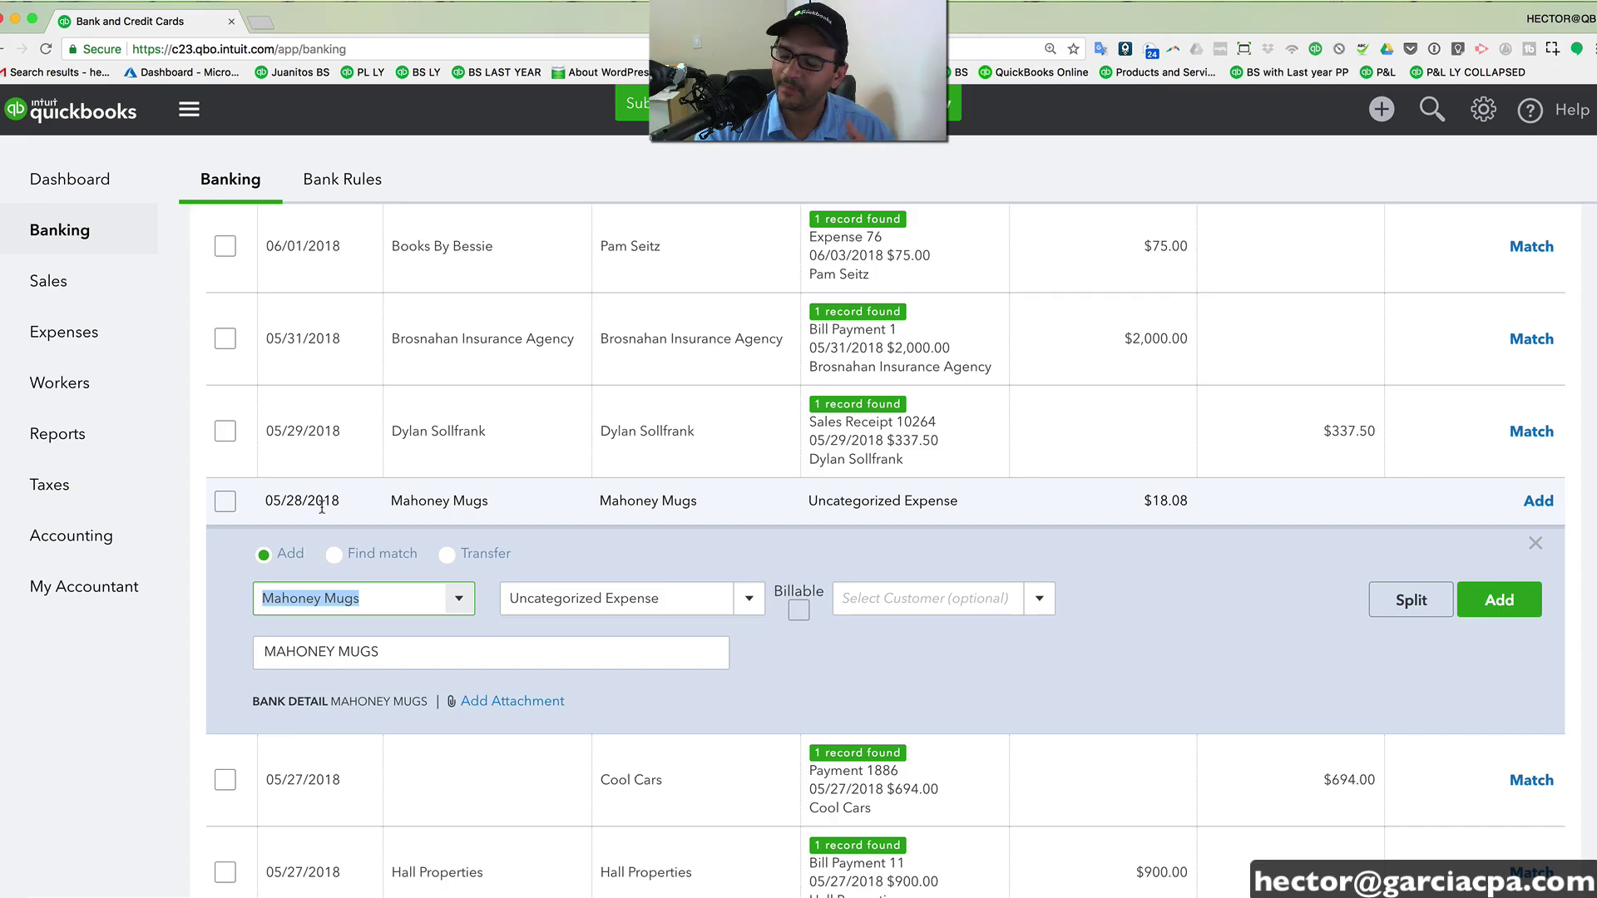
pyautogui.moveTo(658, 598); pyautogui.dragTo(508, 598)
pyautogui.write('Advertising')
pyautogui.press('Return')
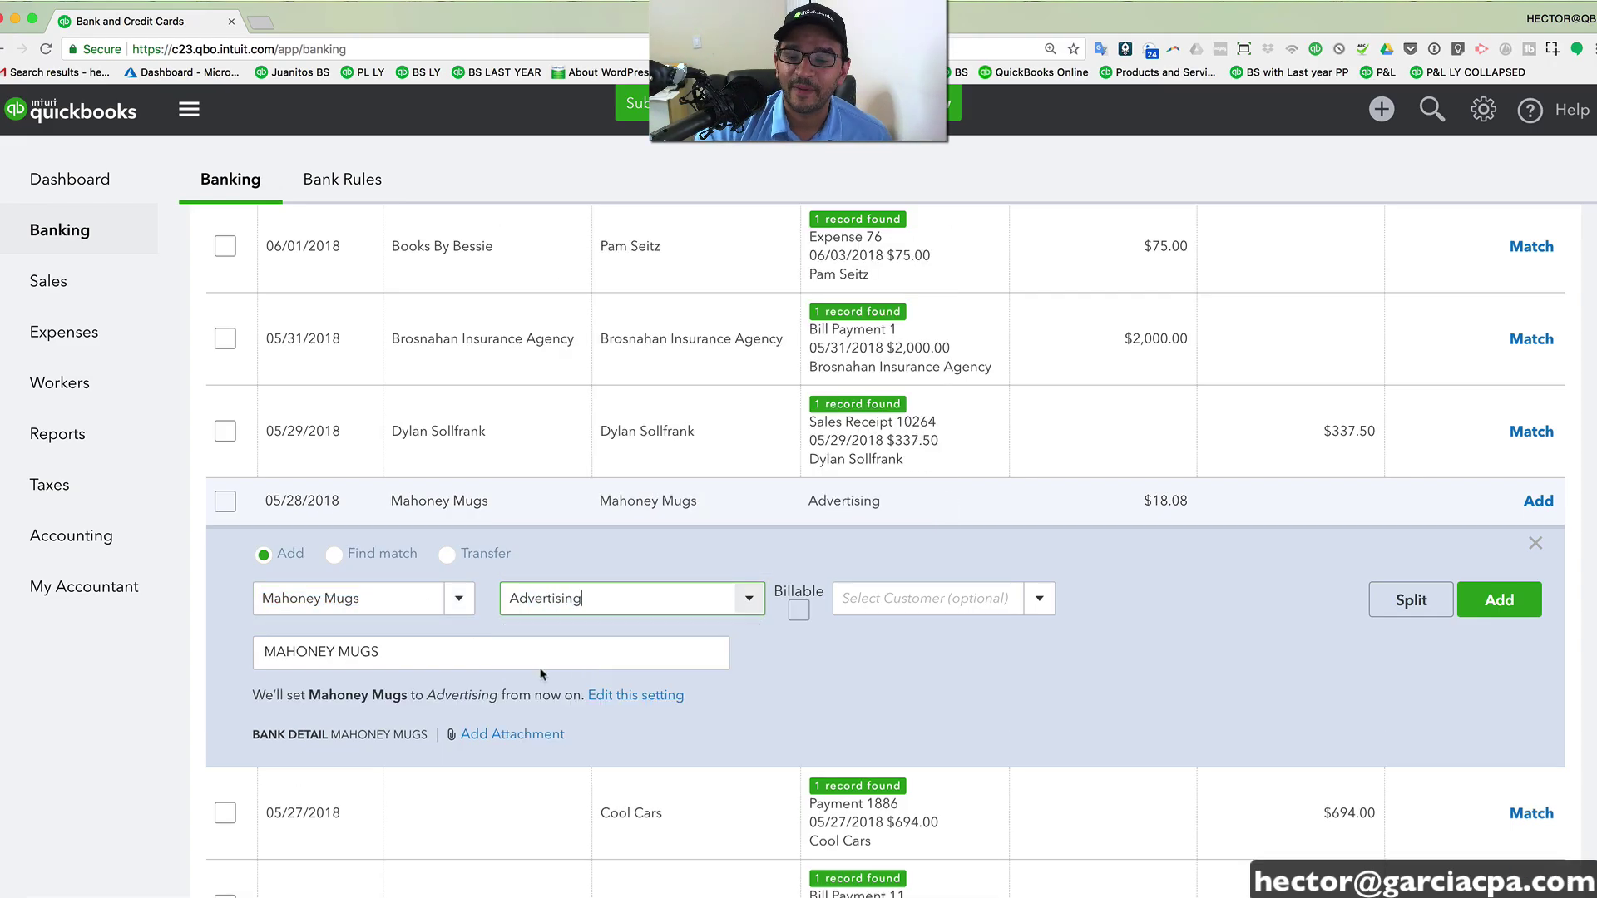
pyautogui.click(1516, 601)
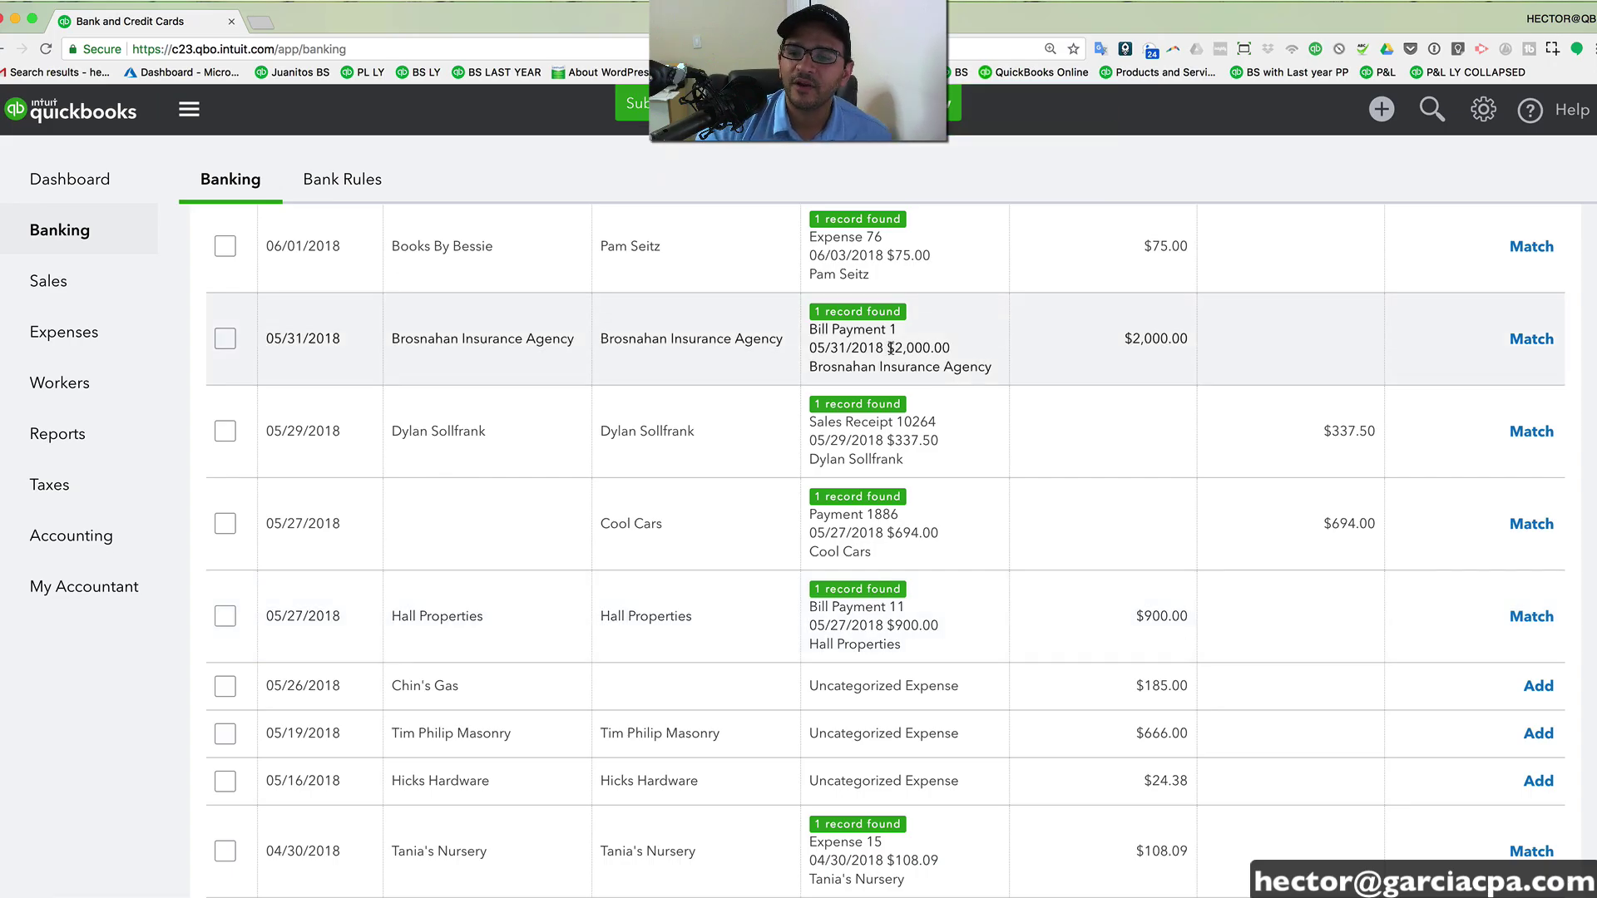
pyautogui.scroll(1, 889, 350)
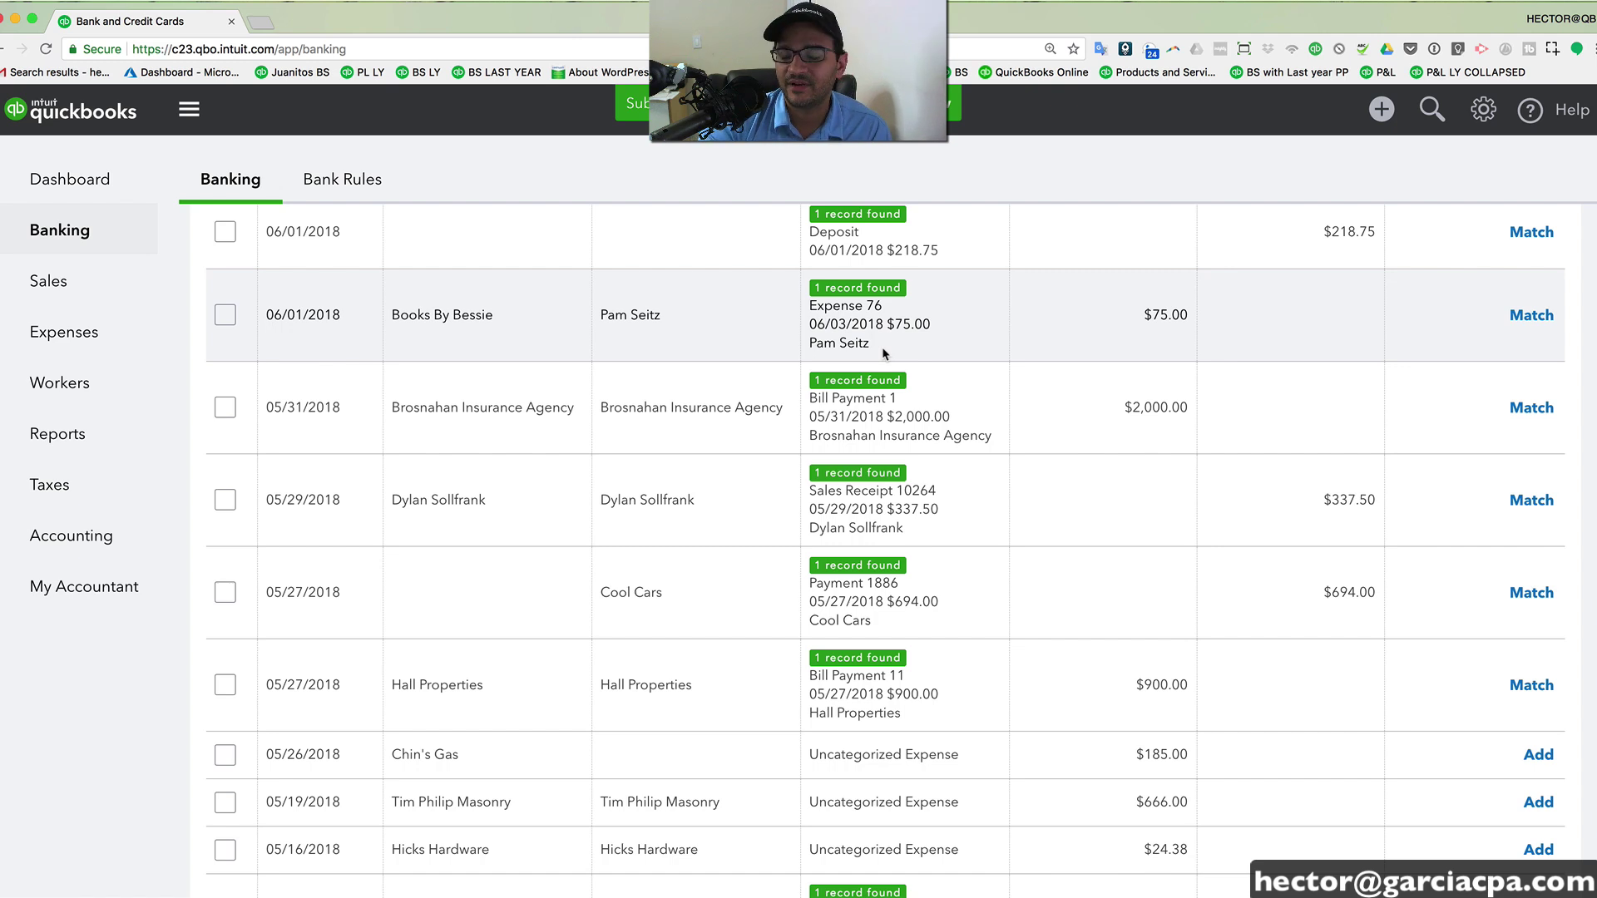
pyautogui.scroll(15, 884, 354)
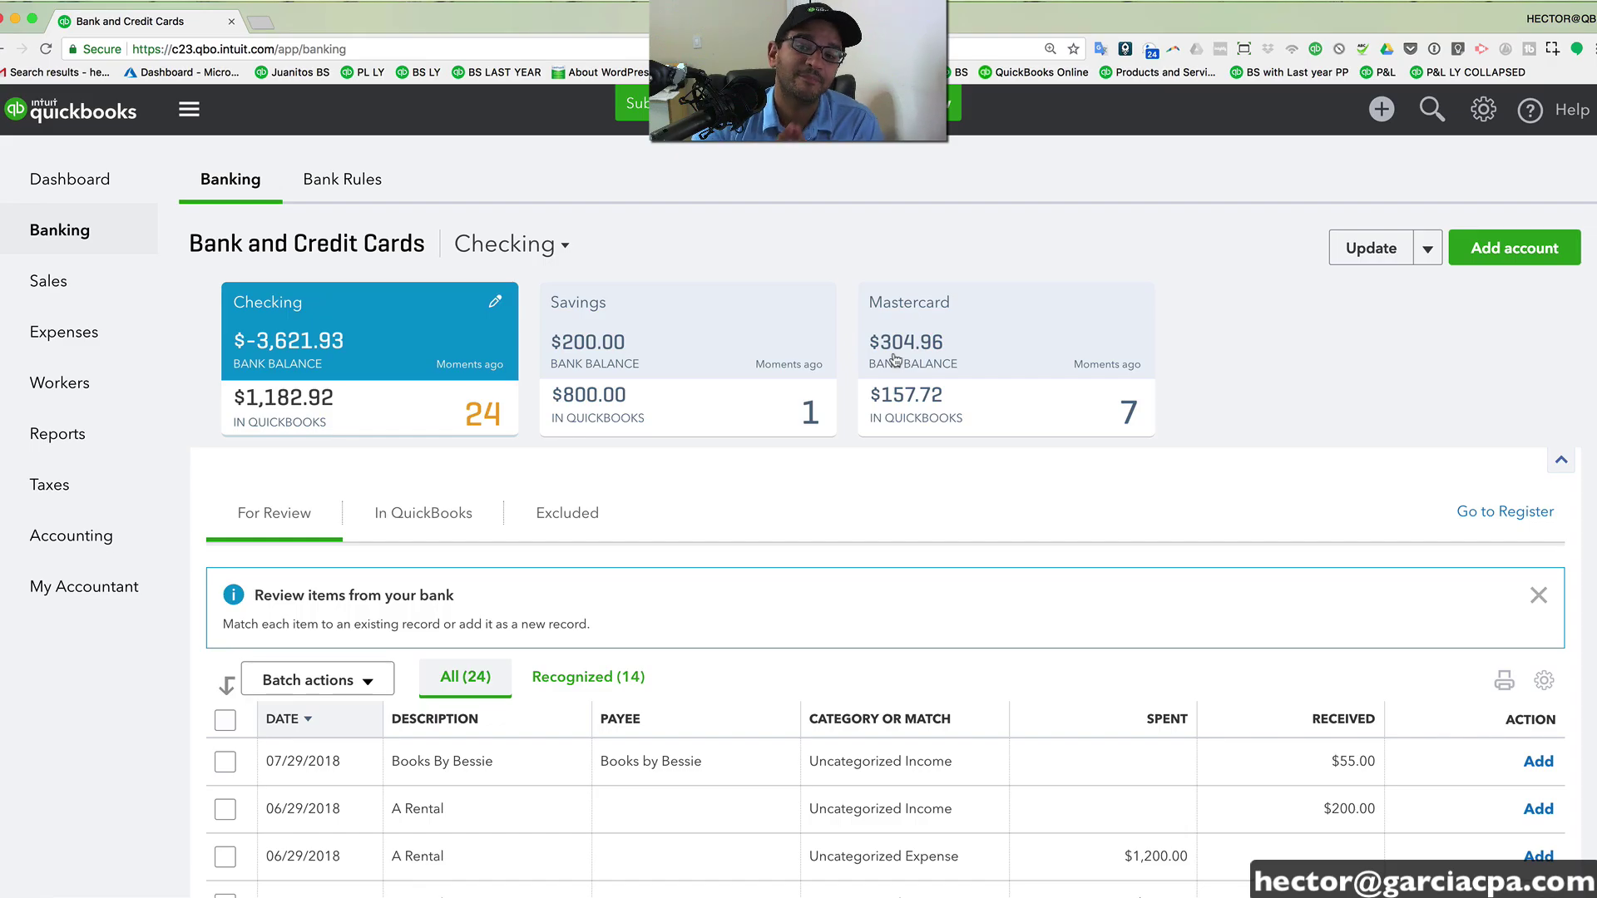
# - View the bank rules list, cancel a new-rule form, dismiss the tip, and go to Sales
pyautogui.click(343, 178)
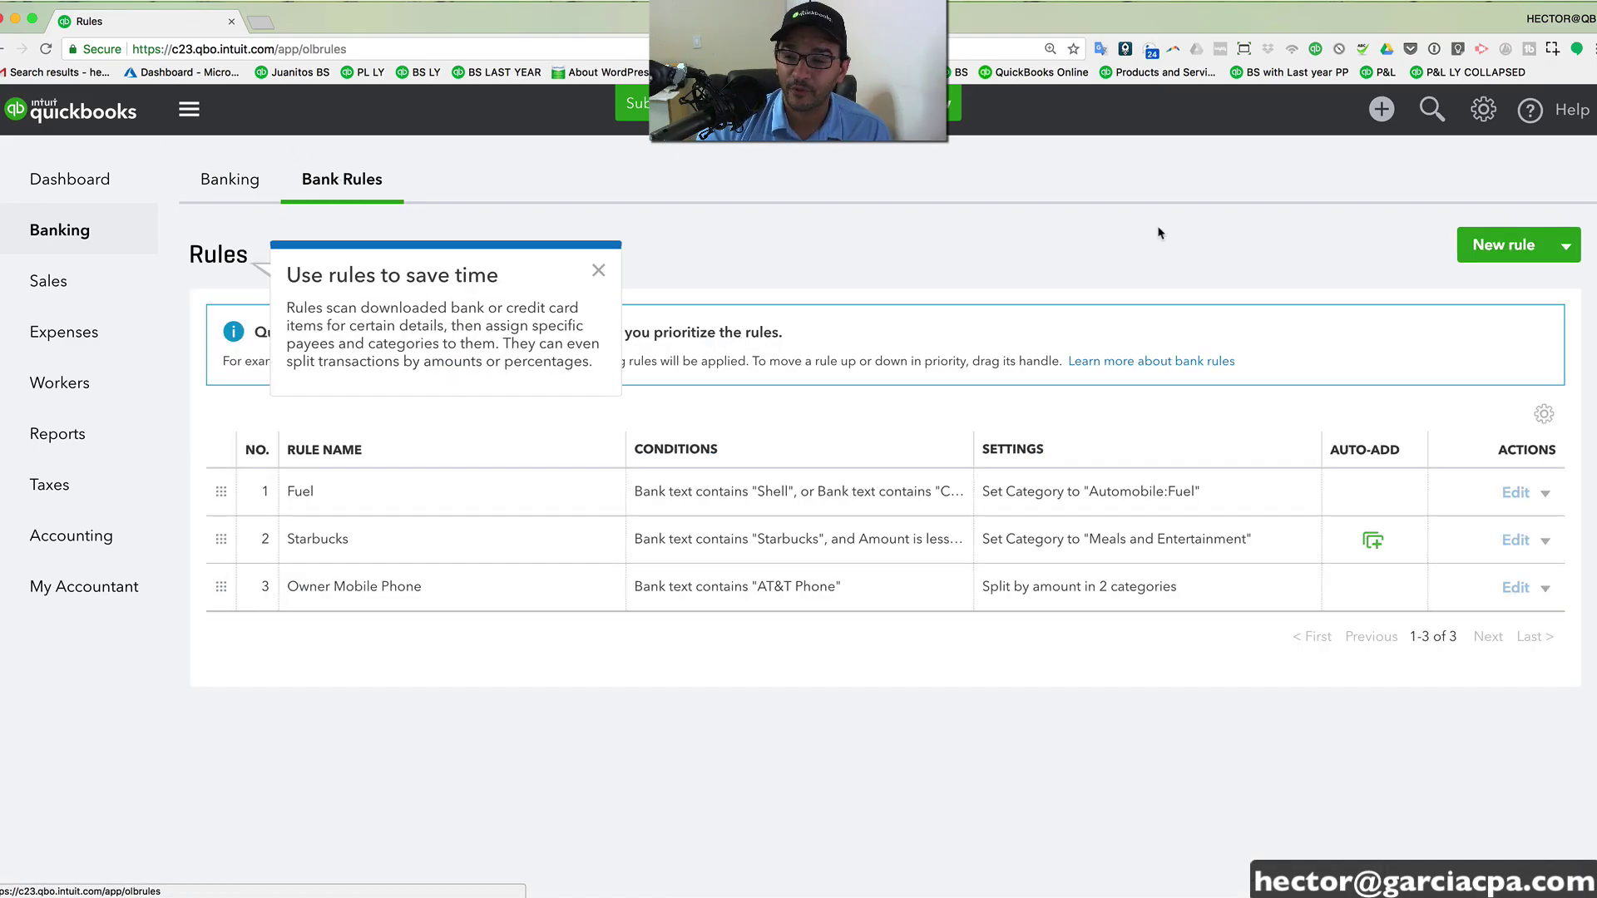
pyautogui.click(1525, 246)
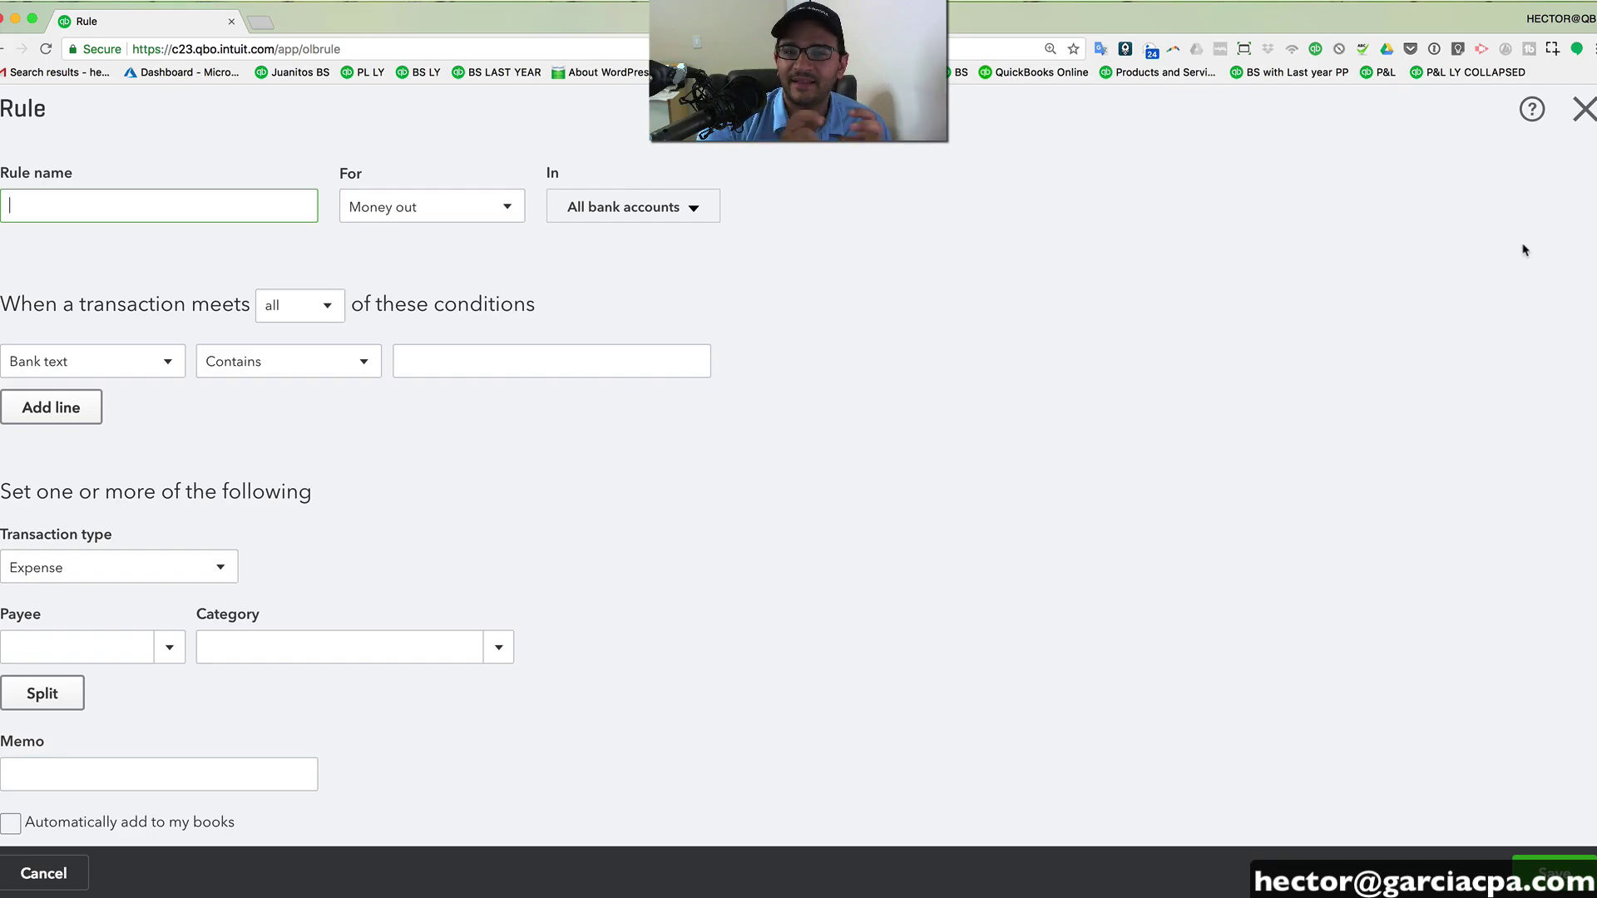
pyautogui.click(1583, 108)
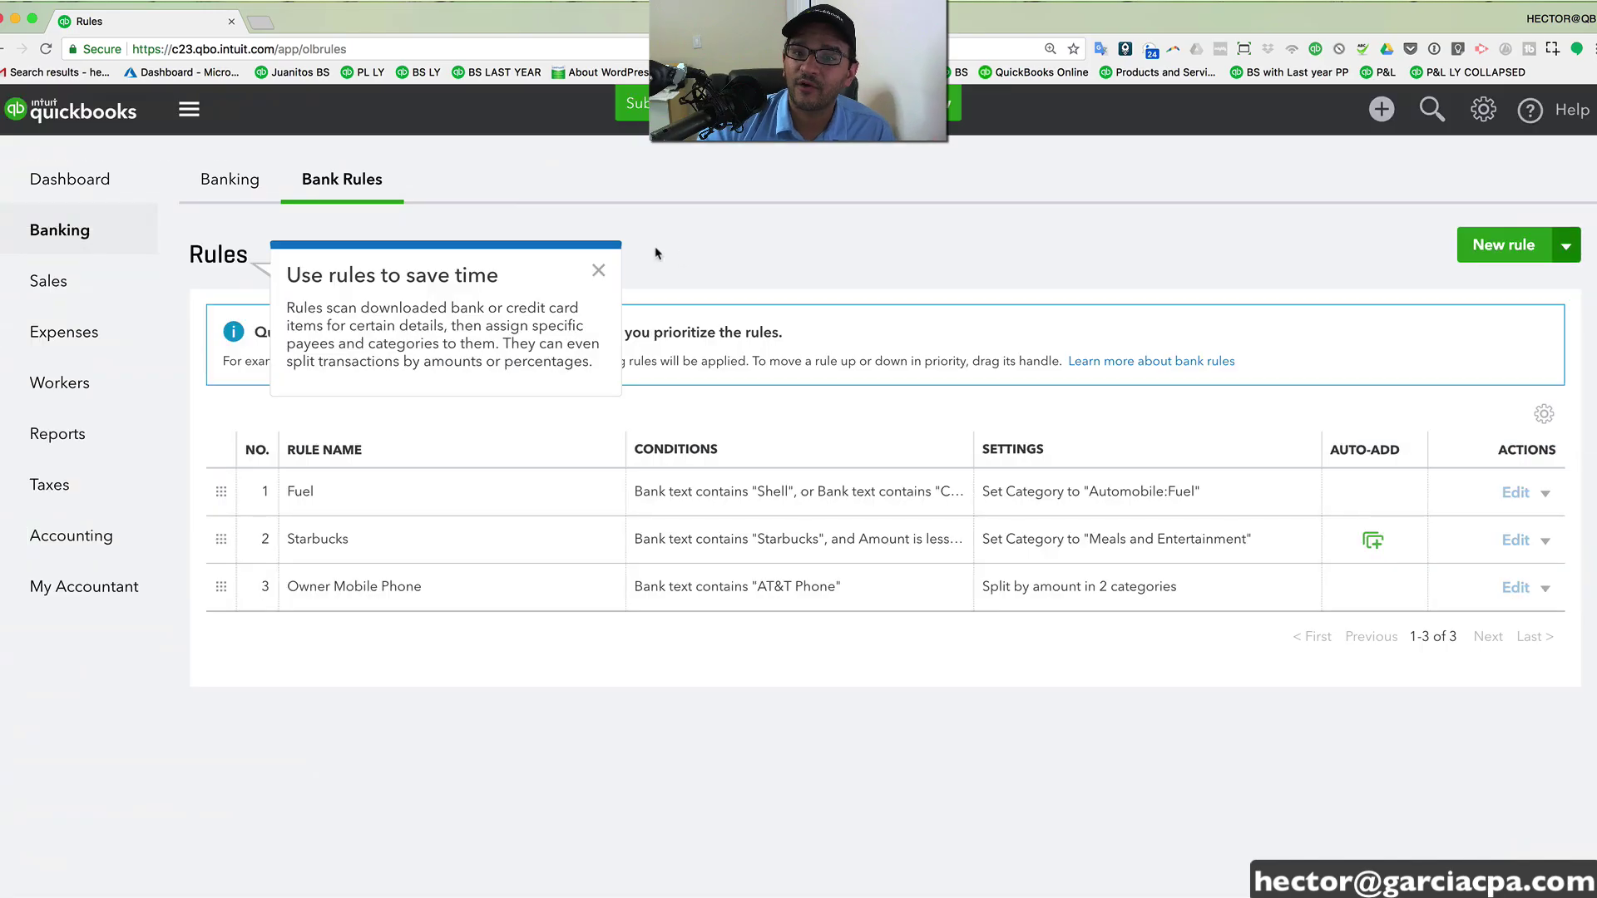
pyautogui.click(596, 271)
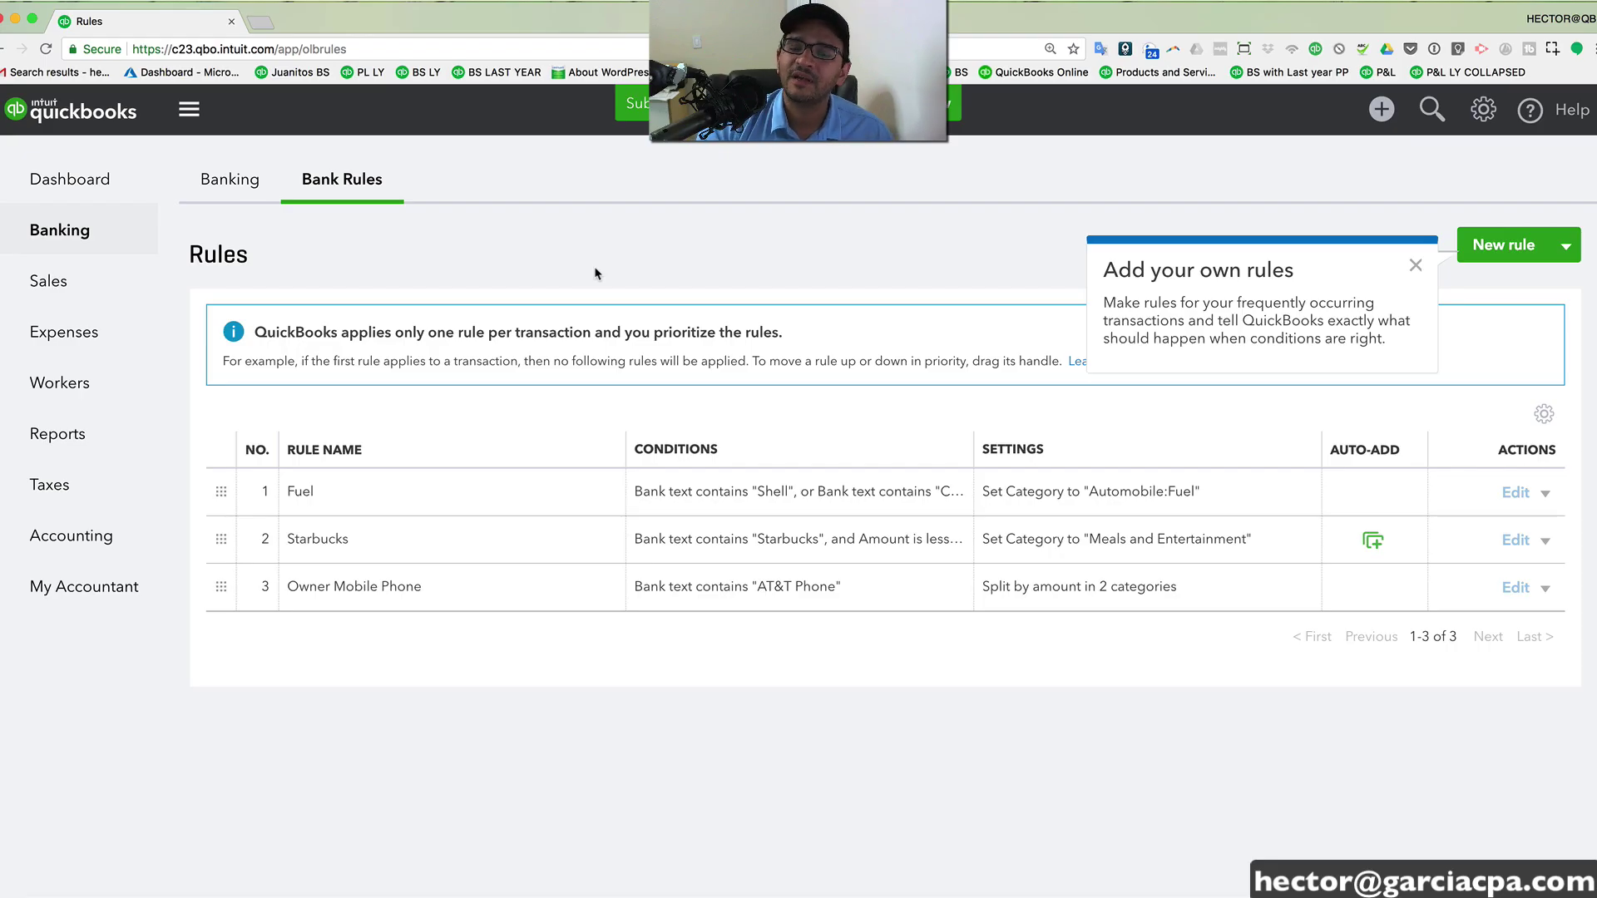
pyautogui.click(80, 285)
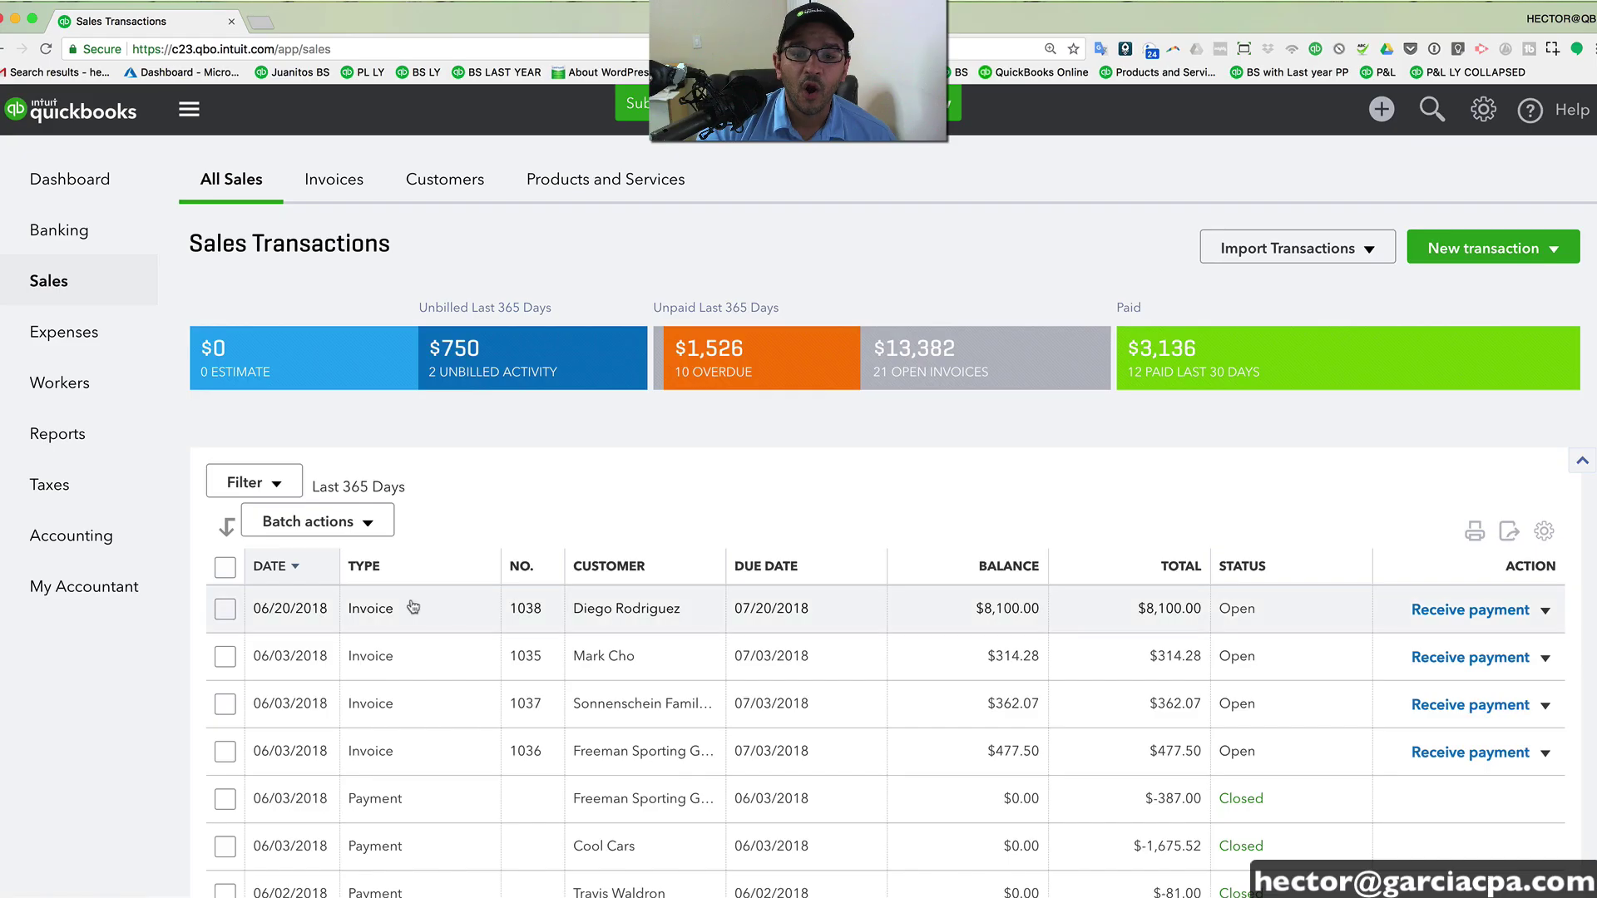
# - Open and close invoice 1038, view its Action list, then go to Reports
pyautogui.click(374, 608)
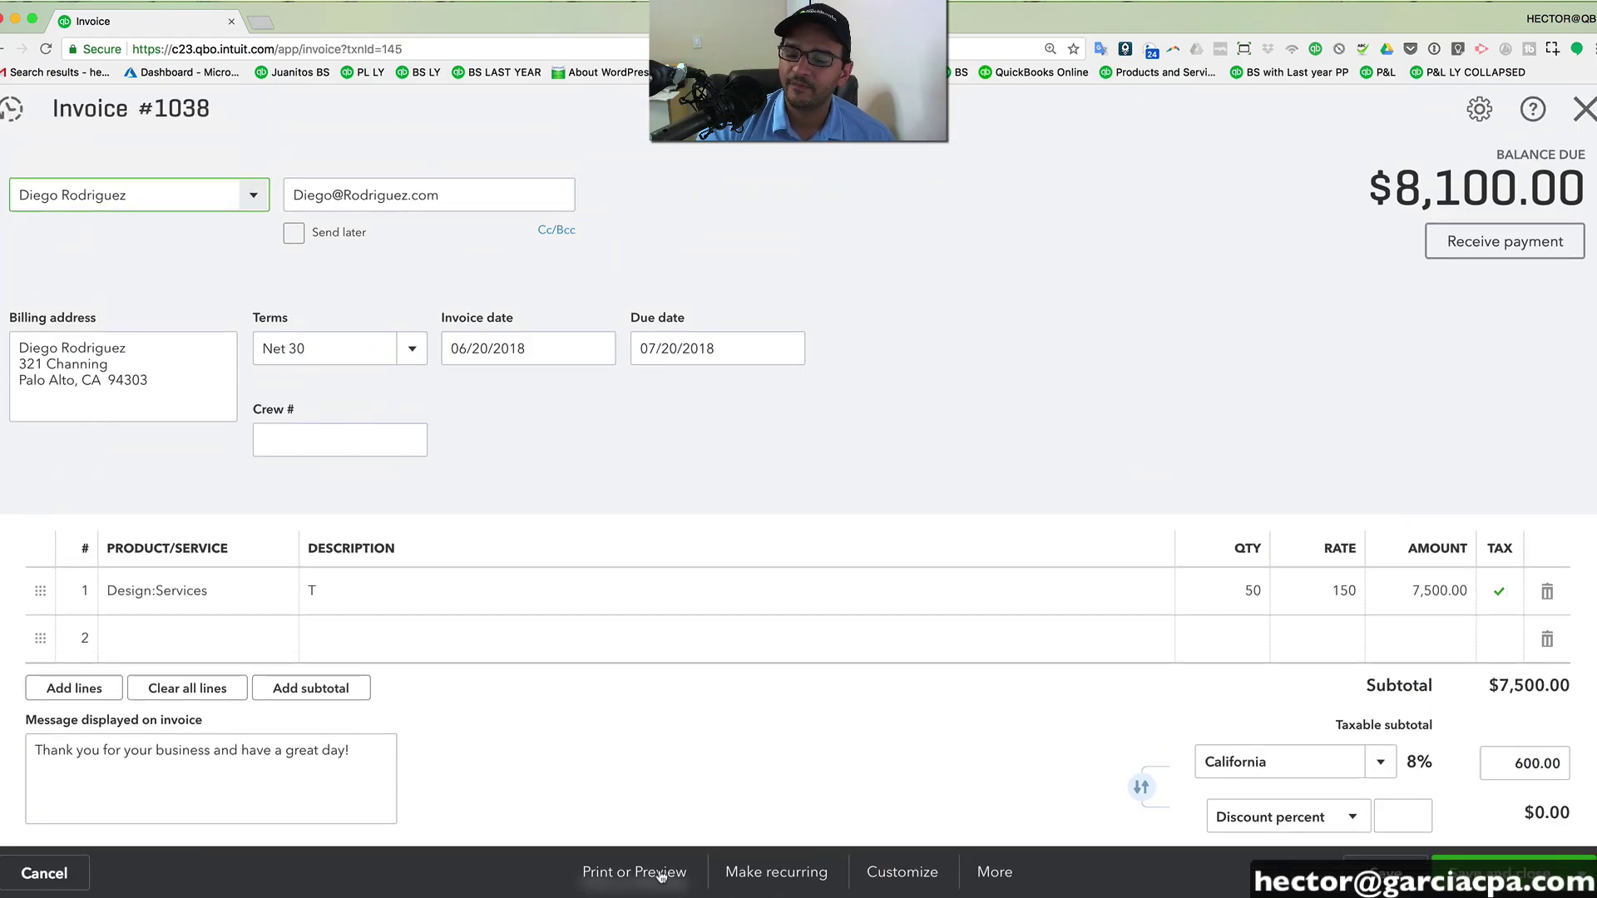
pyautogui.click(1582, 109)
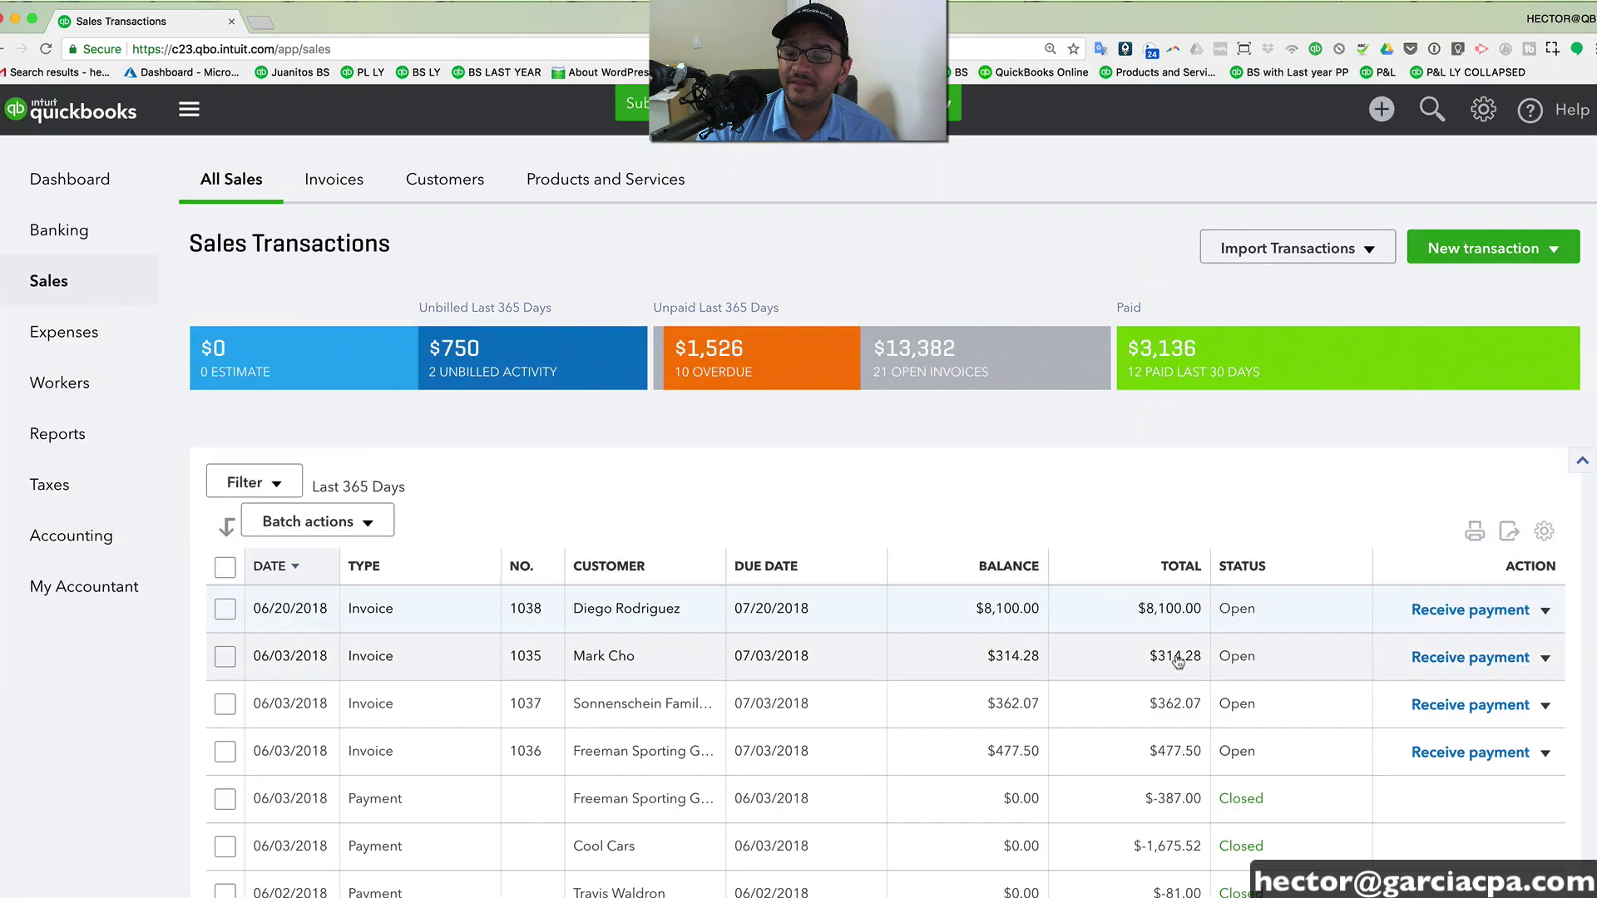
pyautogui.click(1543, 612)
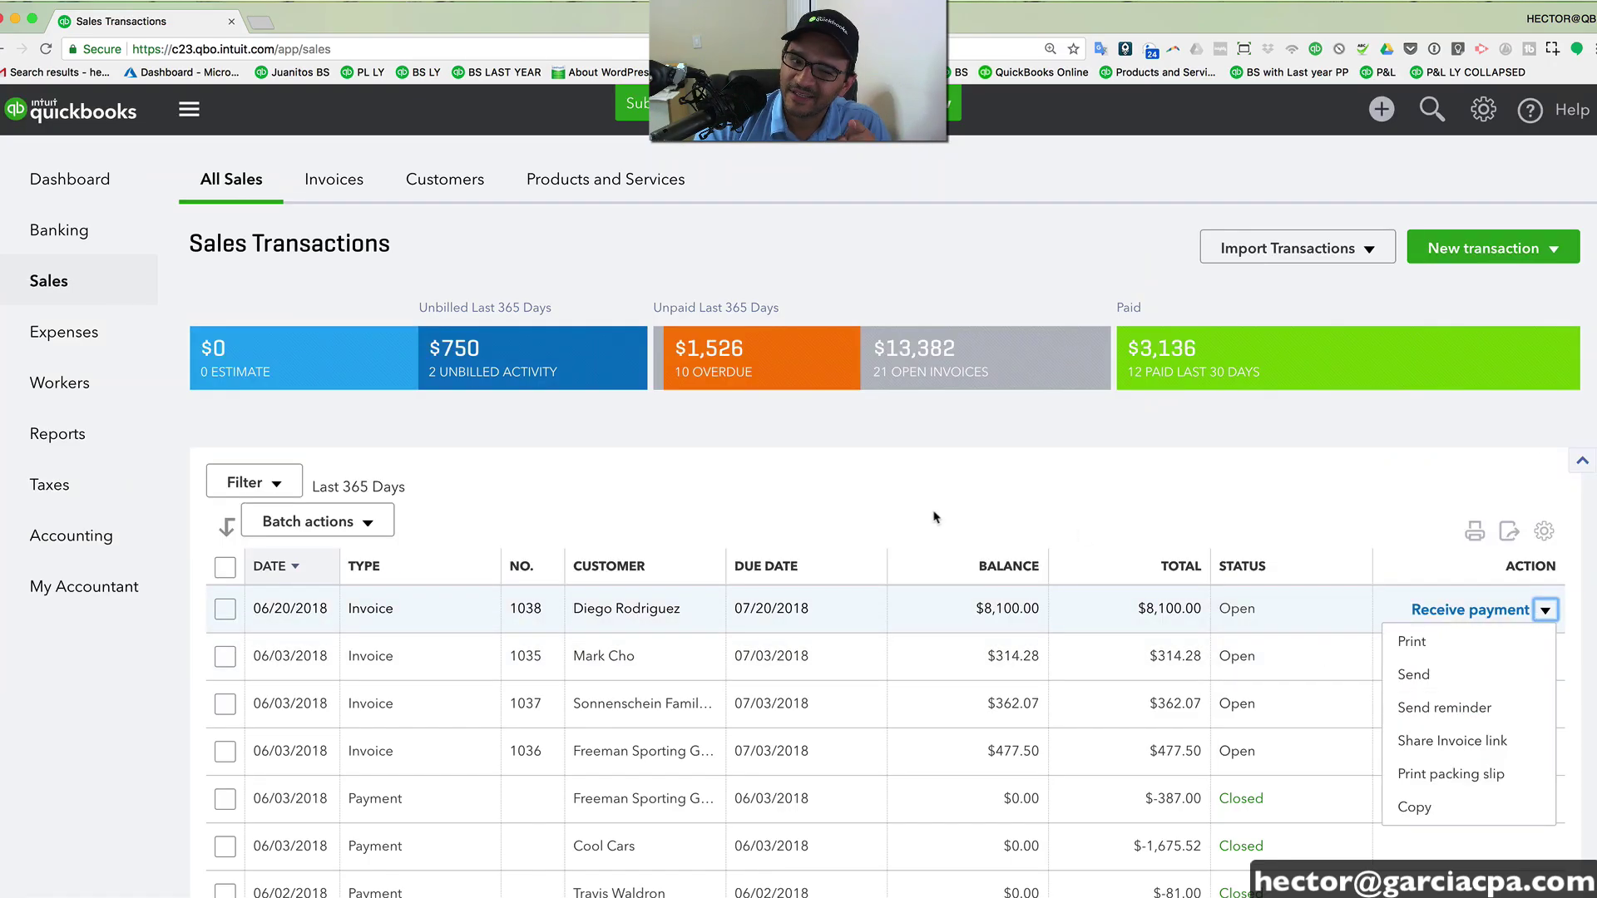
pyautogui.click(902, 509)
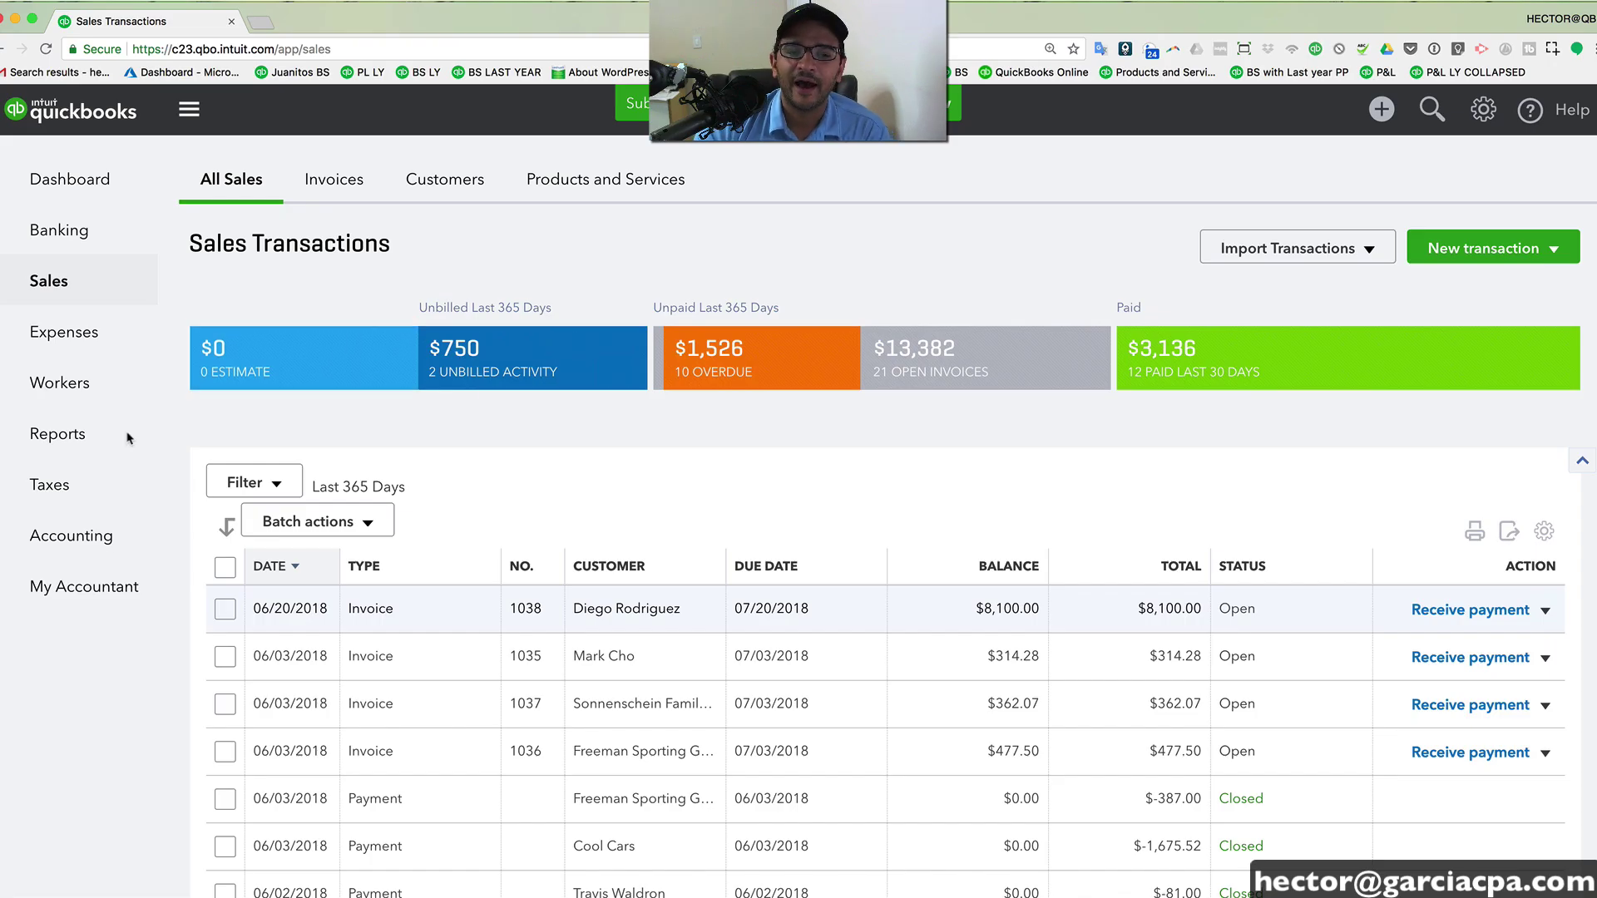
pyautogui.click(57, 435)
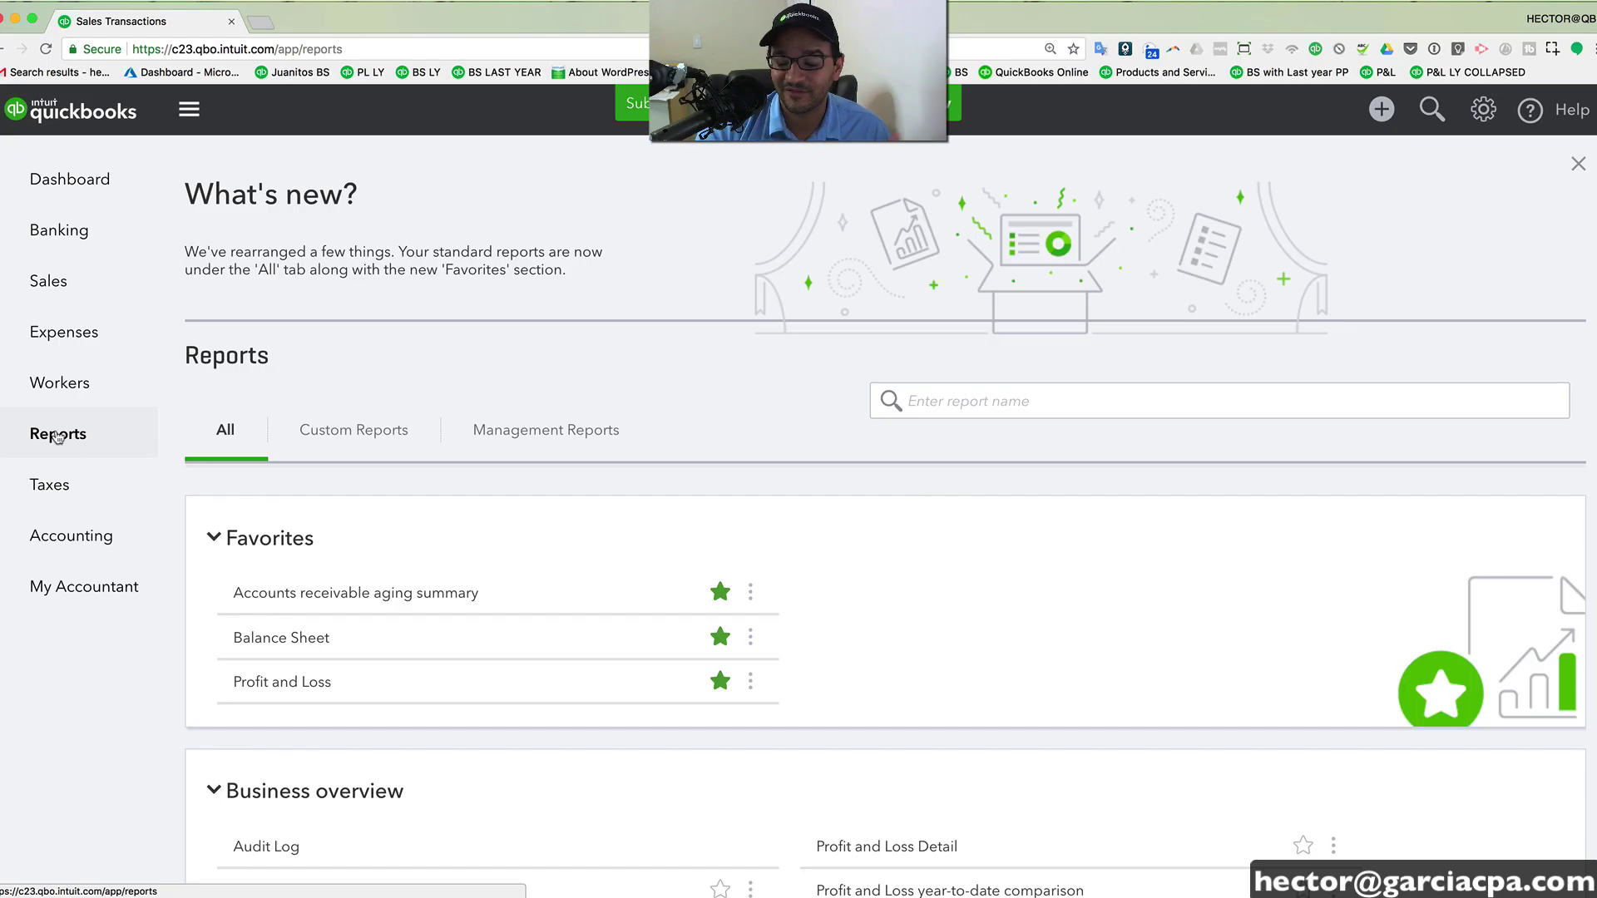
# - Run the Profit and Loss report with columns by Months, then go to My Accountant
pyautogui.click(270, 683)
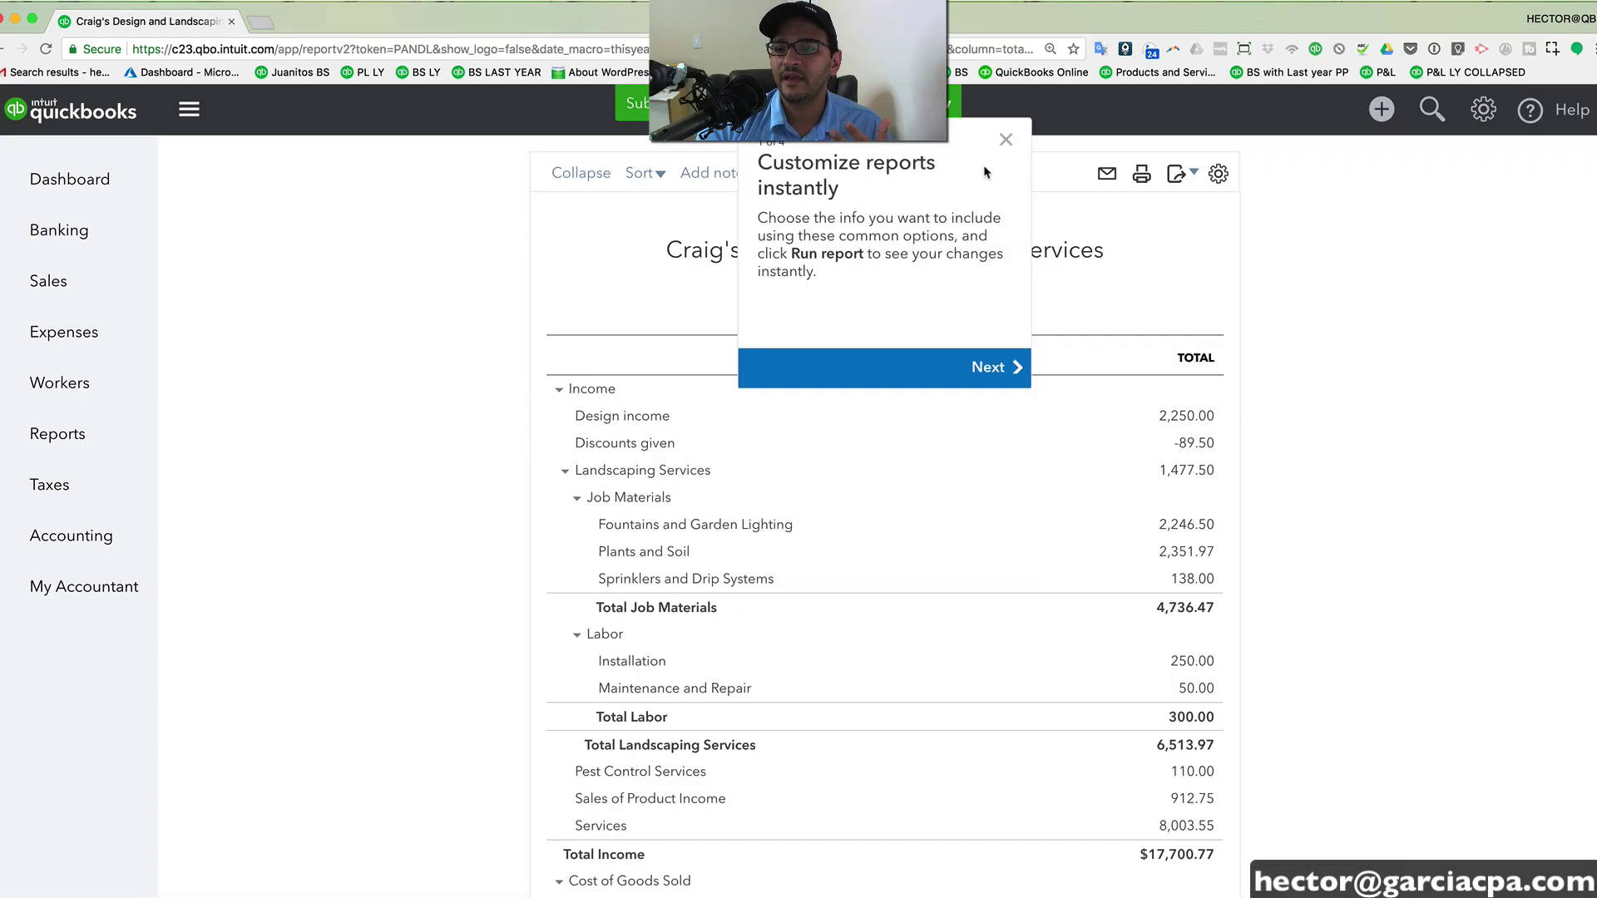
pyautogui.click(1004, 142)
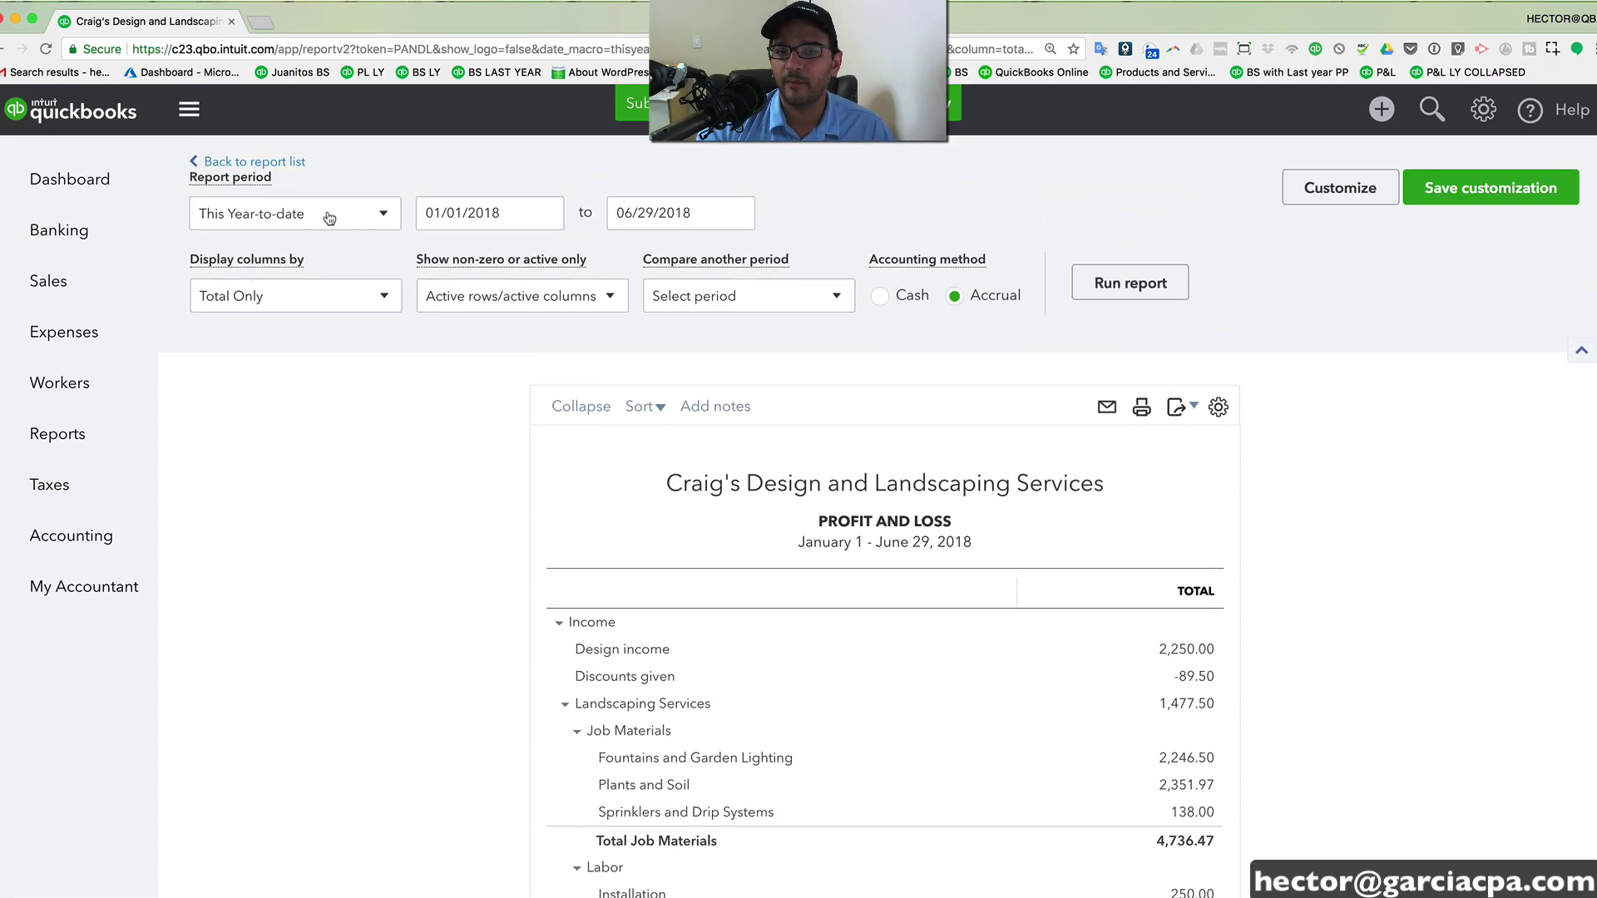
pyautogui.click(287, 302)
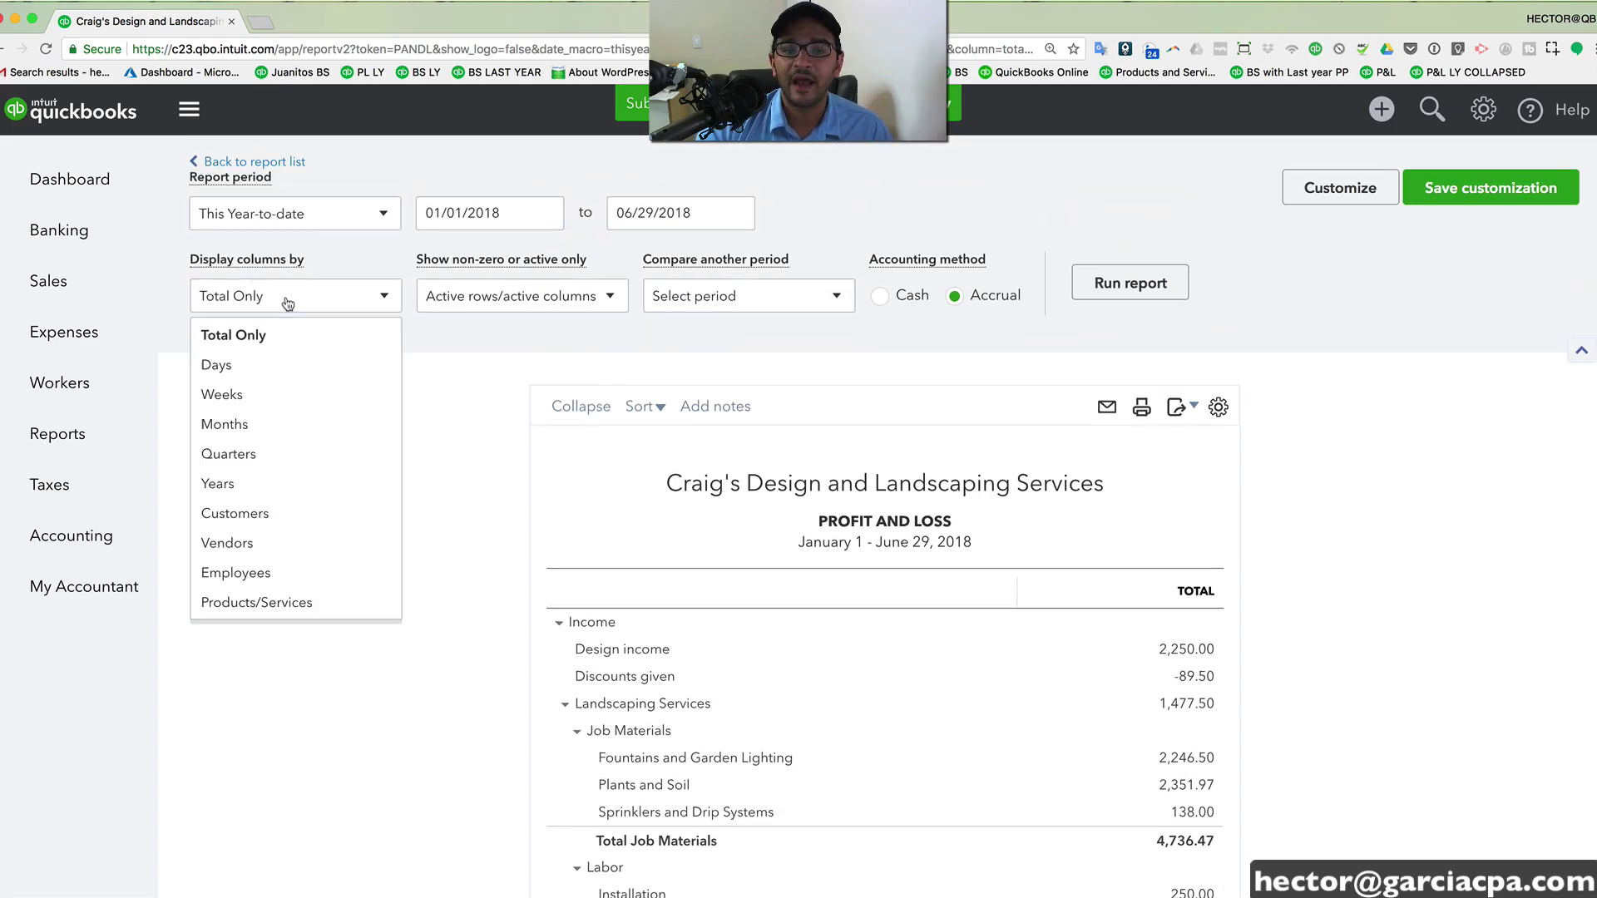
pyautogui.click(225, 424)
pyautogui.click(1133, 284)
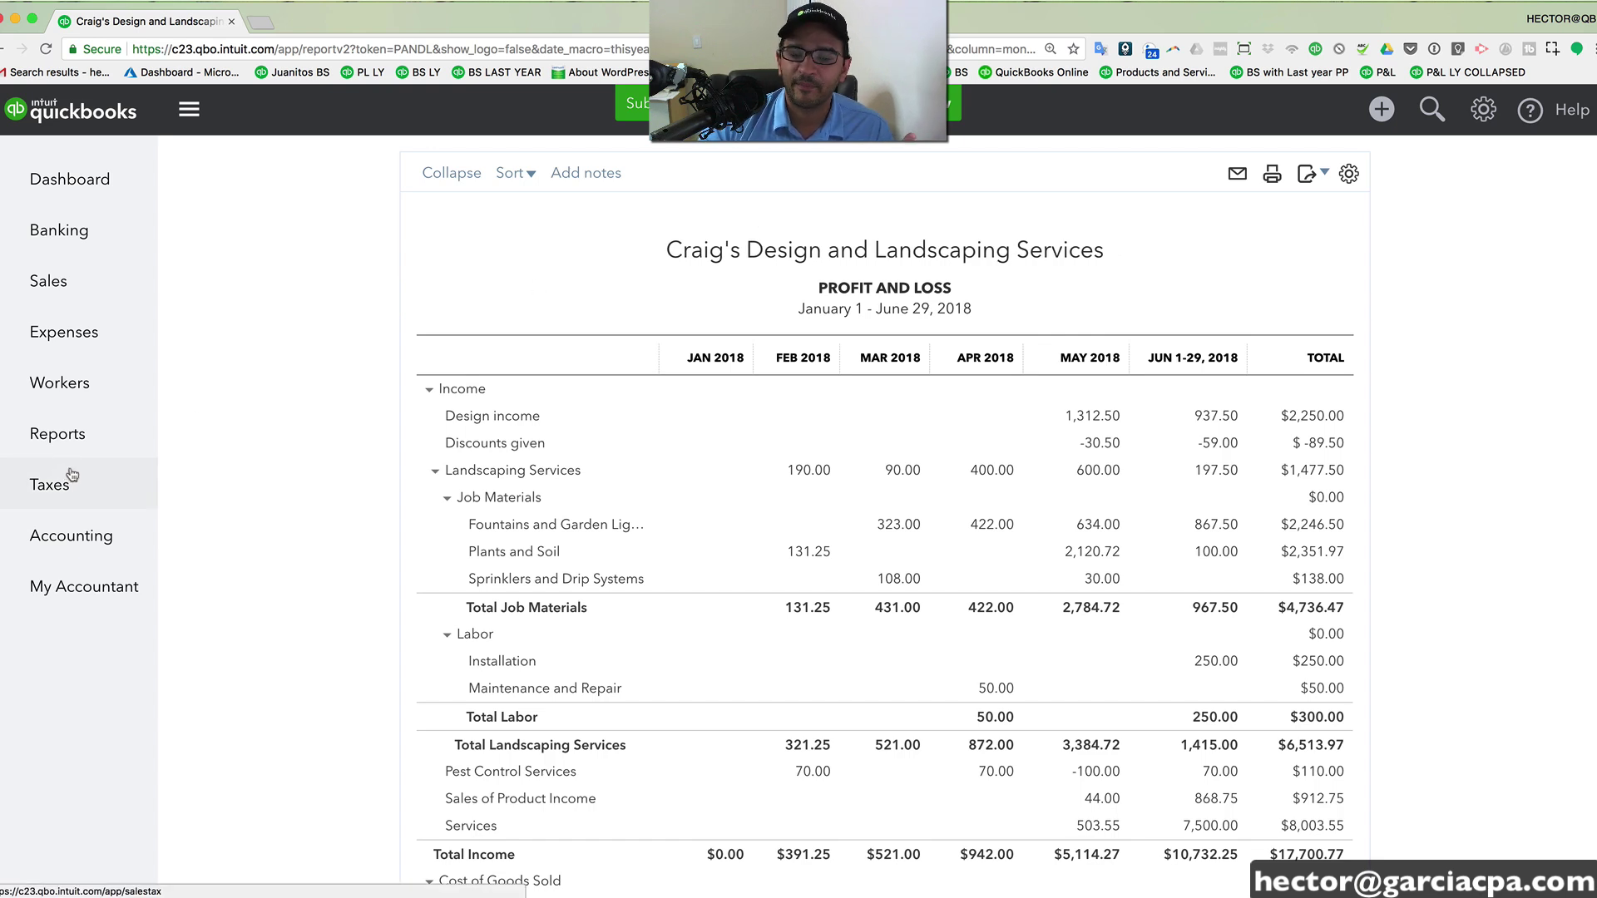
pyautogui.click(76, 592)
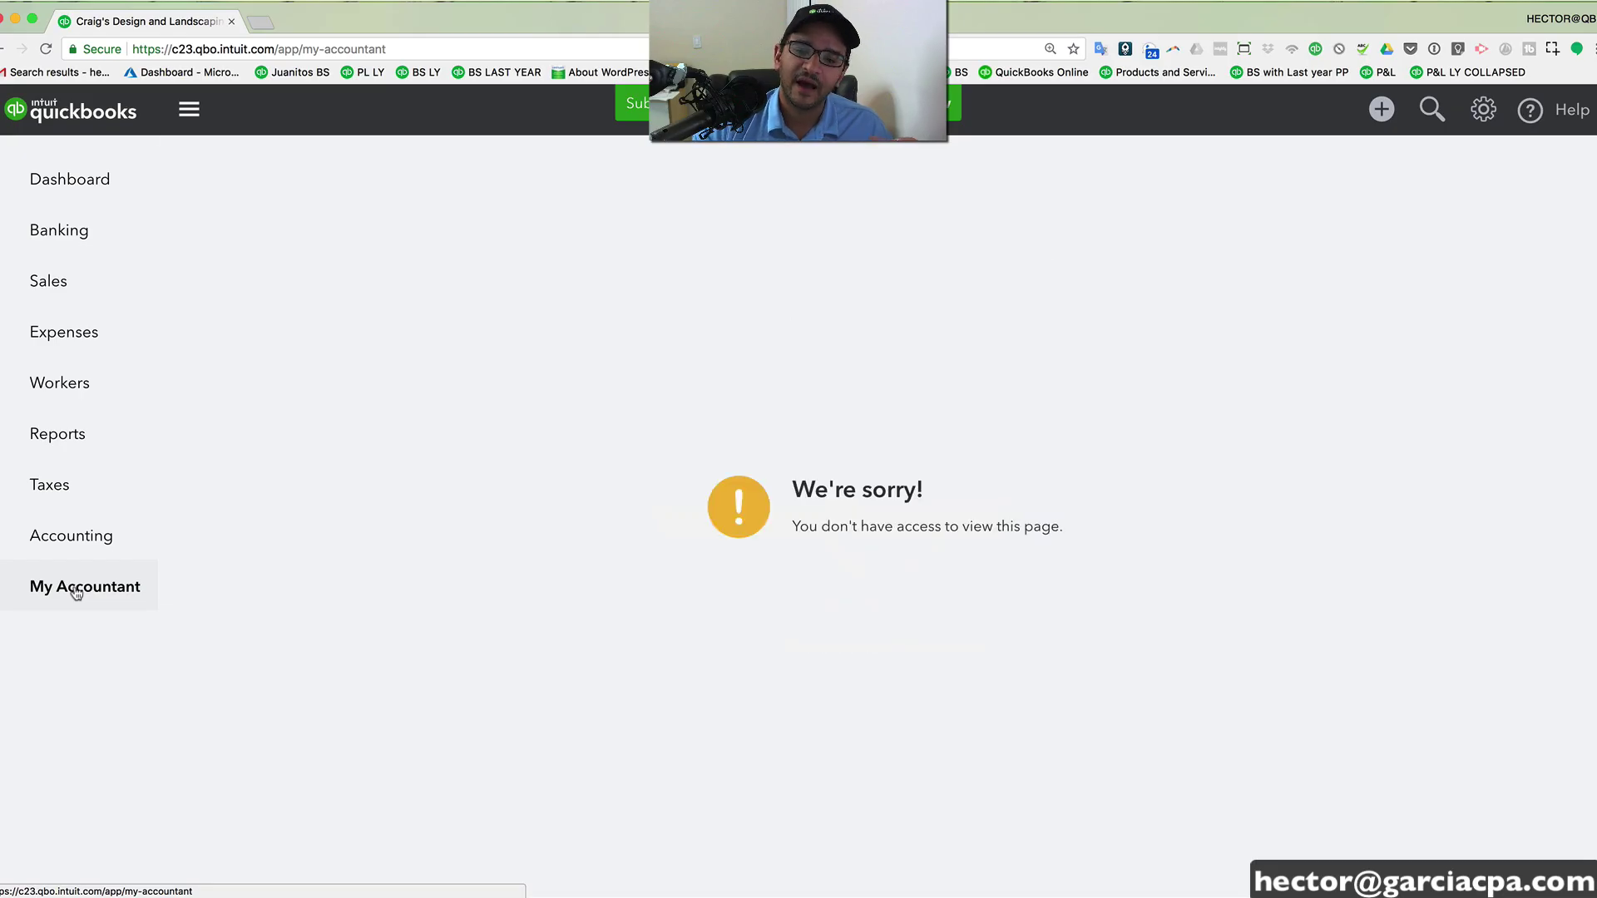
# - Return to the Dashboard and choose Manage Users from the gear menu
pyautogui.click(72, 186)
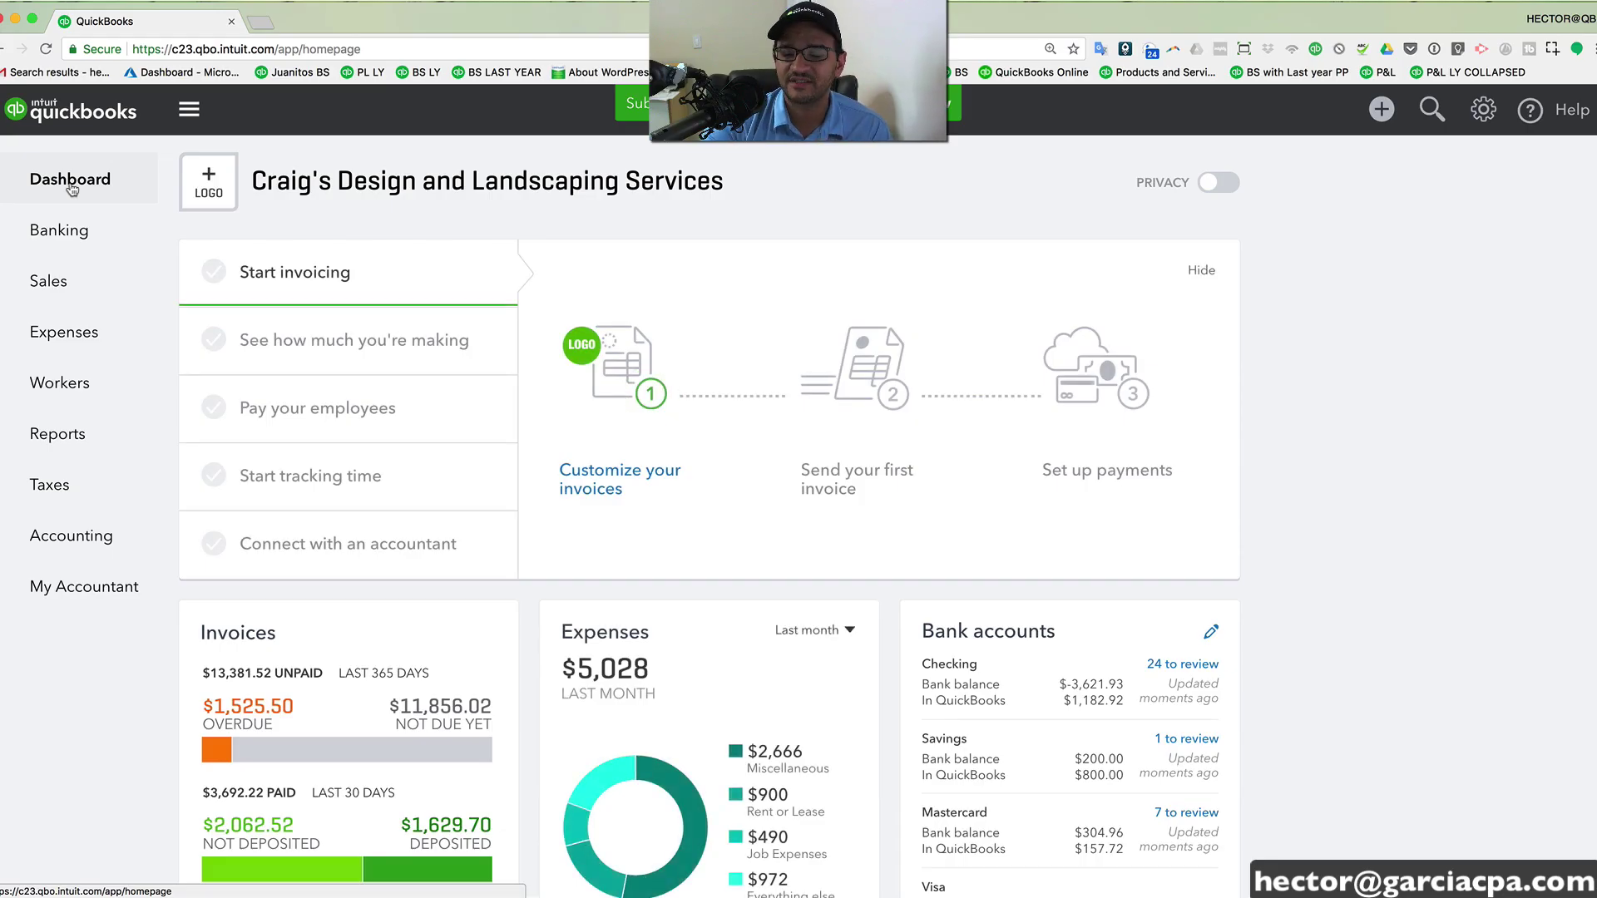
pyautogui.click(1483, 109)
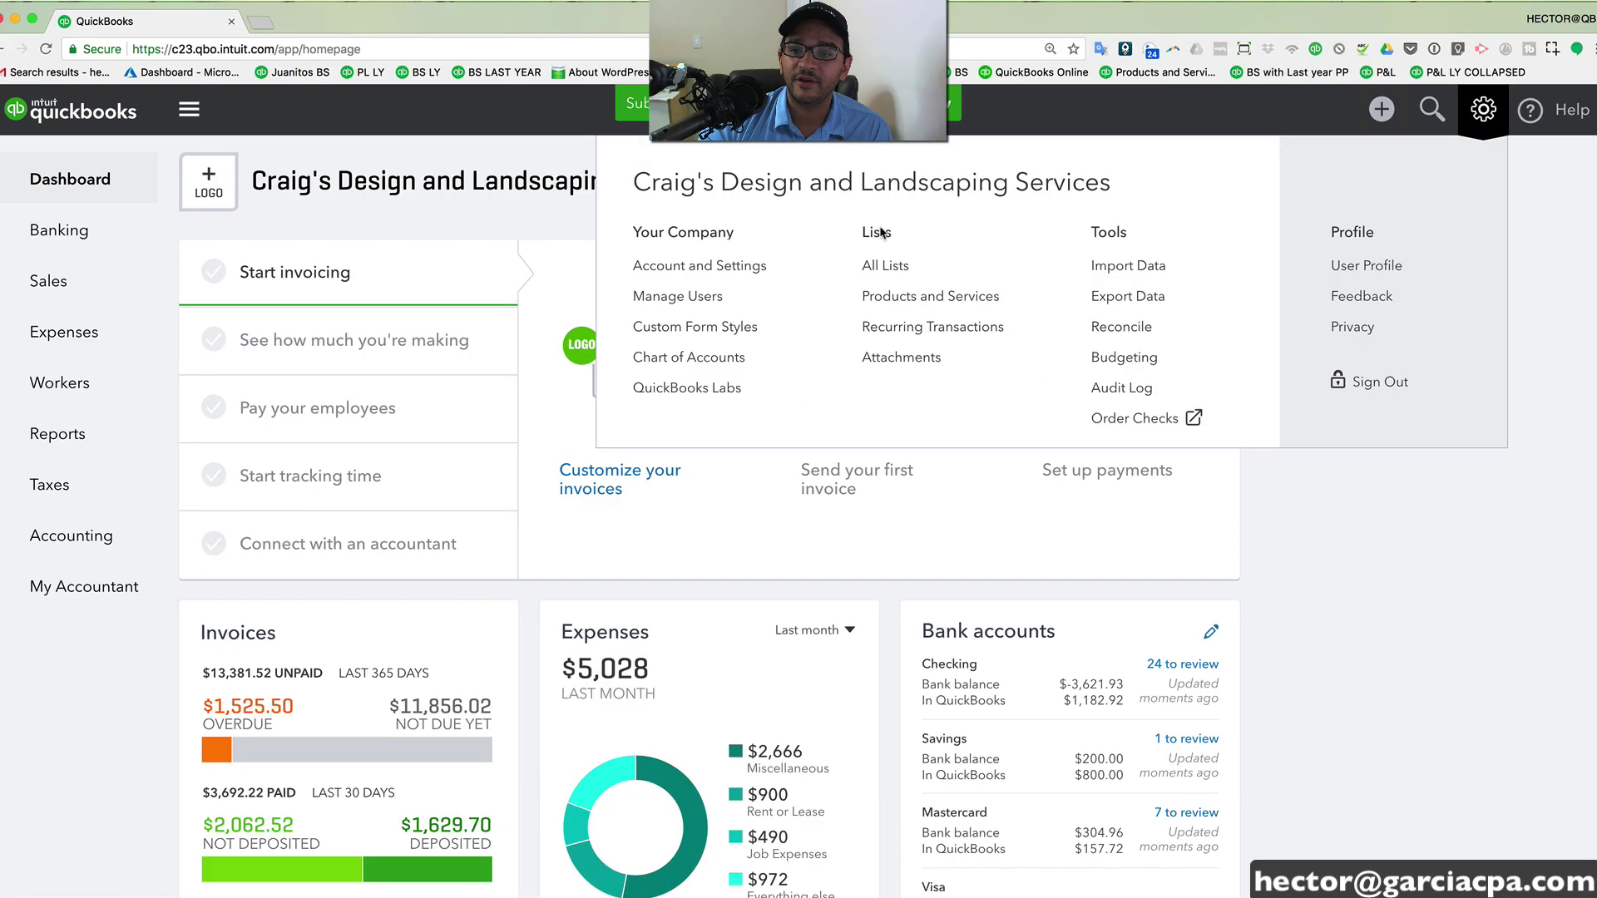
pyautogui.click(692, 299)
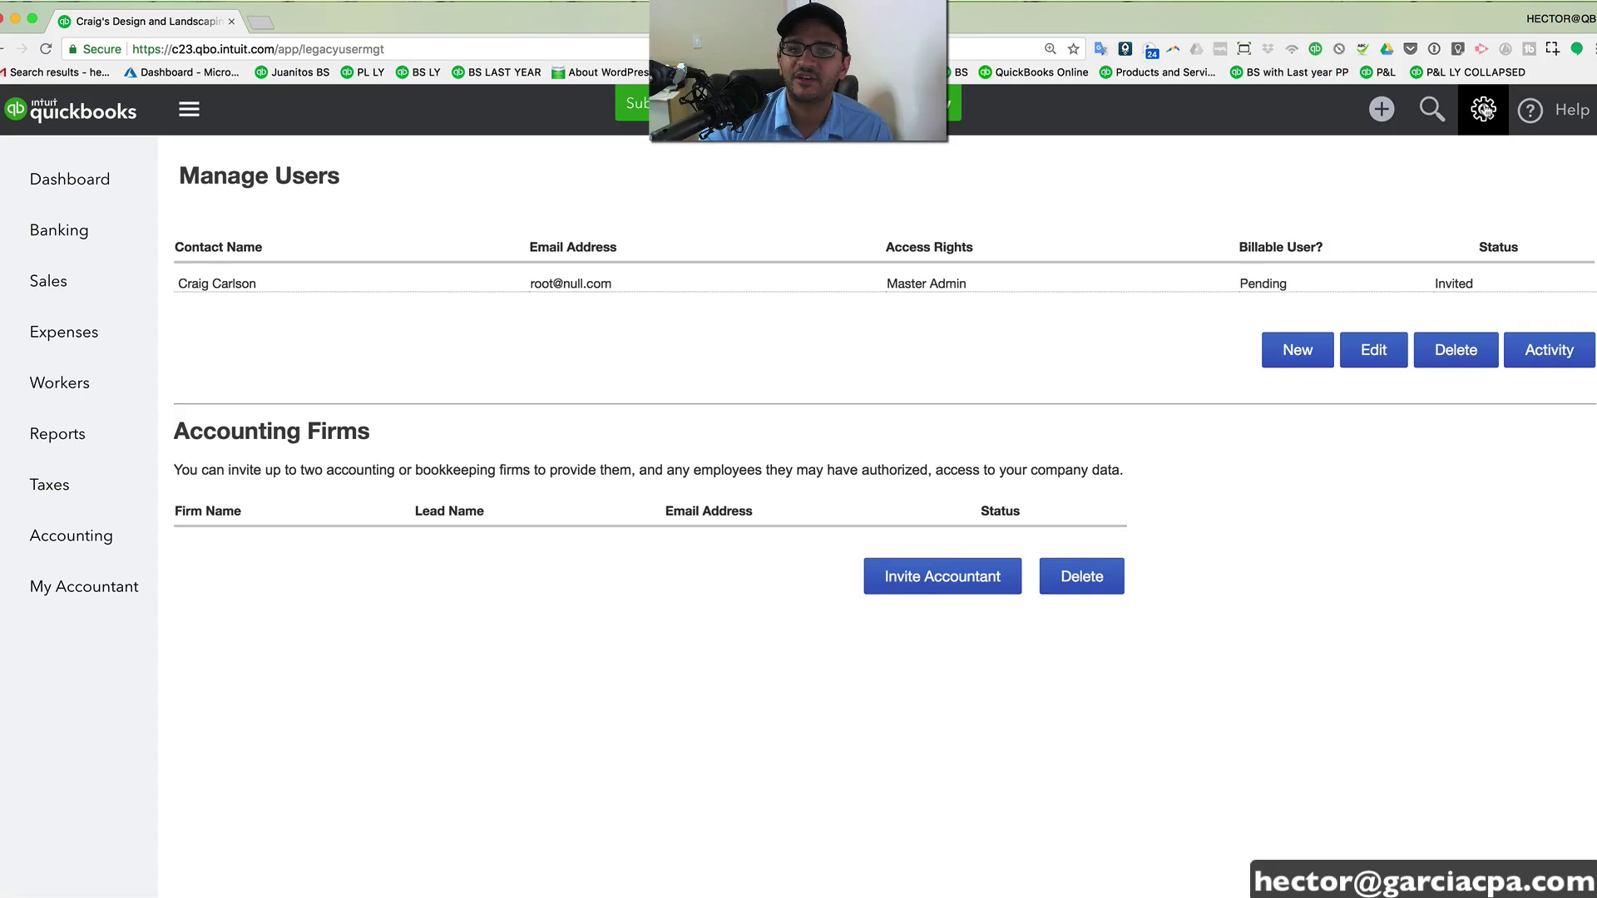
# - Open invoice 1038 from Sales, view its print preview, then close both
pyautogui.click(101, 293)
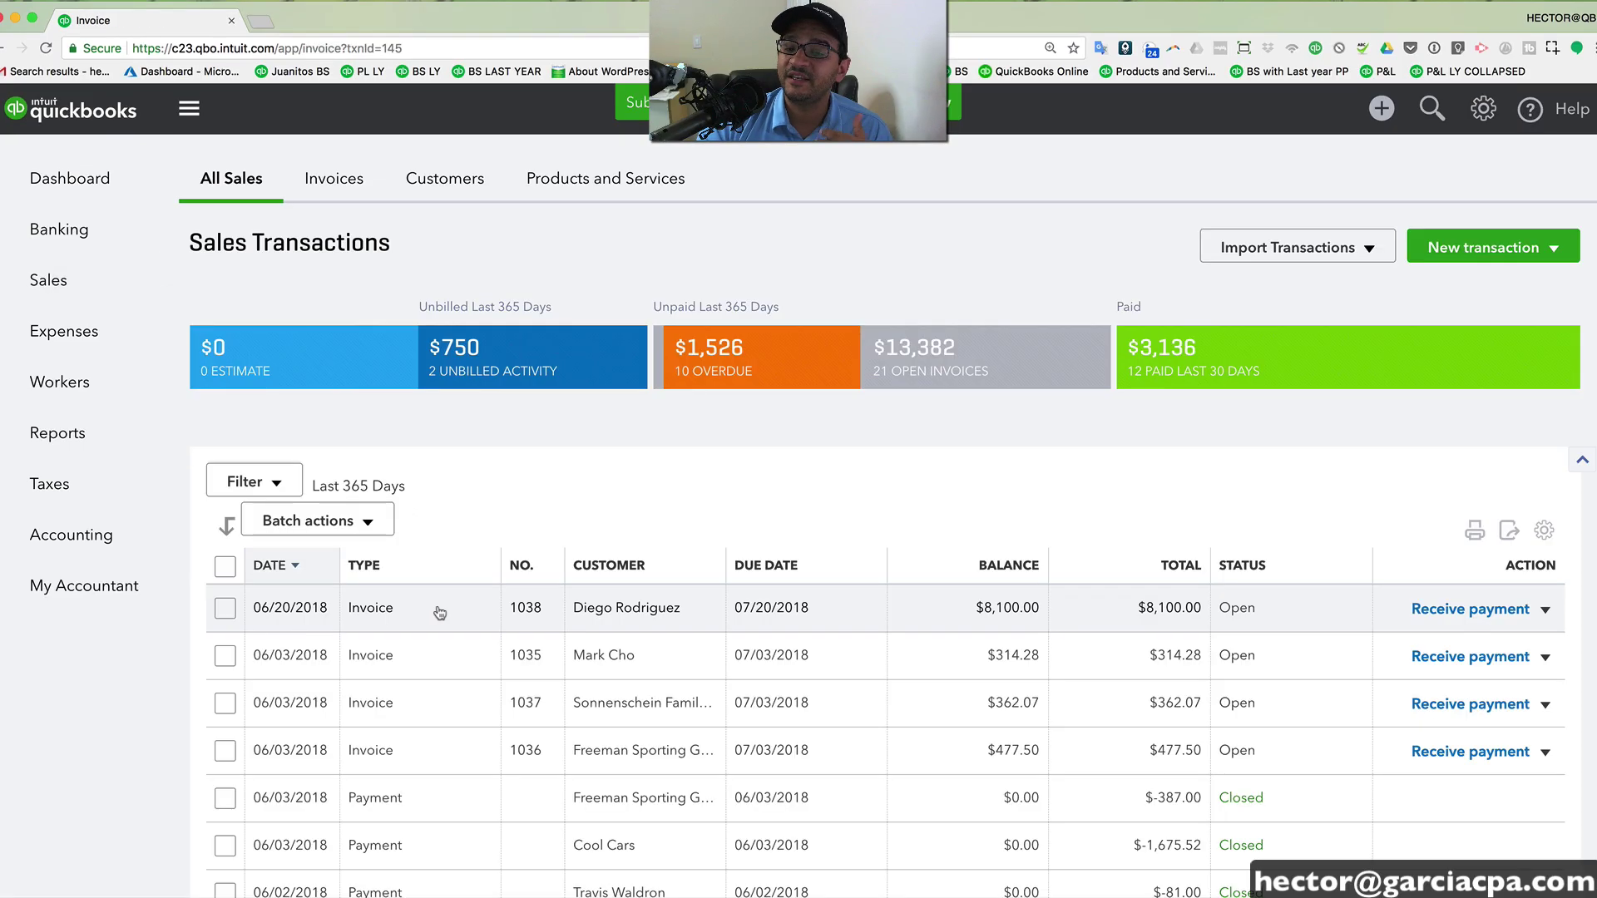
pyautogui.click(437, 613)
pyautogui.click(642, 869)
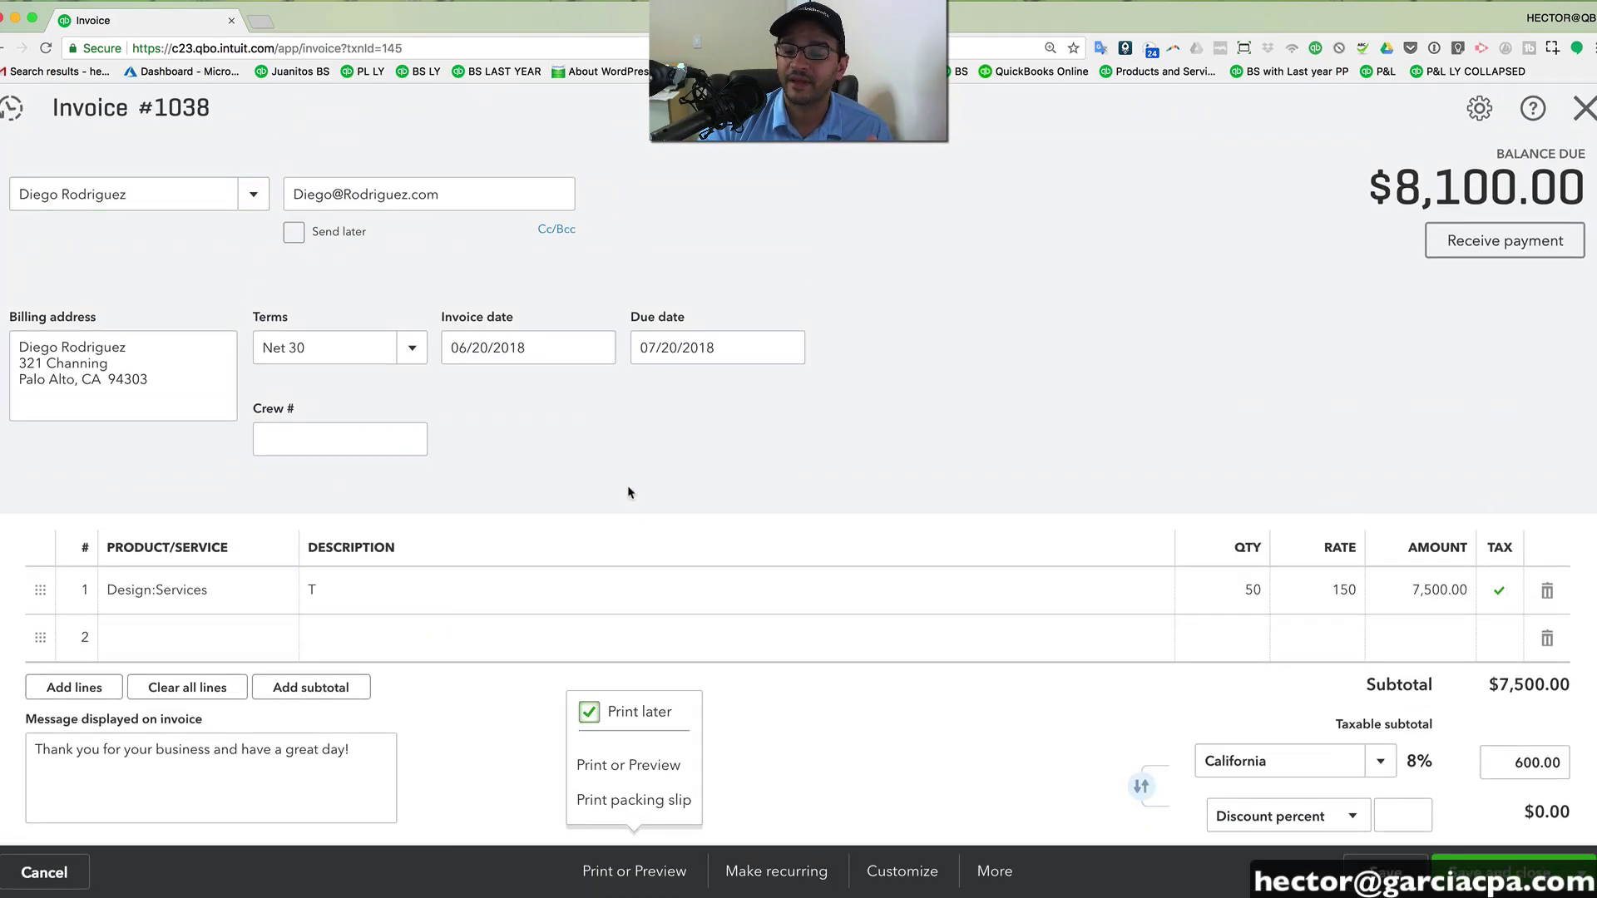
pyautogui.click(639, 766)
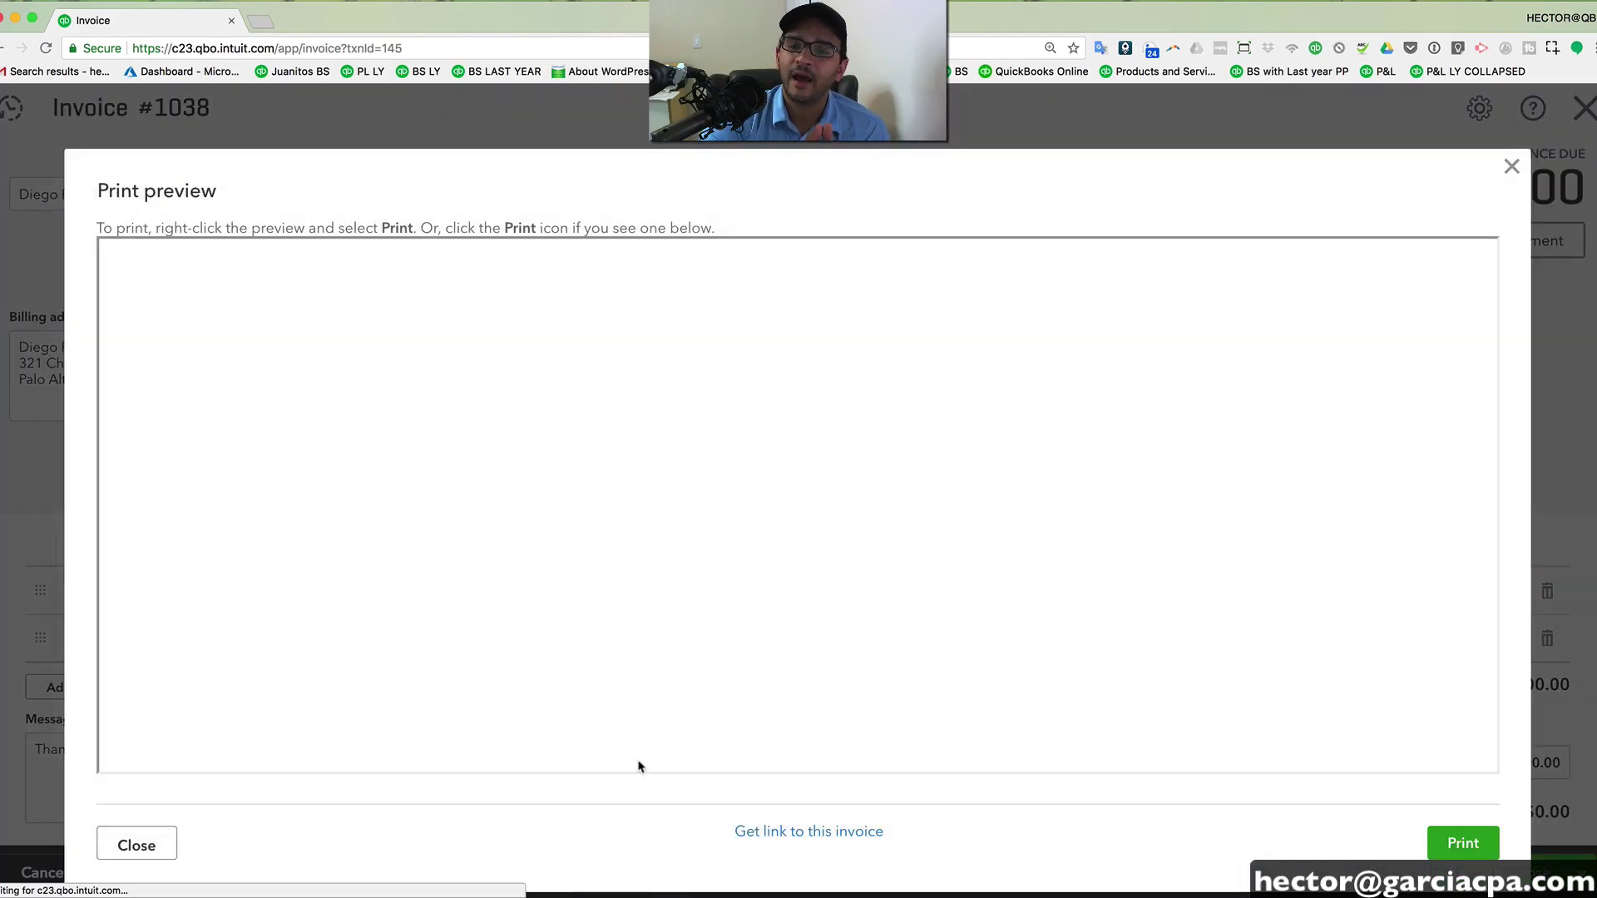
pyautogui.scroll(-3, 582, 591)
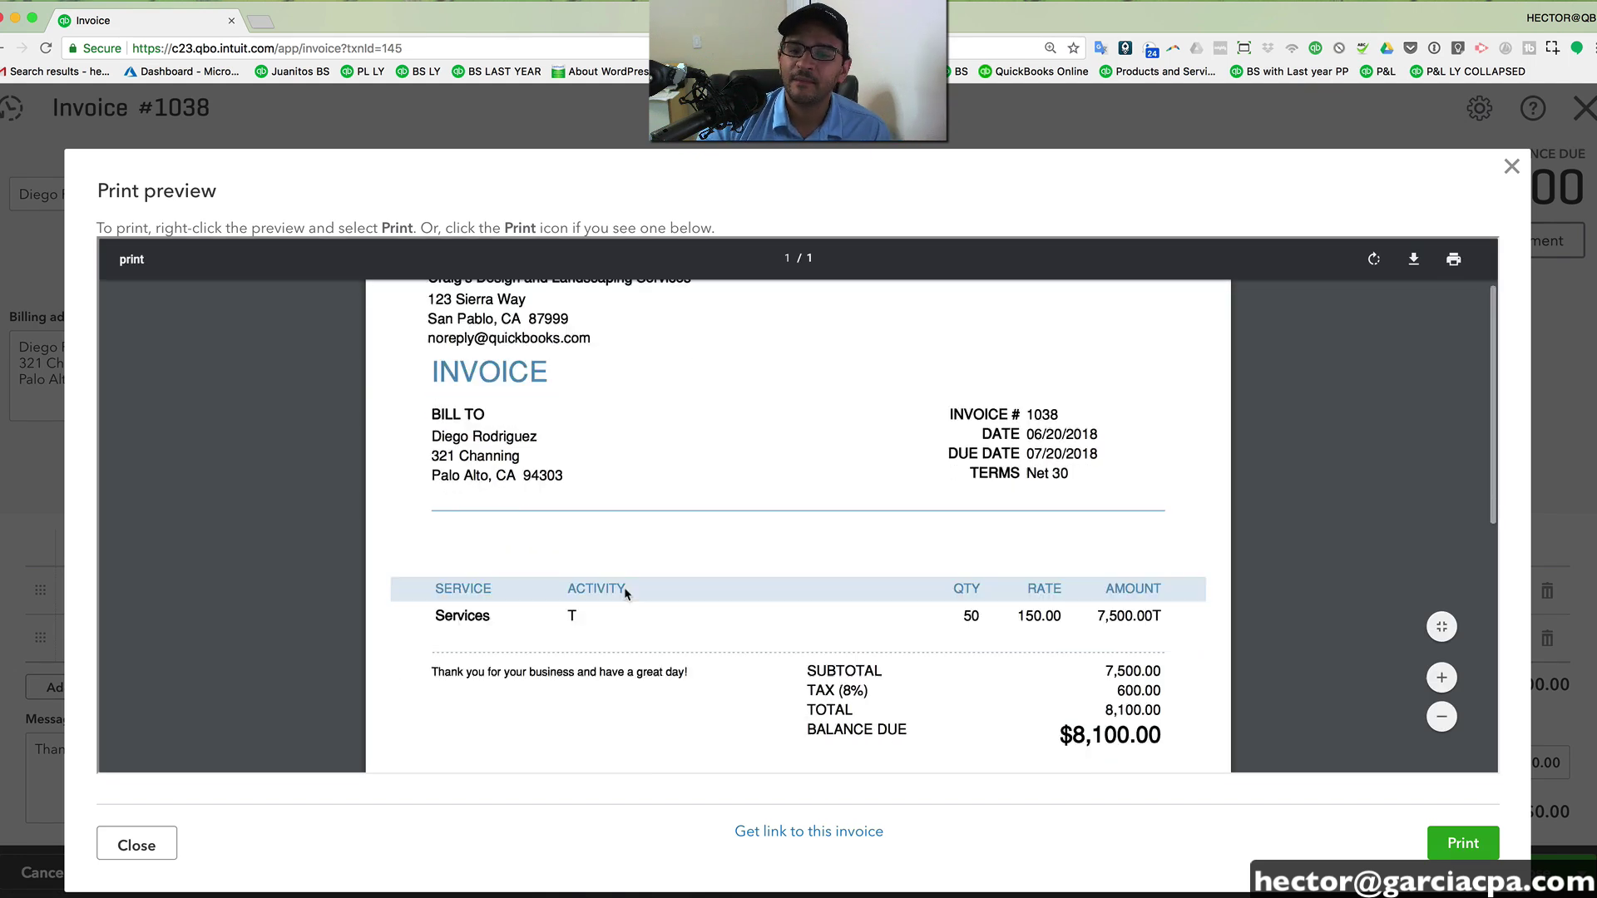
pyautogui.scroll(3, 655, 549)
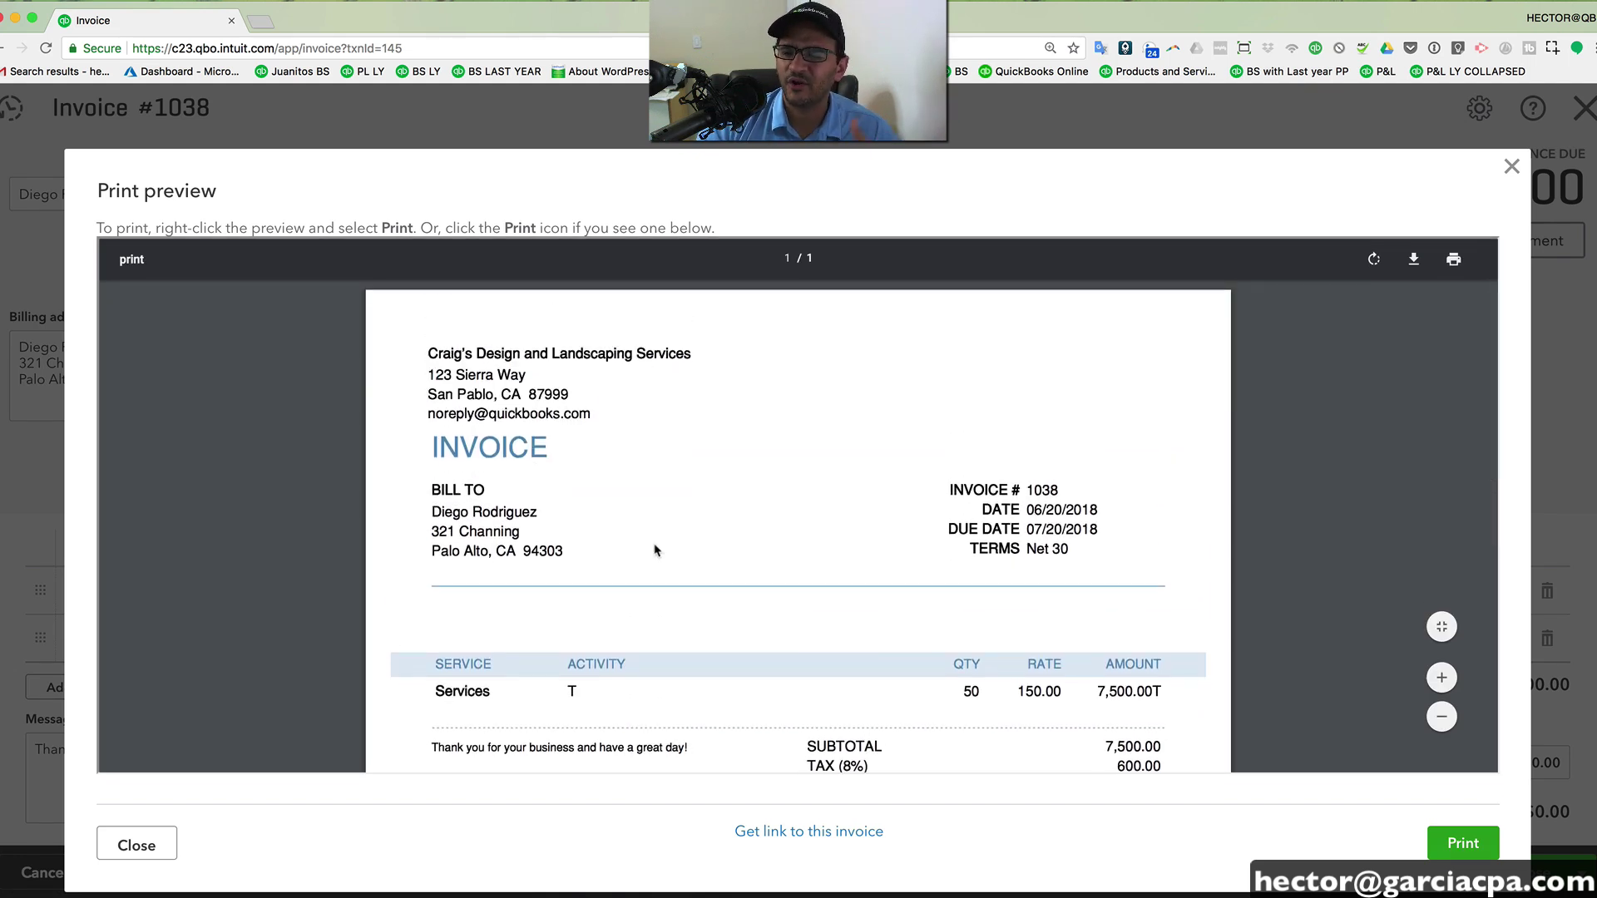
pyautogui.click(1511, 167)
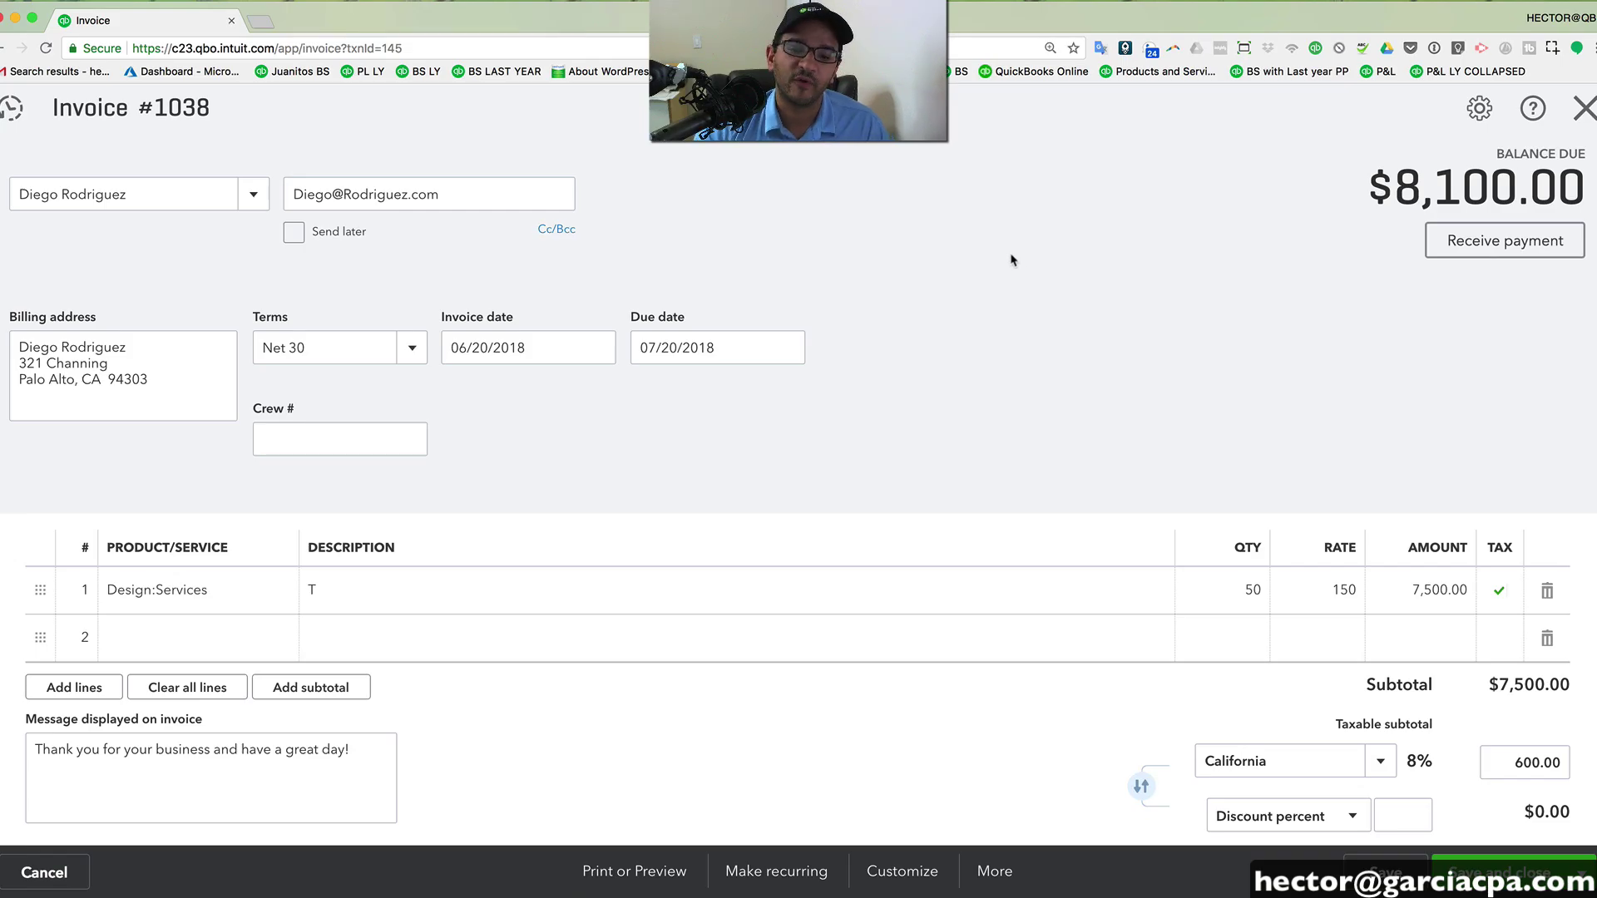
pyautogui.click(1584, 110)
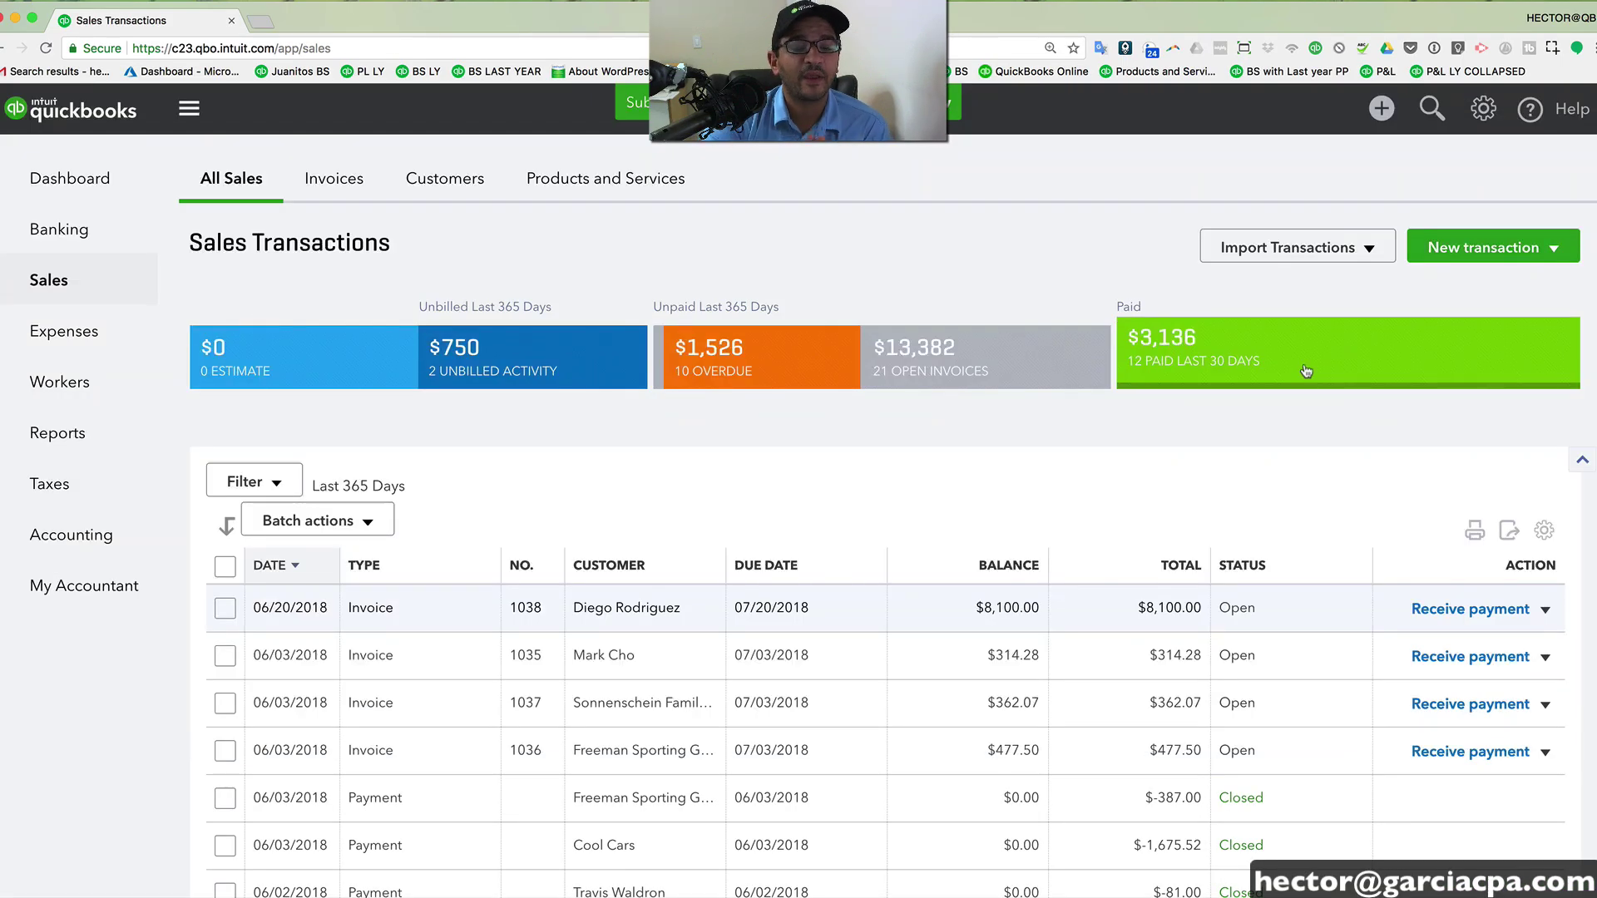